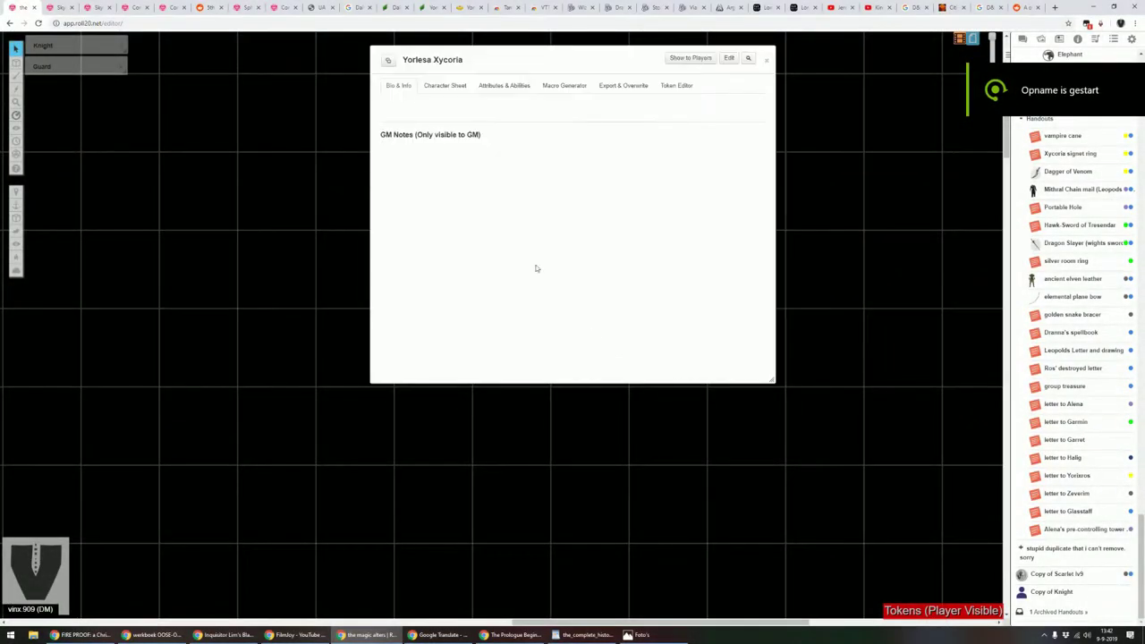
# - Set the Athletics skill to 5 and the History skill to 2 in the character sheet's NPC options
pyautogui.click(435, 87)
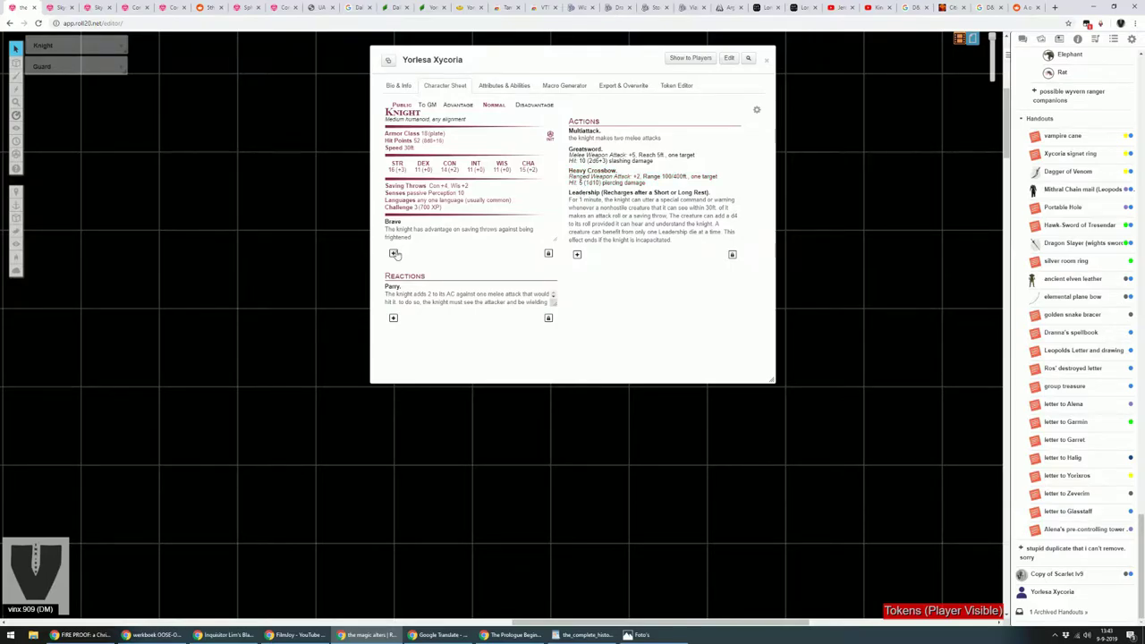
pyautogui.click(756, 110)
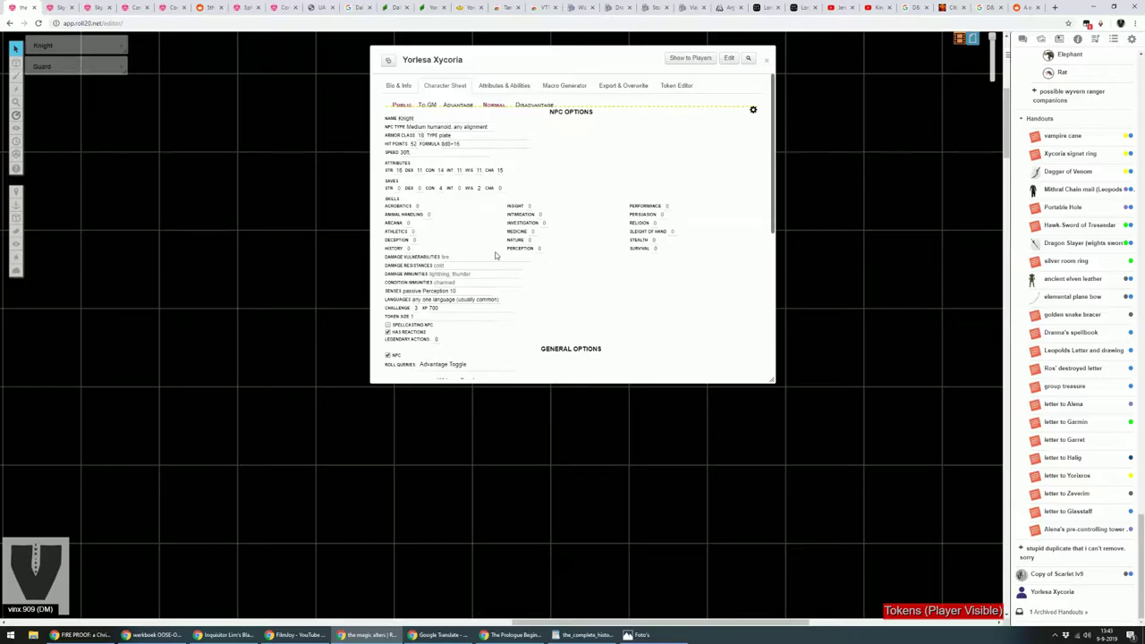
pyautogui.click(414, 232)
pyautogui.write('2')
pyautogui.click(410, 249)
pyautogui.write('2')
# - Set the NPC's saving throws to STR 5, WIS 0 and CHA 4, and return to the stat block
pyautogui.click(397, 188)
pyautogui.write('5')
pyautogui.doubleClick(478, 188)
pyautogui.press('Tab')
pyautogui.click(754, 110)
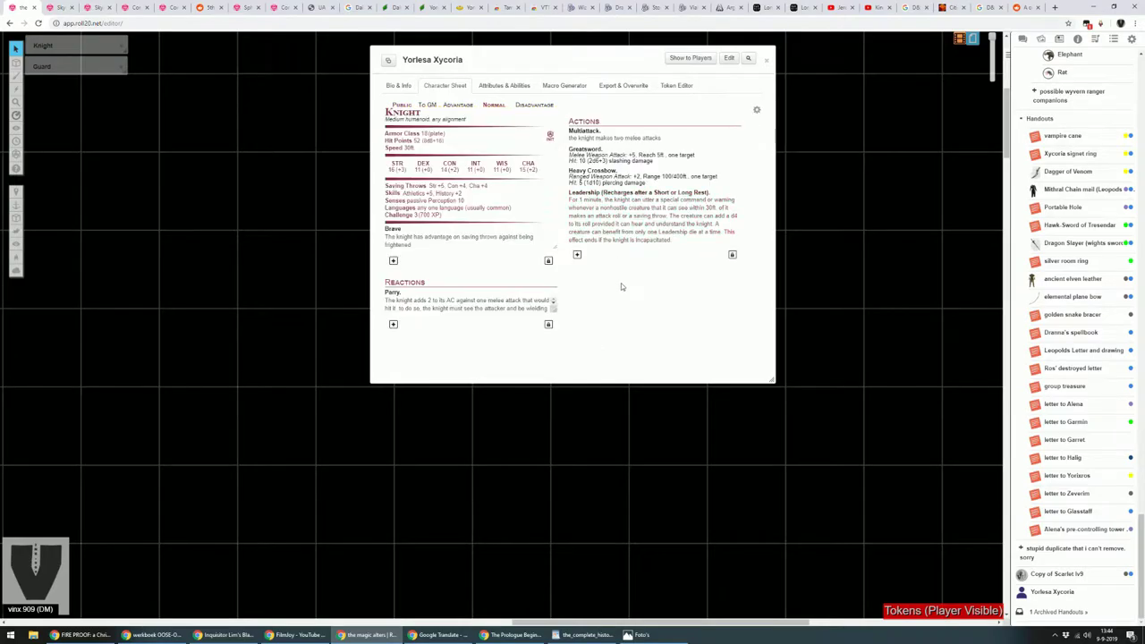
# - Add a new trait named "Defense" below the Brave trait
pyautogui.click(392, 262)
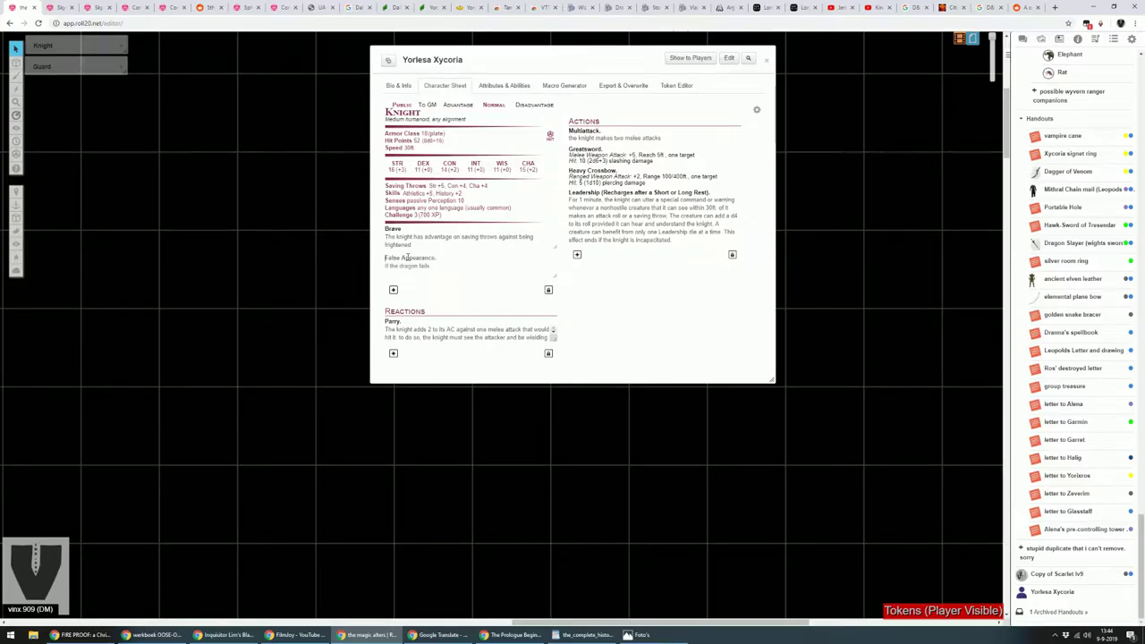
pyautogui.write('Defense')
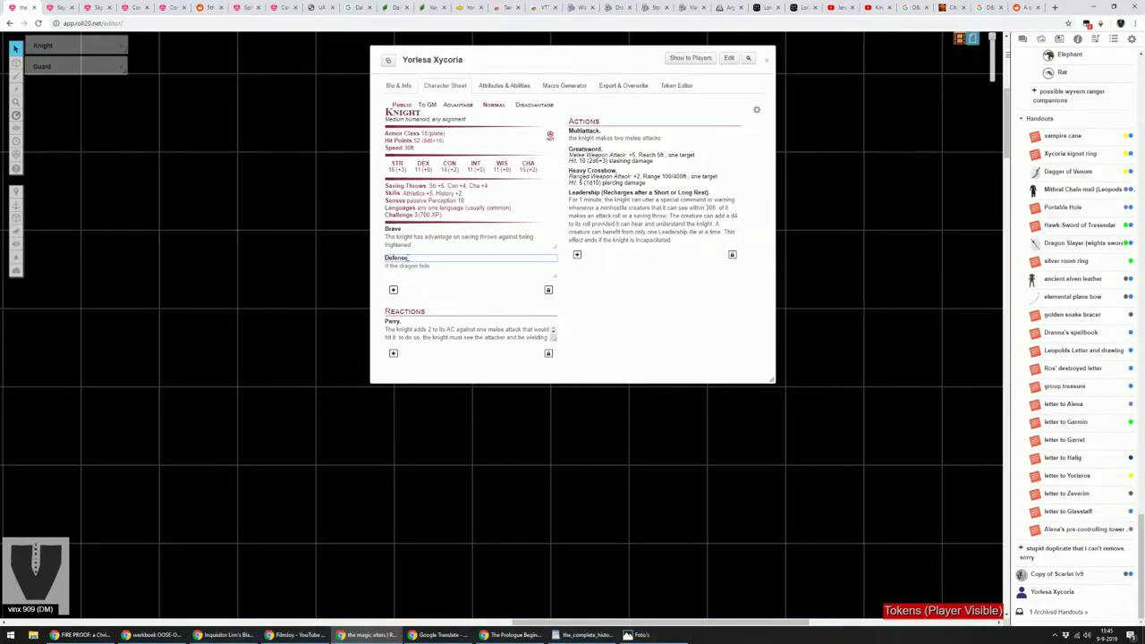
pyautogui.press('Tab')
pyautogui.write('while wearing')
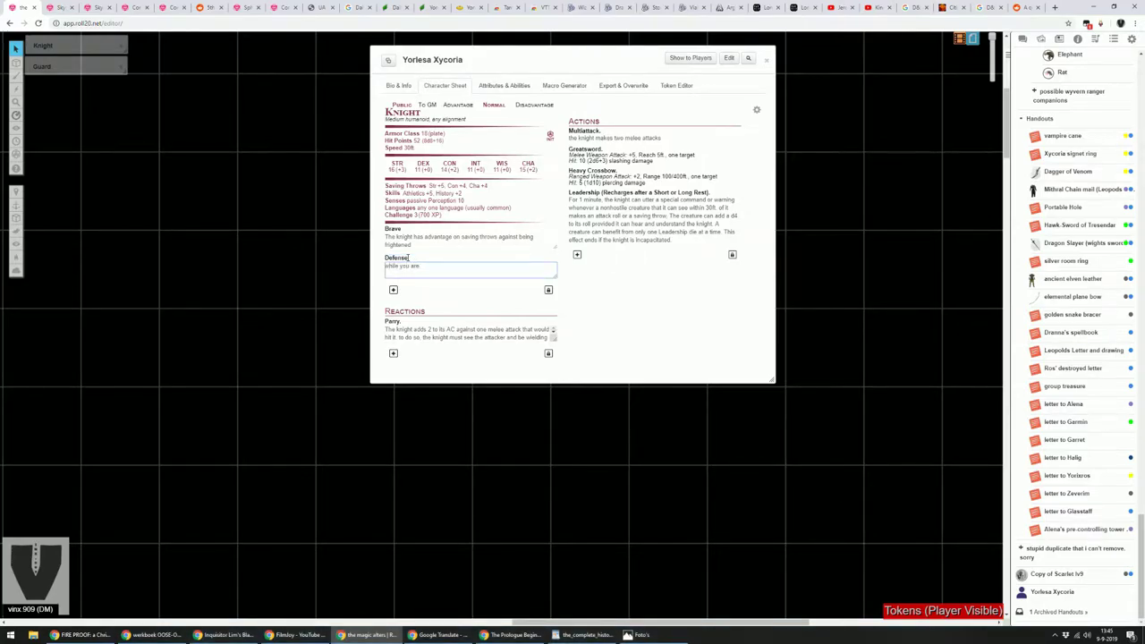
pyautogui.press('BackSpace')
pyautogui.press('BackSpace')
pyautogui.press('BackSpace')
pyautogui.press('BackSpace')
pyautogui.press('BackSpace')
pyautogui.press('BackSpace')
pyautogui.press('BackSpace')
pyautogui.press('BackSpace')
pyautogui.press('BackSpace')
pyautogui.press('BackSpace')
pyautogui.press('BackSpace')
pyautogui.press('BackSpace')
pyautogui.press('BackSpace')
# - Describe the Defense trait as "+1 to AC when wearing armor" and append "fighting style" to the text
pyautogui.write('+1 to AC when wearing armor')
pyautogui.click(569, 297)
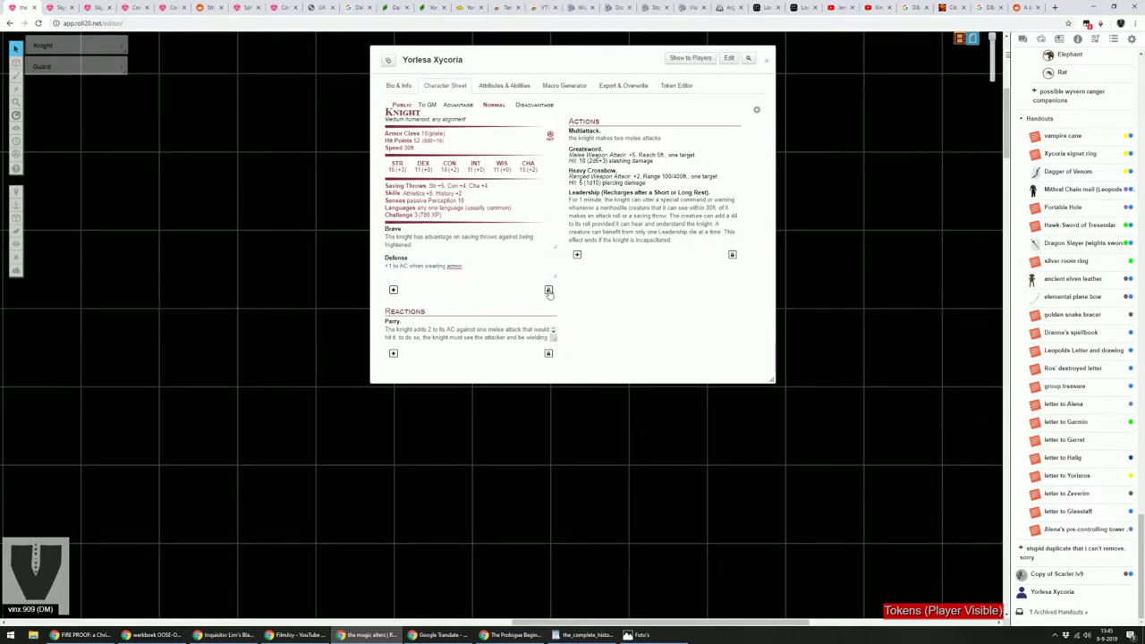
pyautogui.click(473, 265)
pyautogui.press('BackSpace')
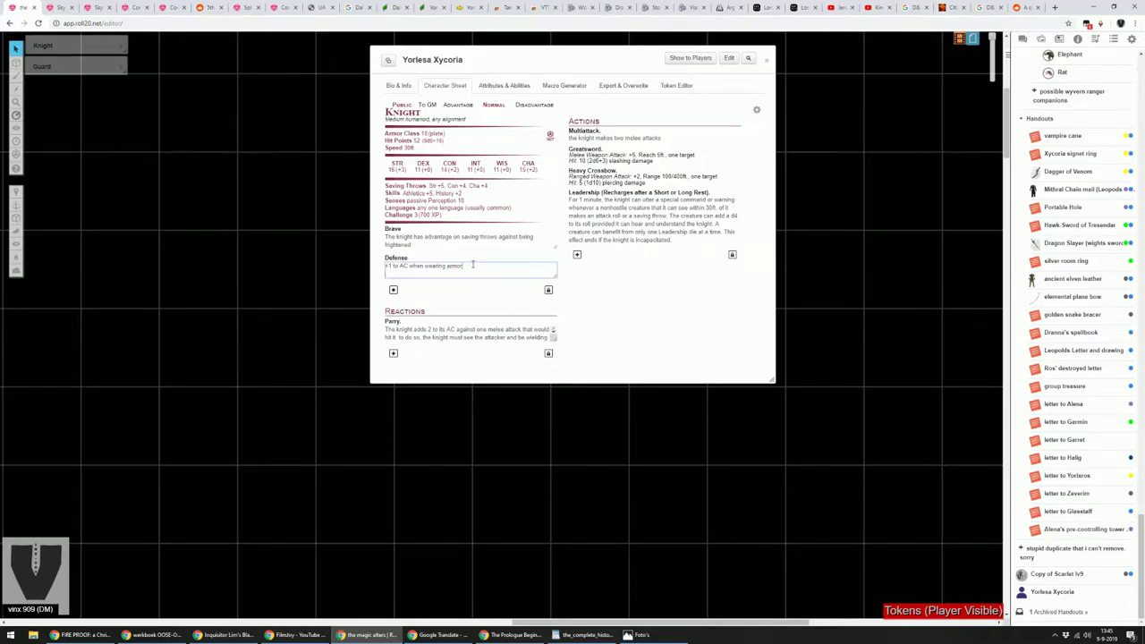
pyautogui.write('fighting stle')
pyautogui.click(600, 294)
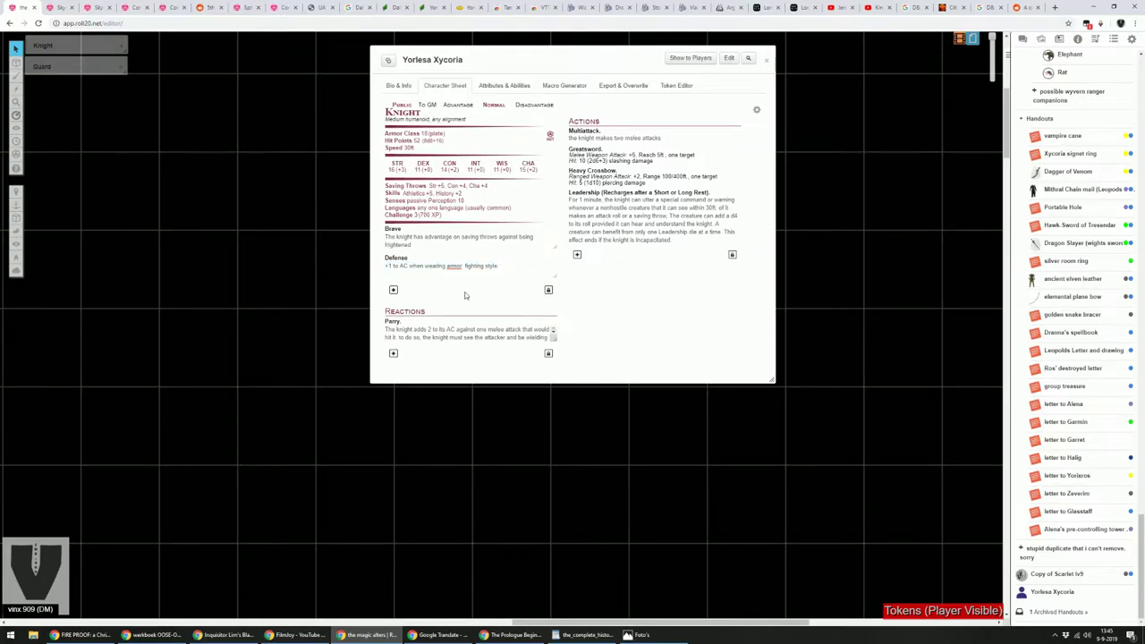
# - Add a new action named "Second Wind (Once per Short or Long Rest)" below Leadership
pyautogui.click(577, 254)
pyautogui.click(625, 253)
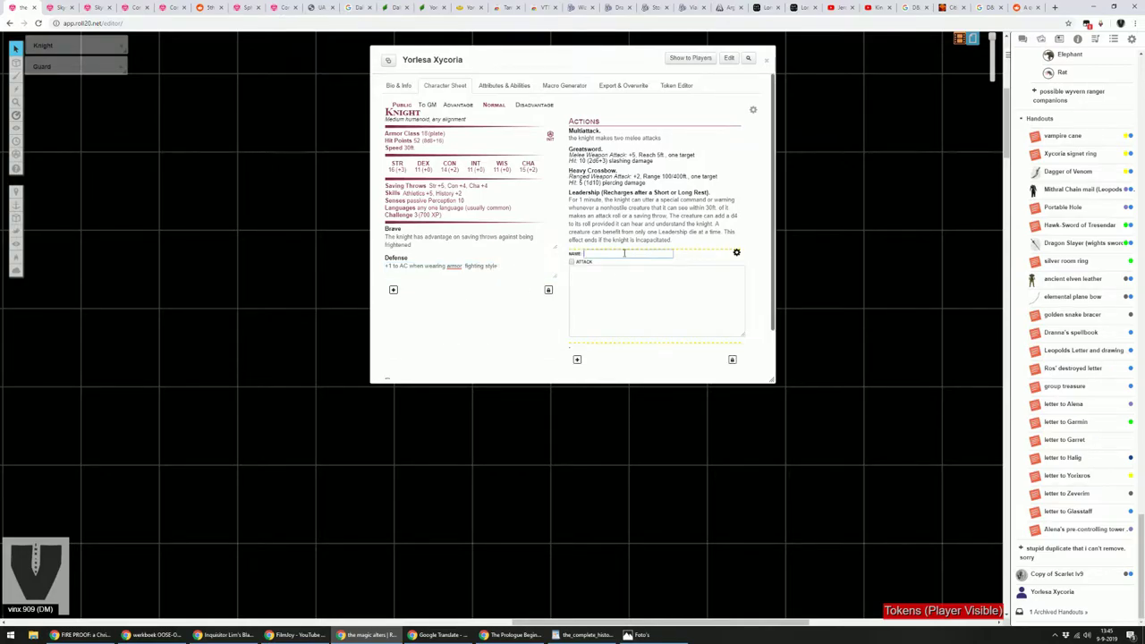
pyautogui.write('Onc')
pyautogui.press('BackSpace')
pyautogui.press('BackSpace')
pyautogui.press('BackSpace')
pyautogui.press('BackSpace')
pyautogui.write('Second Wind (Once per Short or Long Rest)')
# - Give the Second Wind action the description "regains 1d10+11 health" and finish editing it
pyautogui.click(702, 277)
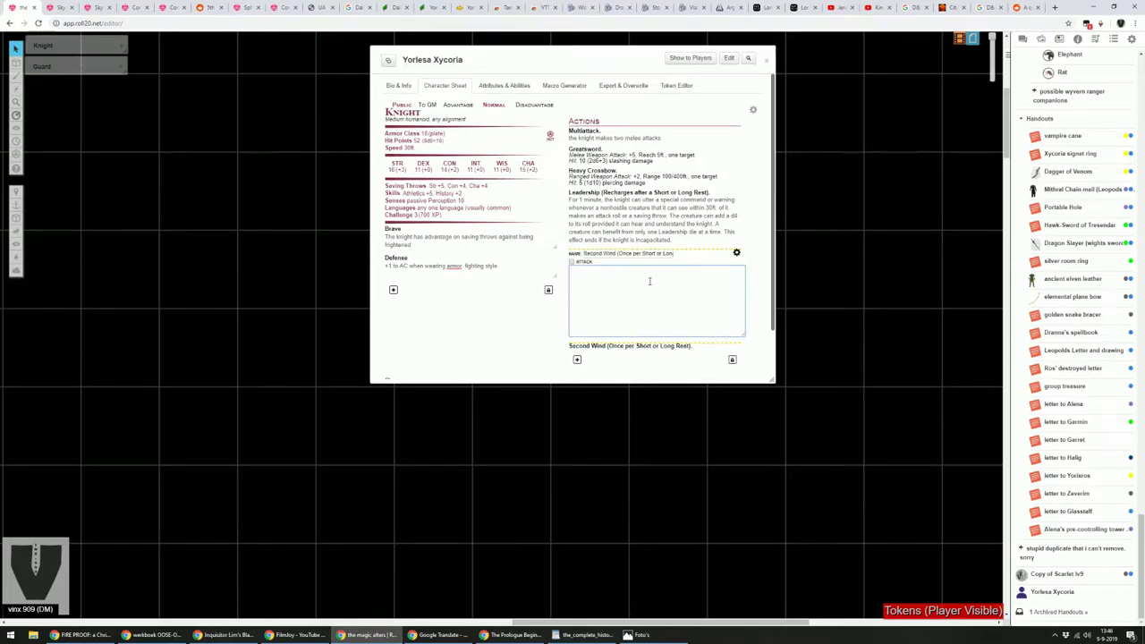
pyautogui.write('1d10+11')
pyautogui.press('Home')
pyautogui.write('regains 1d10+11 health')
pyautogui.click(736, 252)
# - Reorder the actions so that Second Wind sits above Leadership
pyautogui.click(734, 274)
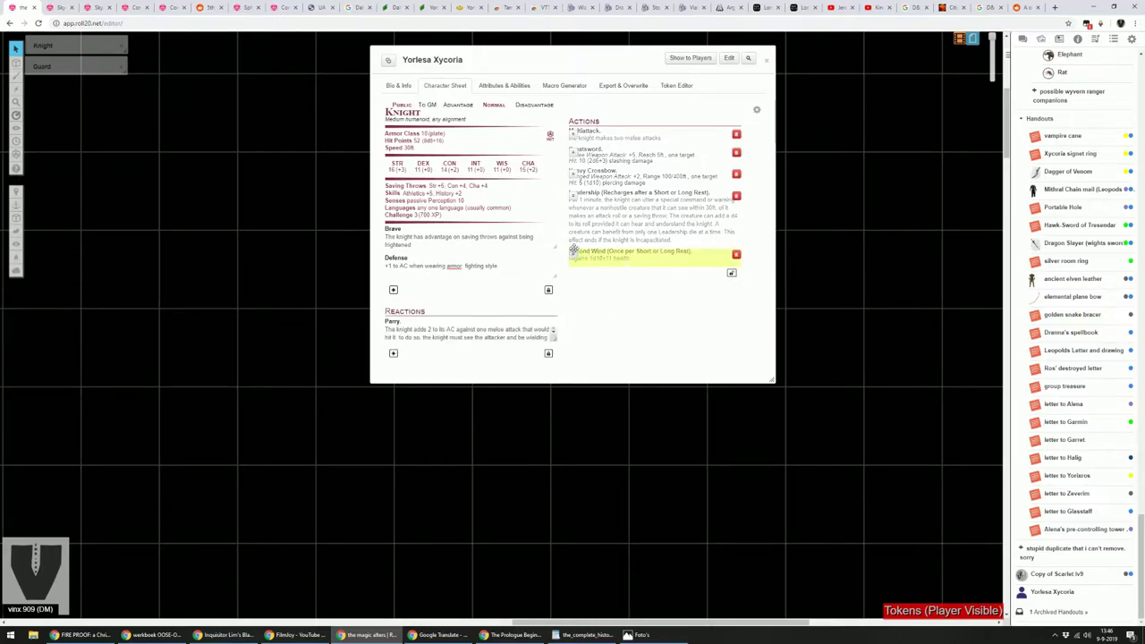
pyautogui.moveTo(575, 250); pyautogui.dragTo(577, 197)
pyautogui.click(731, 274)
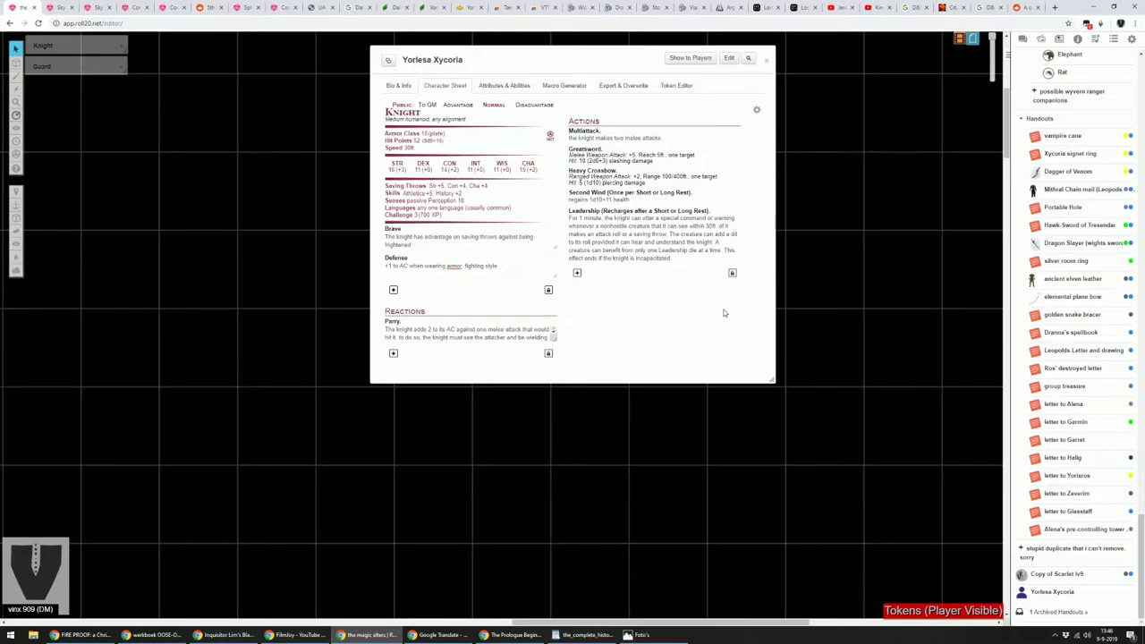
# - Add a trait named "Action Surge" and begin its description with "On your turn you can take another"
pyautogui.click(393, 289)
pyautogui.click(410, 286)
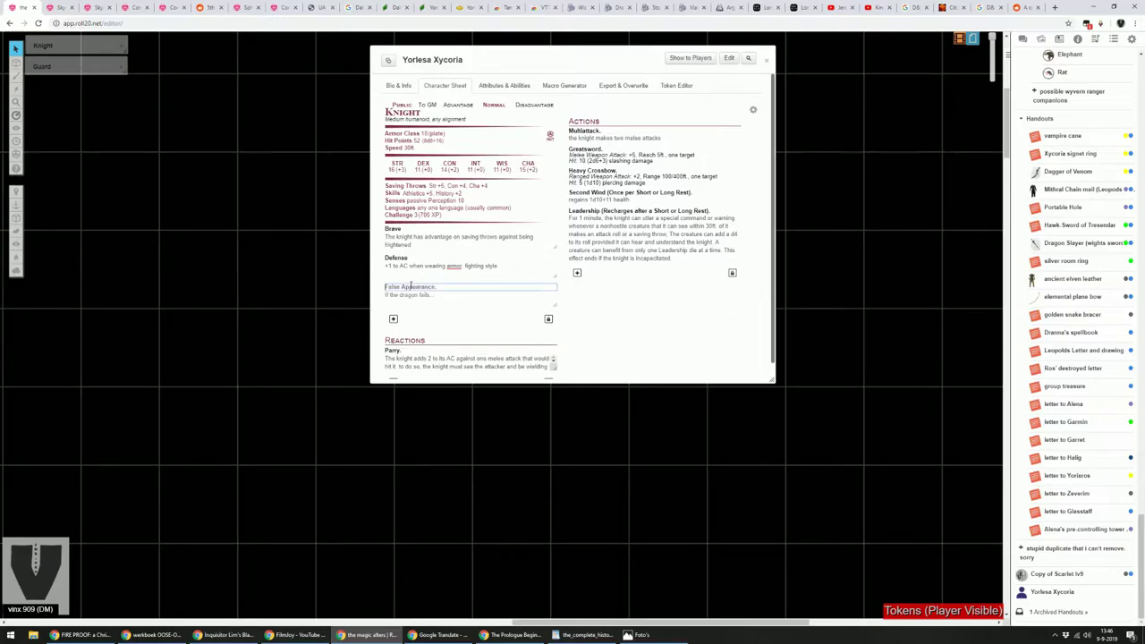
pyautogui.write('Action S')
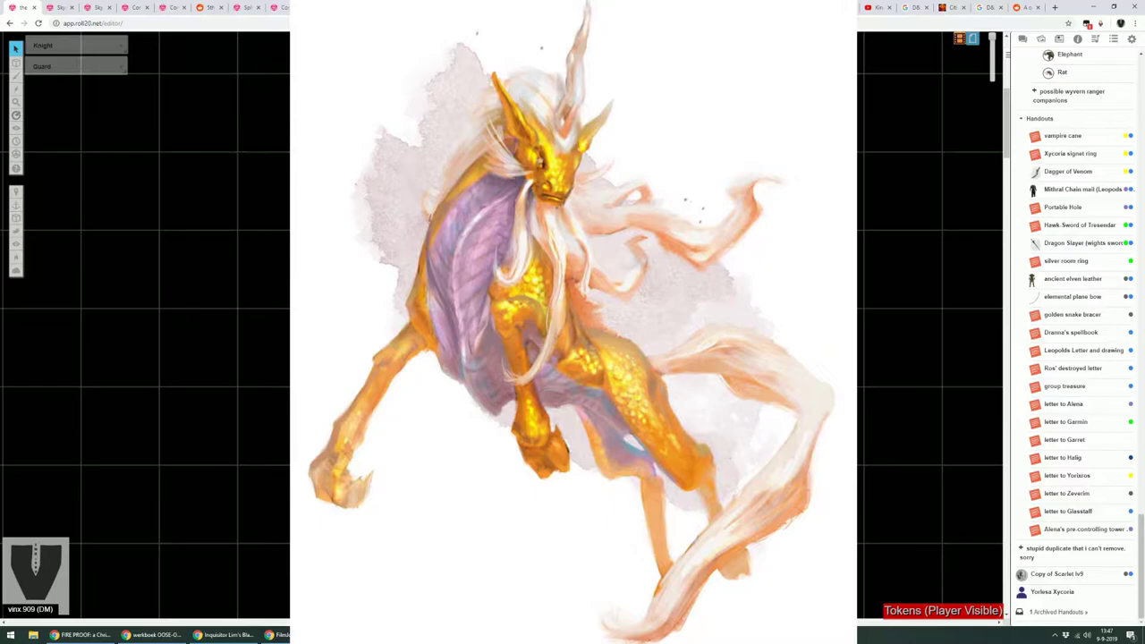
pyautogui.click(409, 285)
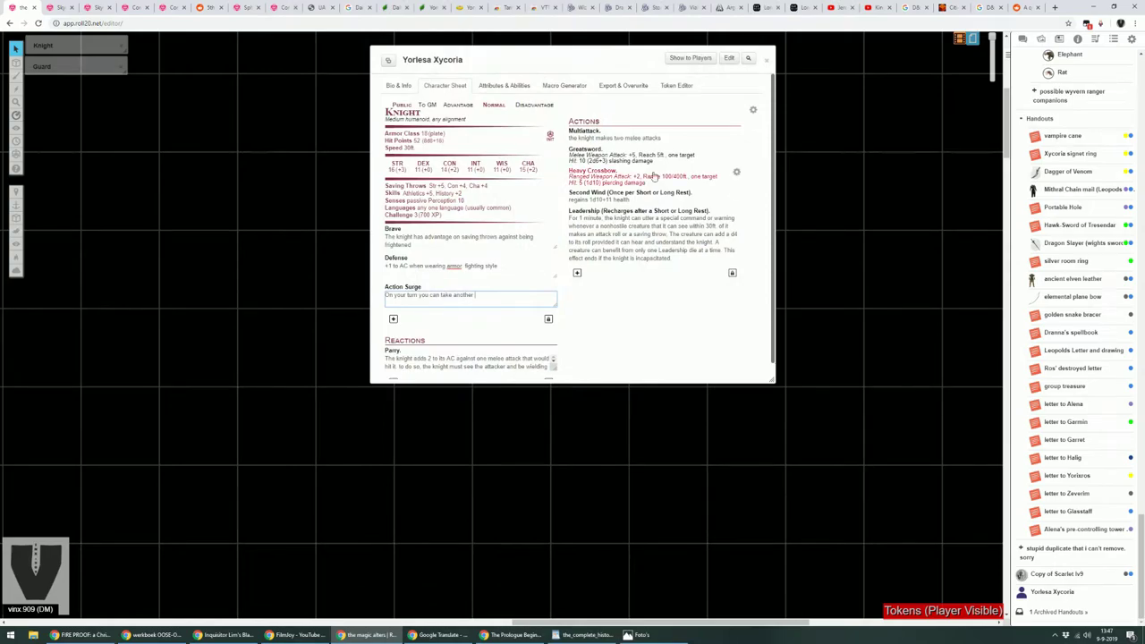
# - Add "(Once per Short or Long Rest)" to the Action Surge trait's name and prefix the Second Wind action's name with "B:"
pyautogui.click(739, 193)
pyautogui.click(618, 195)
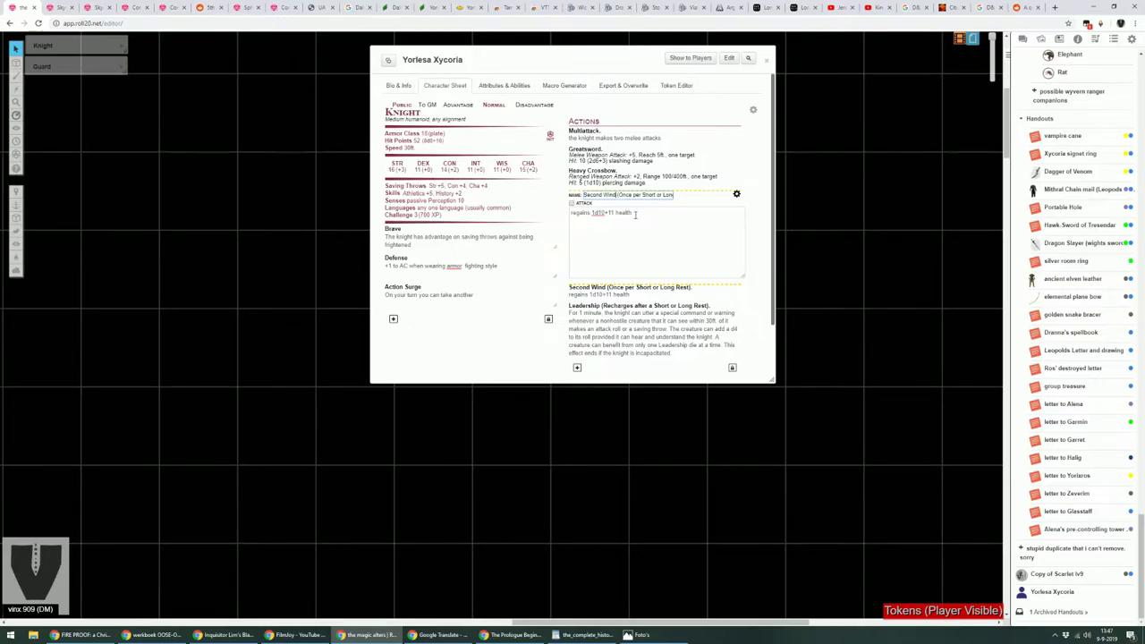
pyautogui.write('()')
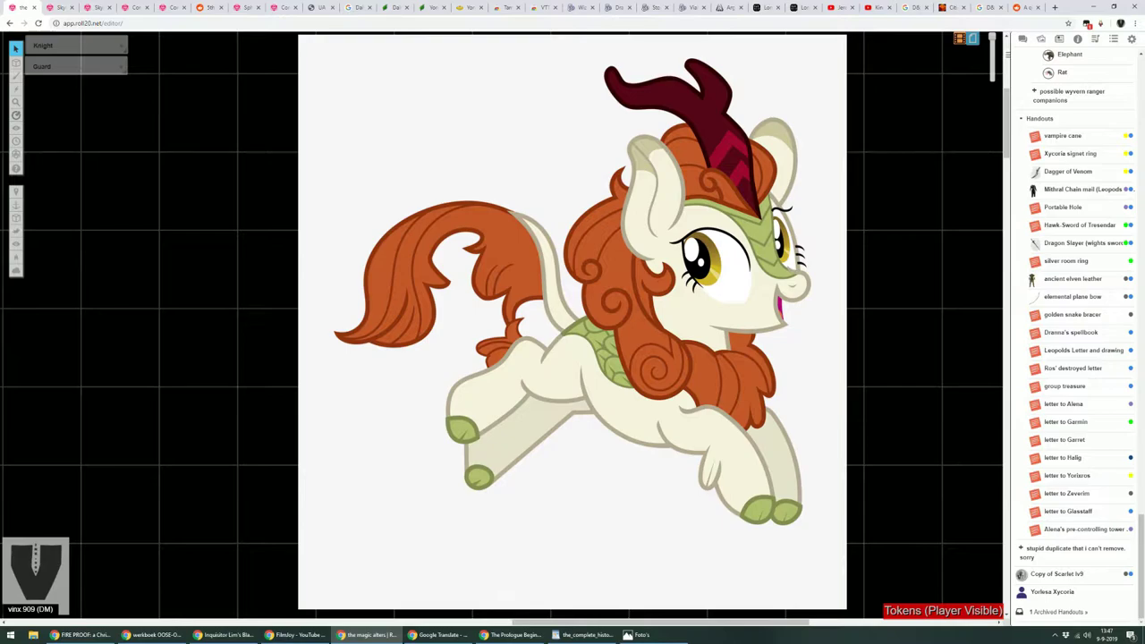
pyautogui.click(592, 319)
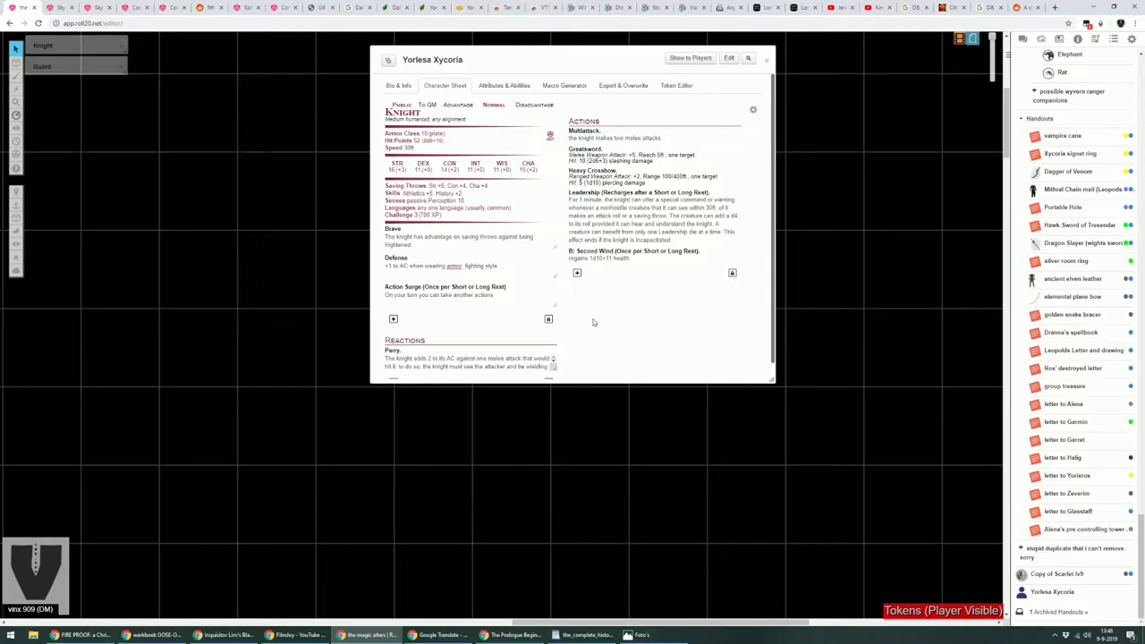
# - Make the NPC a spellcaster with Charisma as spellcasting ability and a magic caster level of 4
pyautogui.click(752, 109)
pyautogui.click(388, 326)
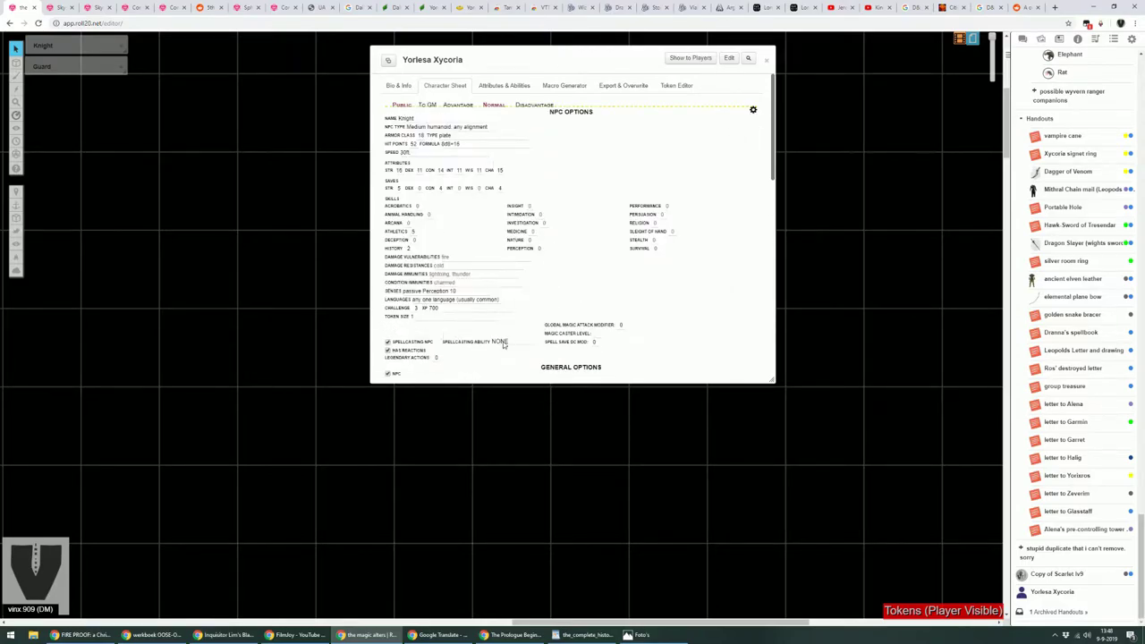
pyautogui.click(504, 345)
pyautogui.click(510, 395)
pyautogui.click(598, 333)
pyautogui.write('6')
pyautogui.scroll(-10, 673, 317)
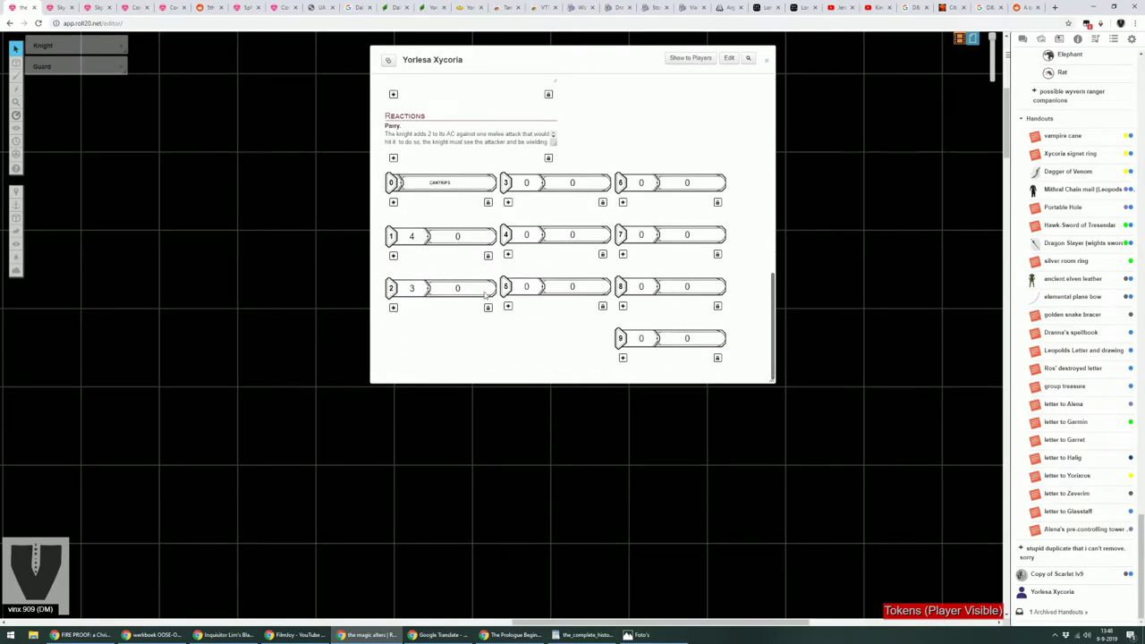
pyautogui.scroll(10, 536, 259)
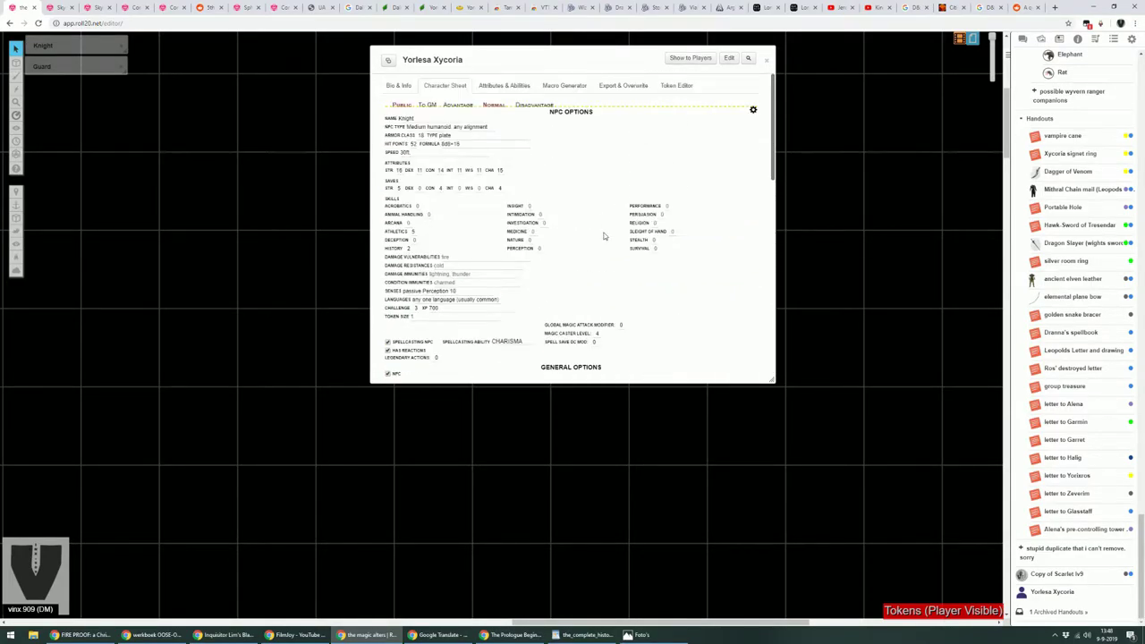
pyautogui.click(753, 111)
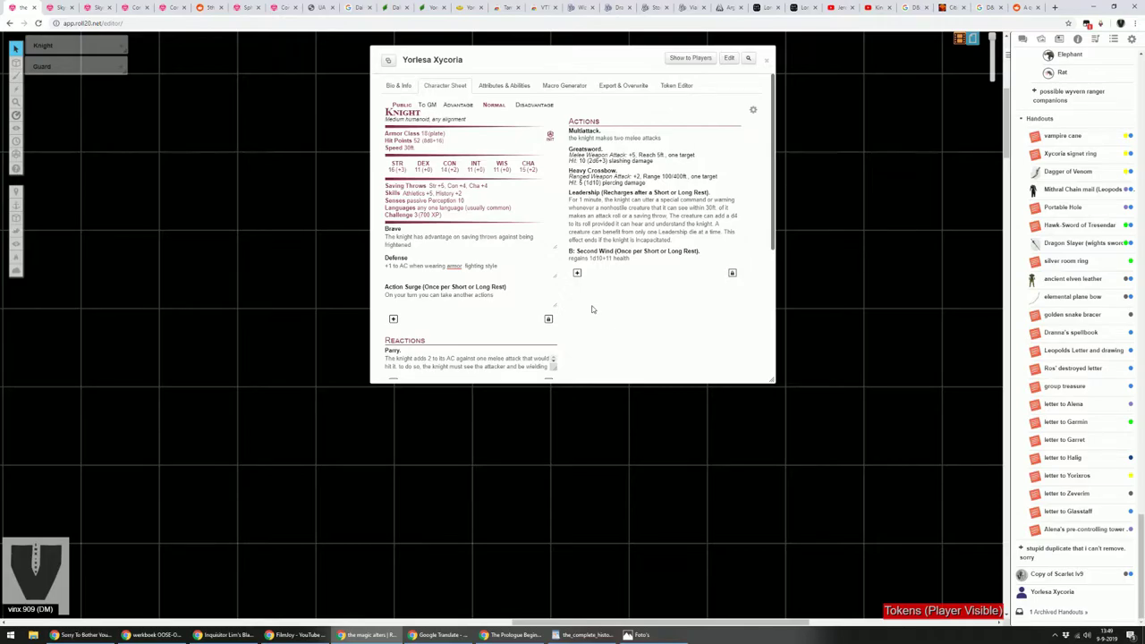
# - Add a new action named "B: summon bonded weapon" below Second Wind
pyautogui.click(577, 273)
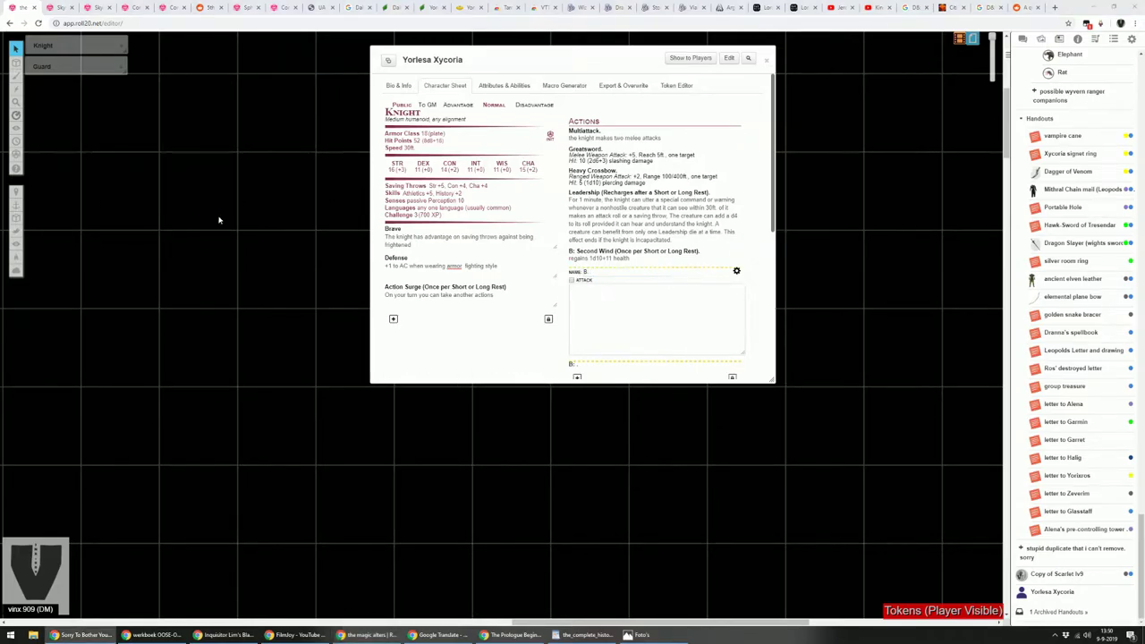
pyautogui.click(622, 274)
pyautogui.write('B: summon')
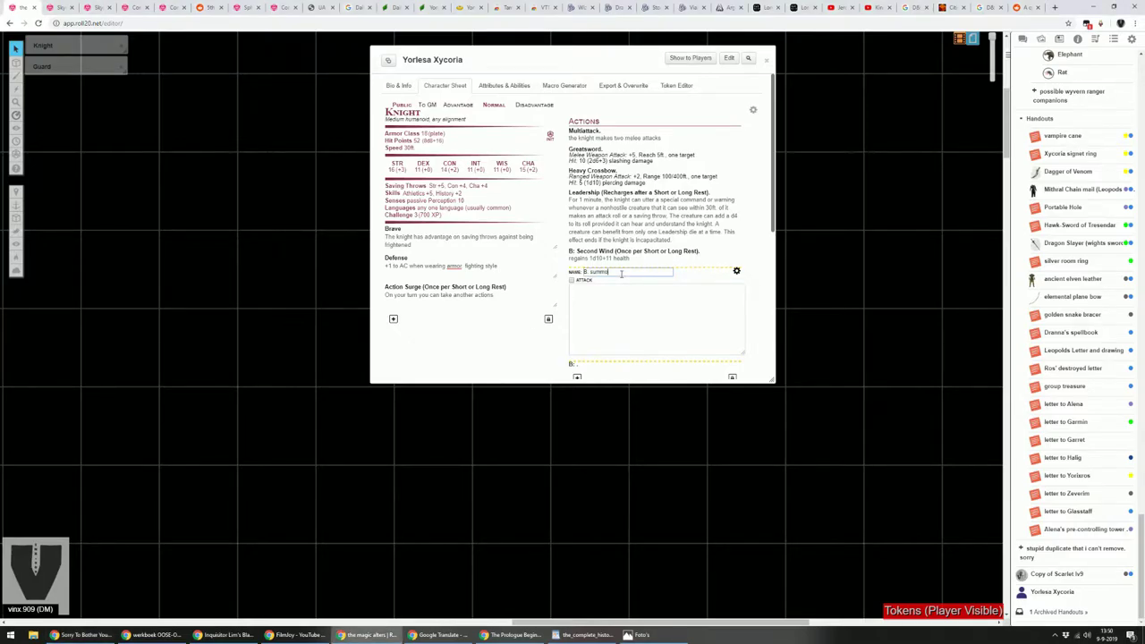
pyautogui.write(' bonded weapon')
# - Describe the bonded weapon action as "summons ether her longsword or her magical glaive to her hands" and finish editing it
pyautogui.click(605, 309)
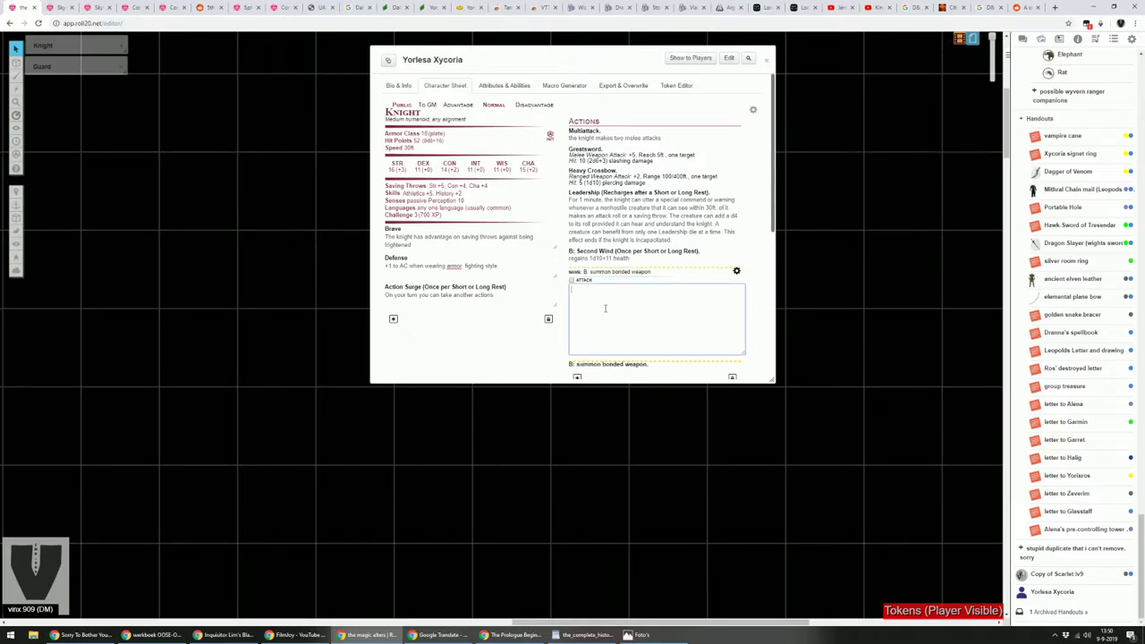
pyautogui.write('summon ether a')
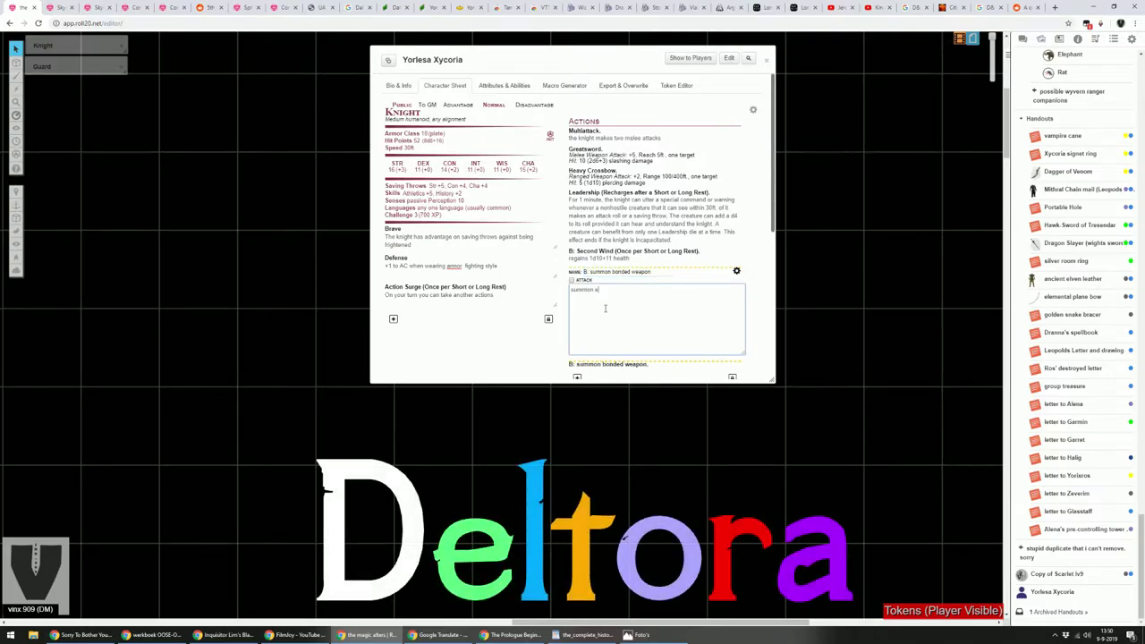
pyautogui.write(' longsword')
pyautogui.write(' or a glaive')
pyautogui.write('s')
pyautogui.press('BackSpace')
pyautogui.write('herher')
pyautogui.write('+1 glaive')
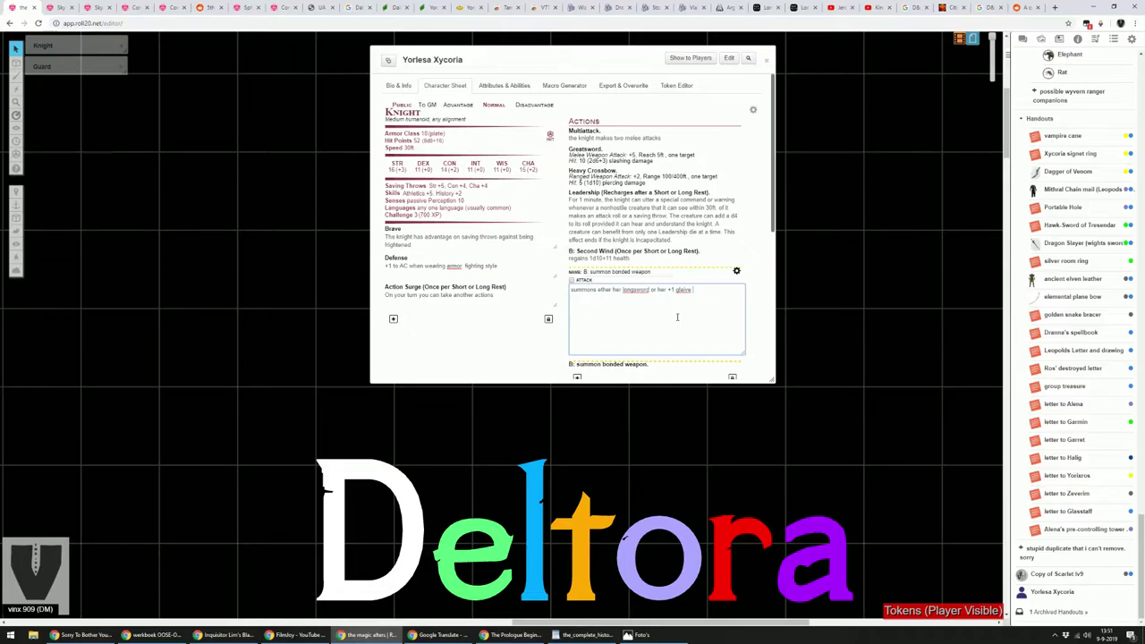
pyautogui.press('BackSpace')
pyautogui.press('BackSpace')
pyautogui.write('magical glaive to her hands')
pyautogui.click(737, 271)
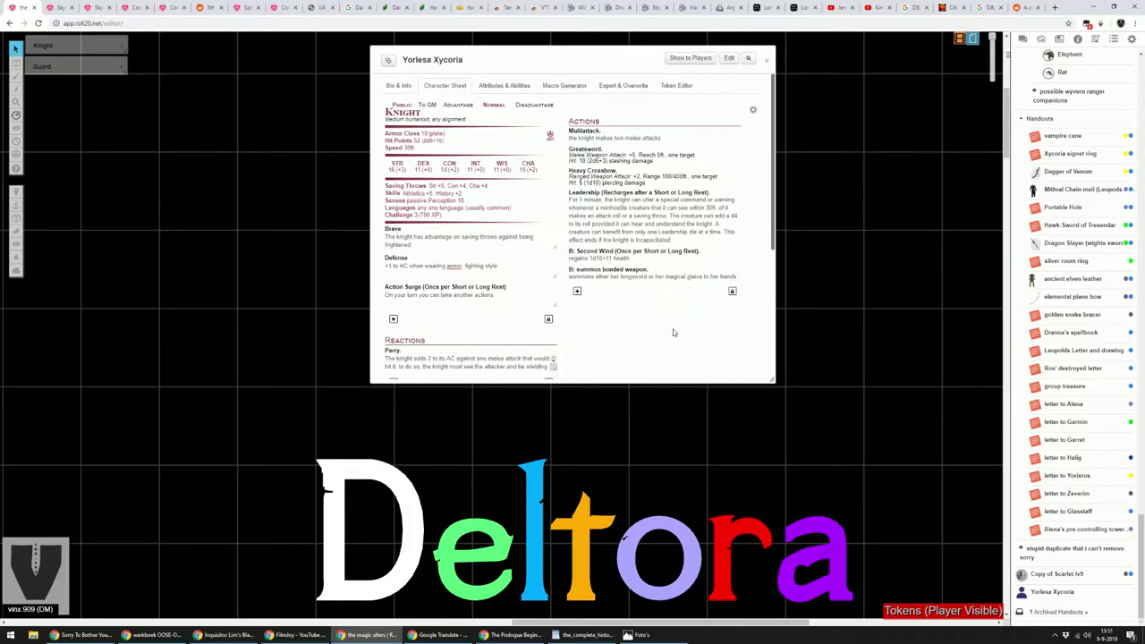
# - Add a "War Magic" trait described as "when you use your action to cast a cantrip you can make on weapon attack at a bonus action"
pyautogui.click(393, 318)
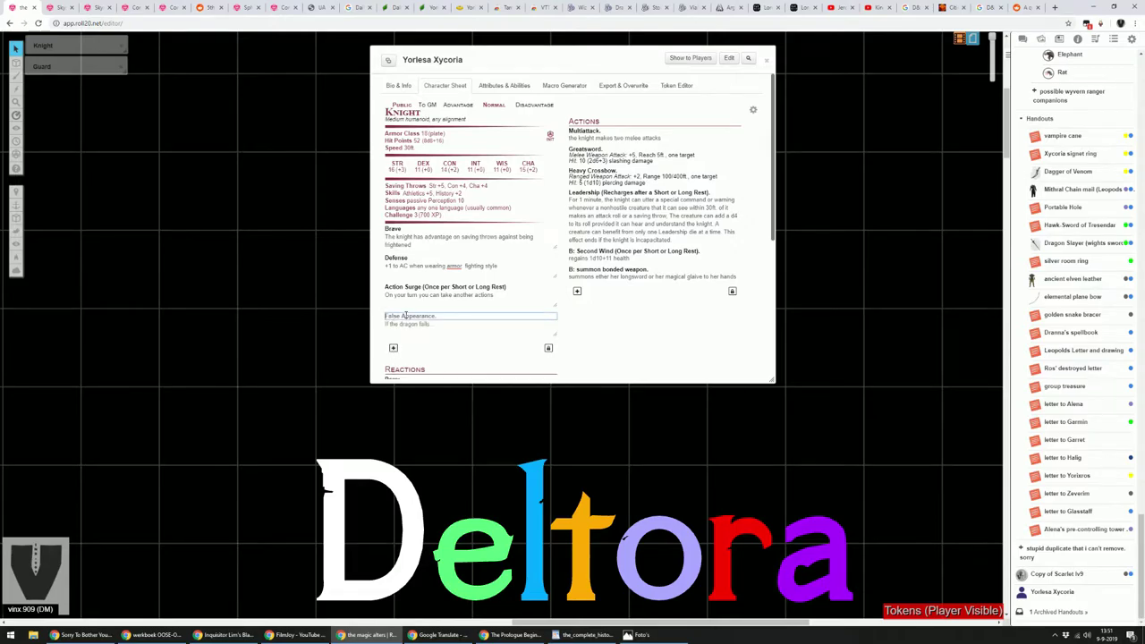
pyautogui.write('War Magic')
pyautogui.click(410, 333)
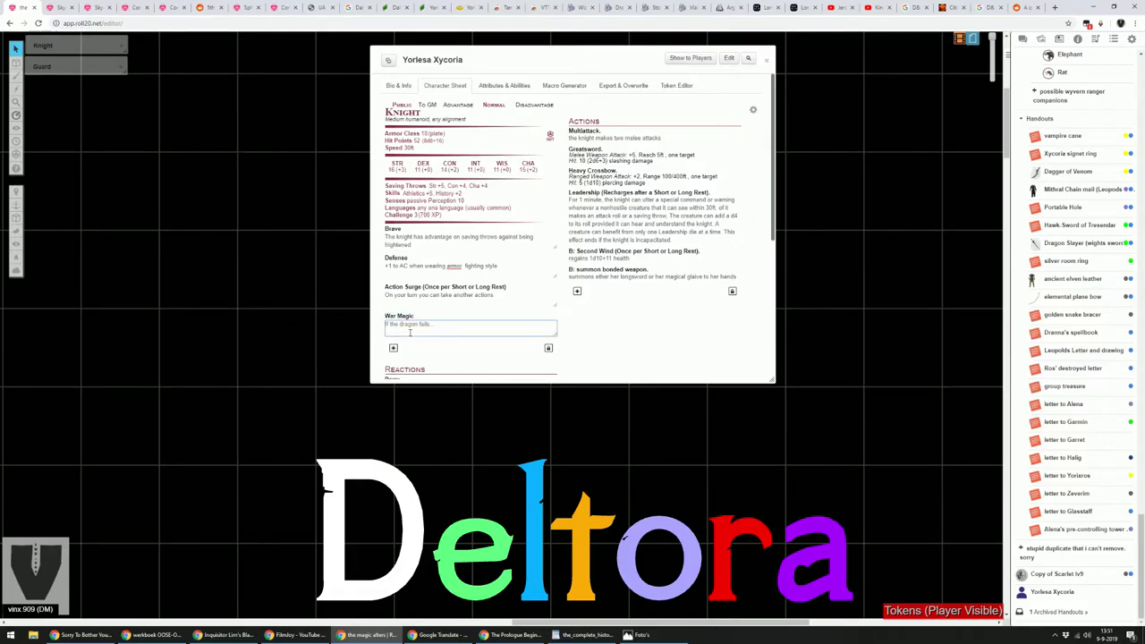
pyautogui.write('when you use your action to cast a cantrip you can make one weapon attack')
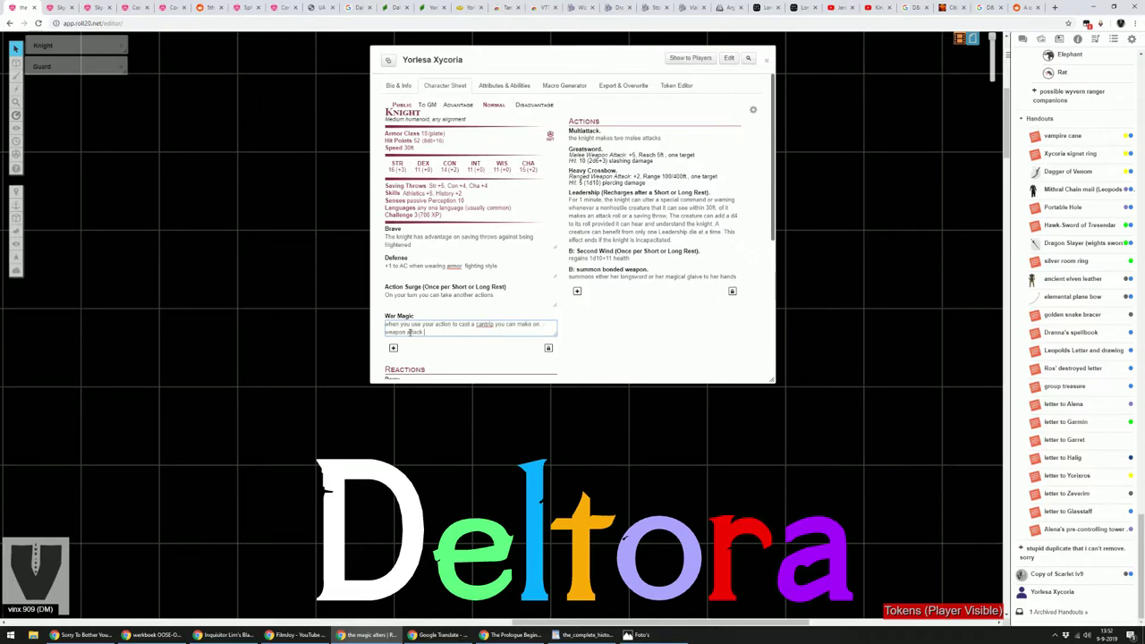
pyautogui.write('s. as a bonus action')
pyautogui.click(575, 340)
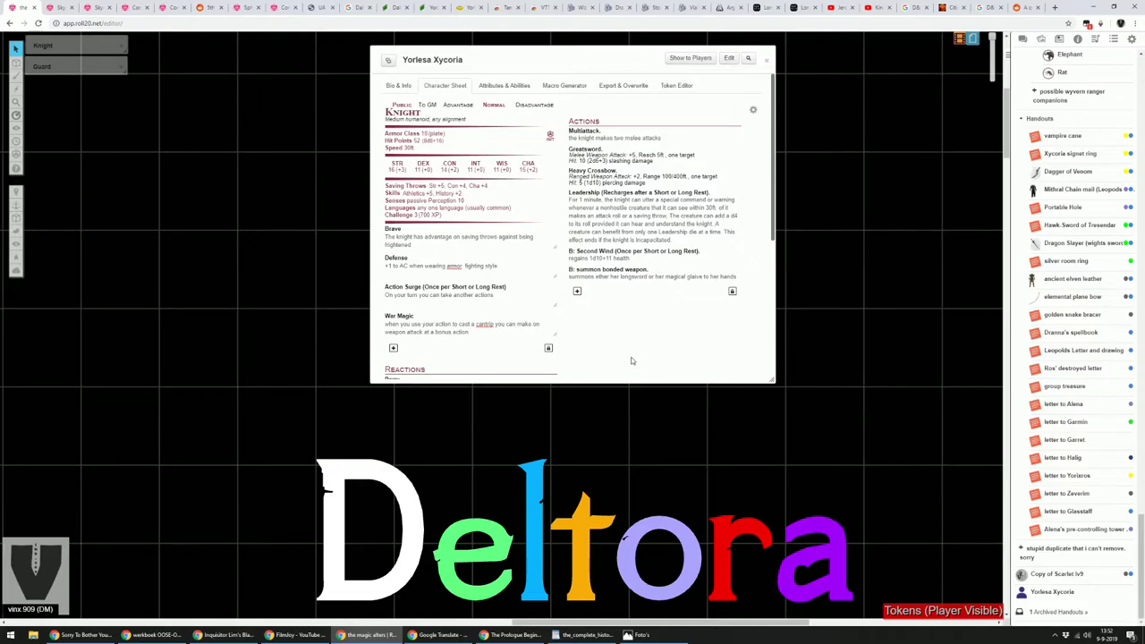
# - Add an "Eldritch Strike" trait stating that a creature hit with a melee attack makes its next saving throw against one of your spells at disadvantage
pyautogui.click(392, 347)
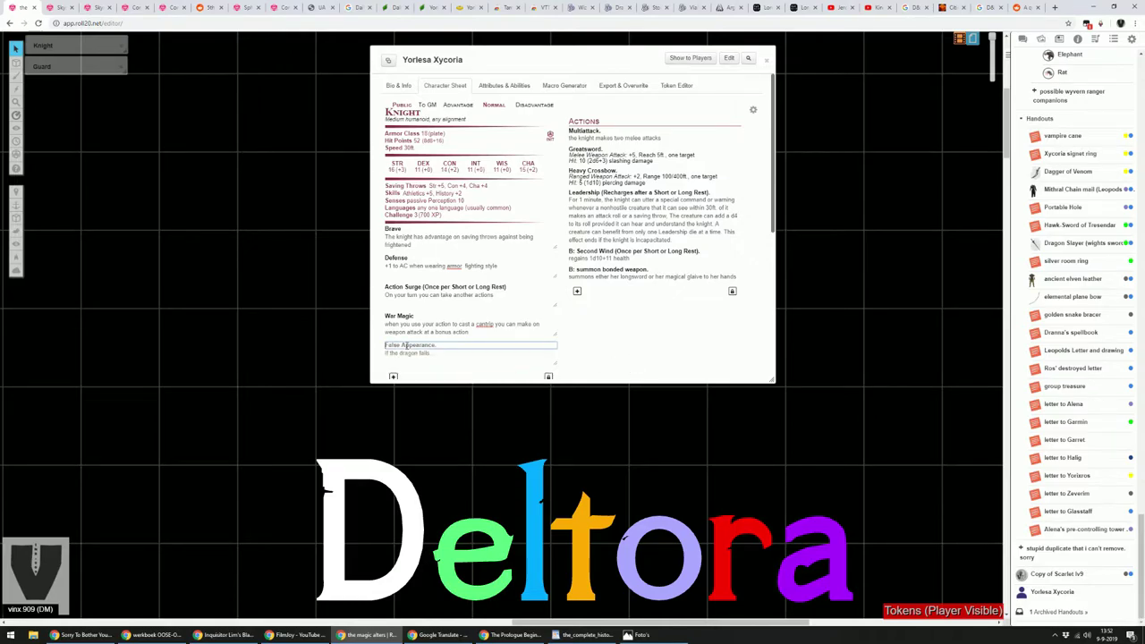
pyautogui.write('Eldritch Strike')
pyautogui.press('Tab')
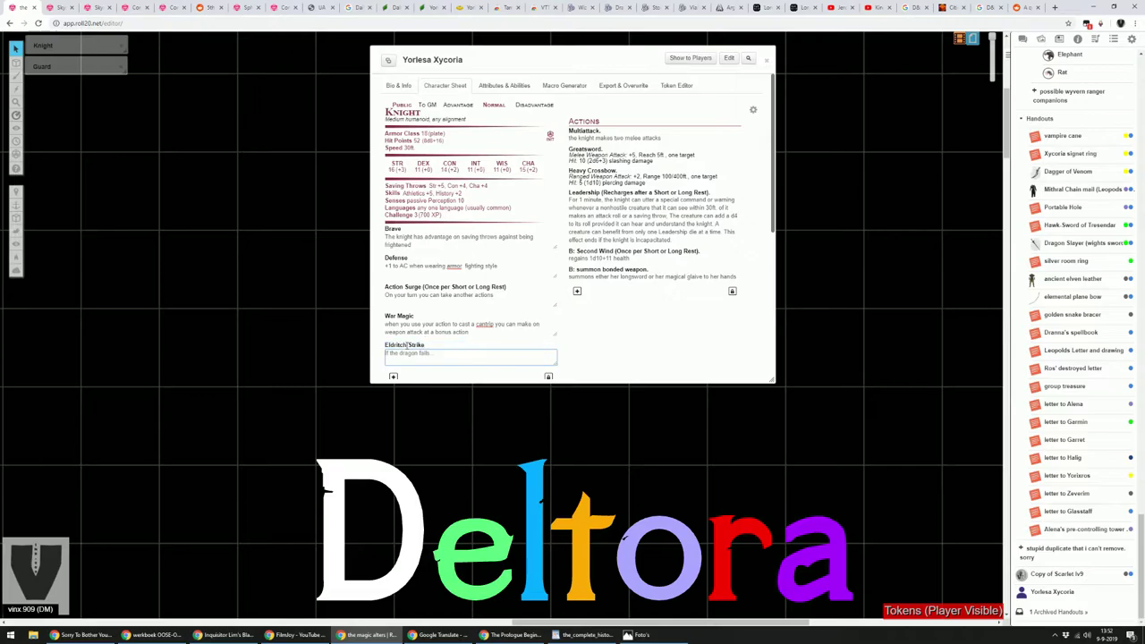
pyautogui.write('when you hit a creature with')
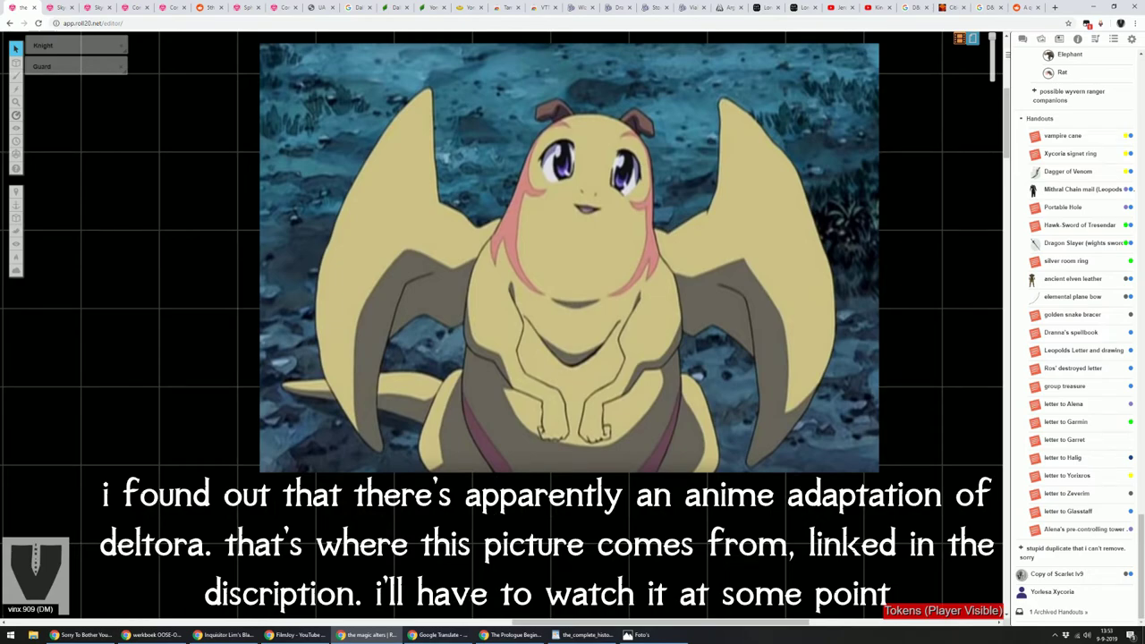
pyautogui.rightClick(527, 356)
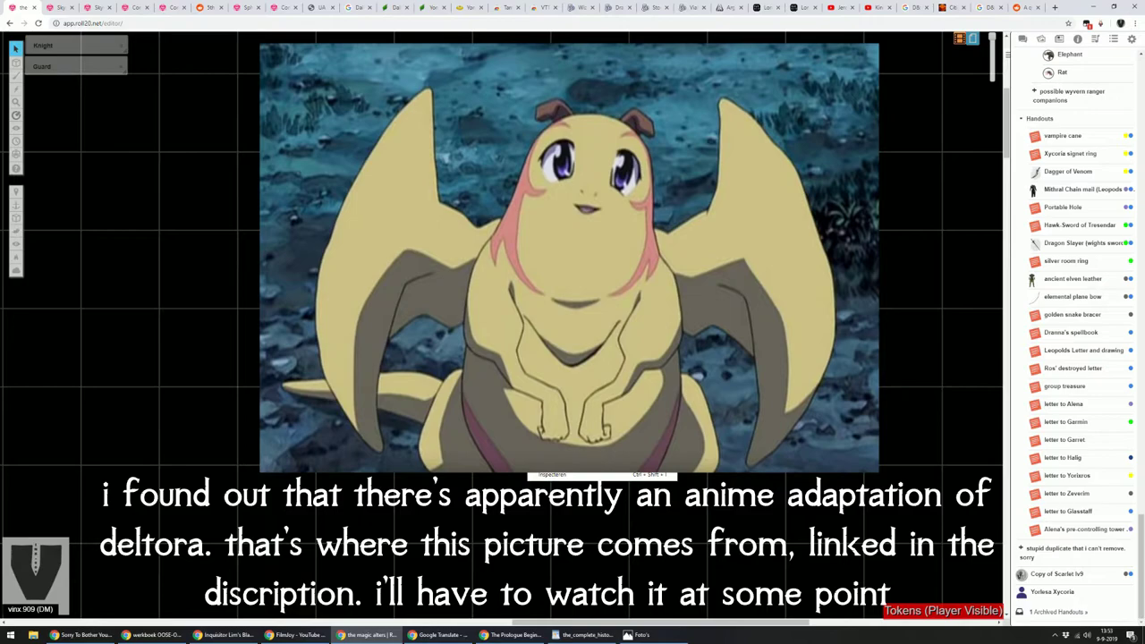
pyautogui.press('Escape')
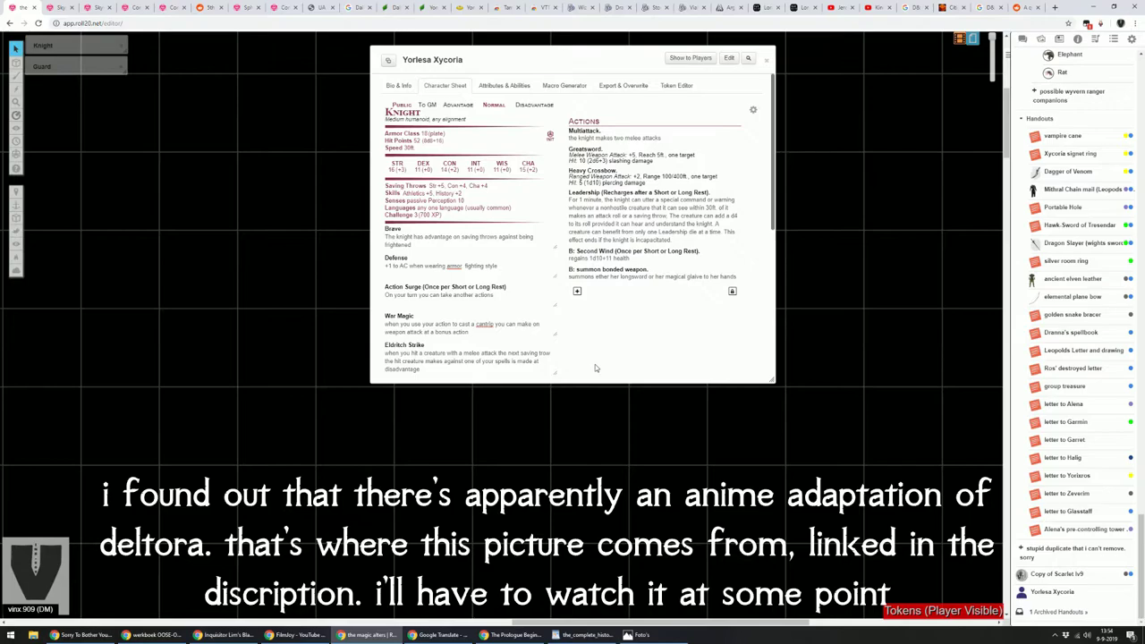
# - Open the NPC options and set the Strength score to 18 and the Charisma score to 16
pyautogui.click(753, 111)
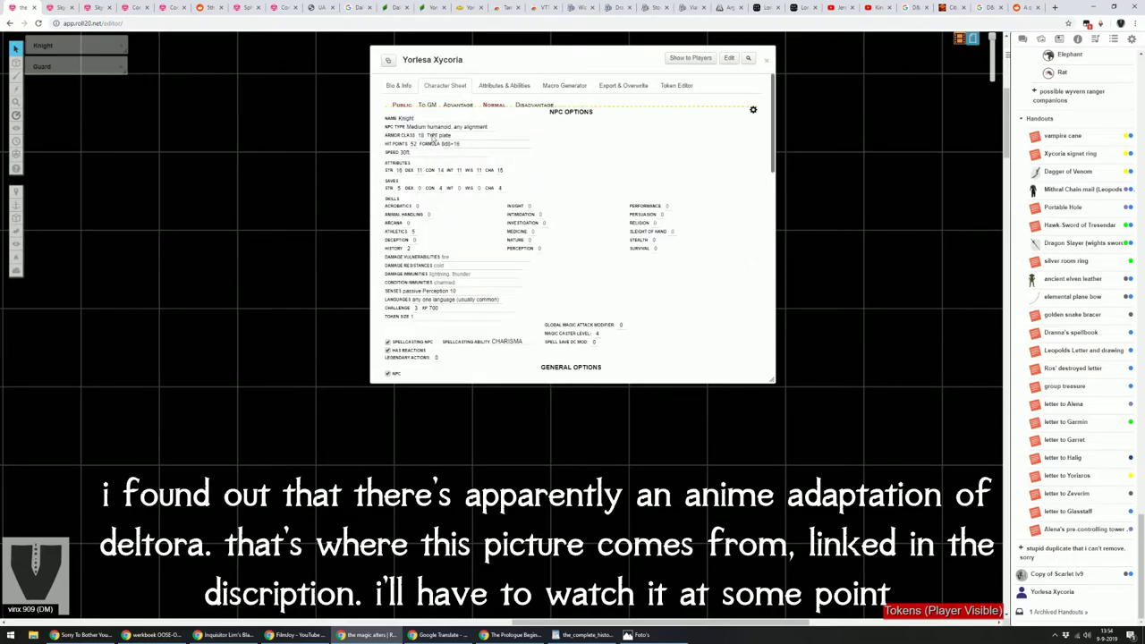
pyautogui.click(400, 171)
pyautogui.scroll(-3, 549, 200)
pyautogui.scroll(3, 472, 164)
pyautogui.scroll(-3, 472, 164)
pyautogui.scroll(3, 429, 161)
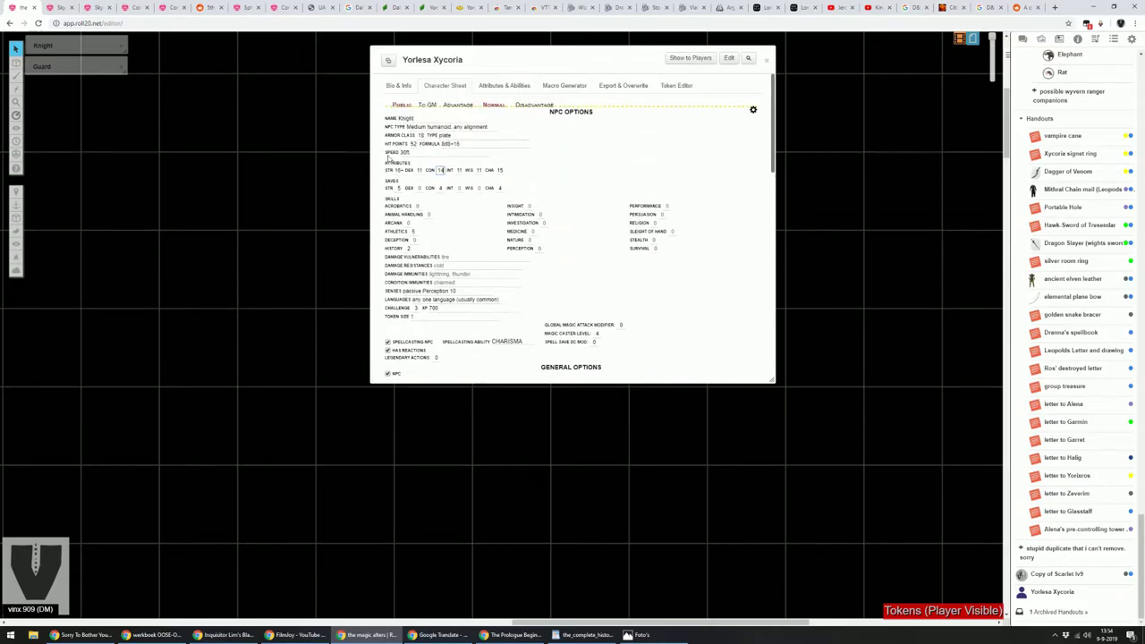
pyautogui.doubleClick(400, 171)
pyautogui.write('18')
pyautogui.click(503, 171)
pyautogui.write('16')
# - Set the NPC type to "Medium humanoid (dragonborn), lawful good" and return to the finished stat block
pyautogui.doubleClick(434, 128)
pyautogui.write('humanoid (dragonborn)')
pyautogui.rightClick(474, 127)
pyautogui.click(491, 129)
pyautogui.press('End')
pyautogui.press('BackSpace')
pyautogui.press('BackSpace')
pyautogui.press('BackSpace')
pyautogui.press('BackSpace')
pyautogui.press('BackSpace')
pyautogui.press('BackSpace')
pyautogui.press('BackSpace')
pyautogui.press('BackSpace')
pyautogui.press('BackSpace')
pyautogui.press('BackSpace')
pyautogui.press('BackSpace')
pyautogui.press('BackSpace')
pyautogui.press('BackSpace')
pyautogui.write('law')
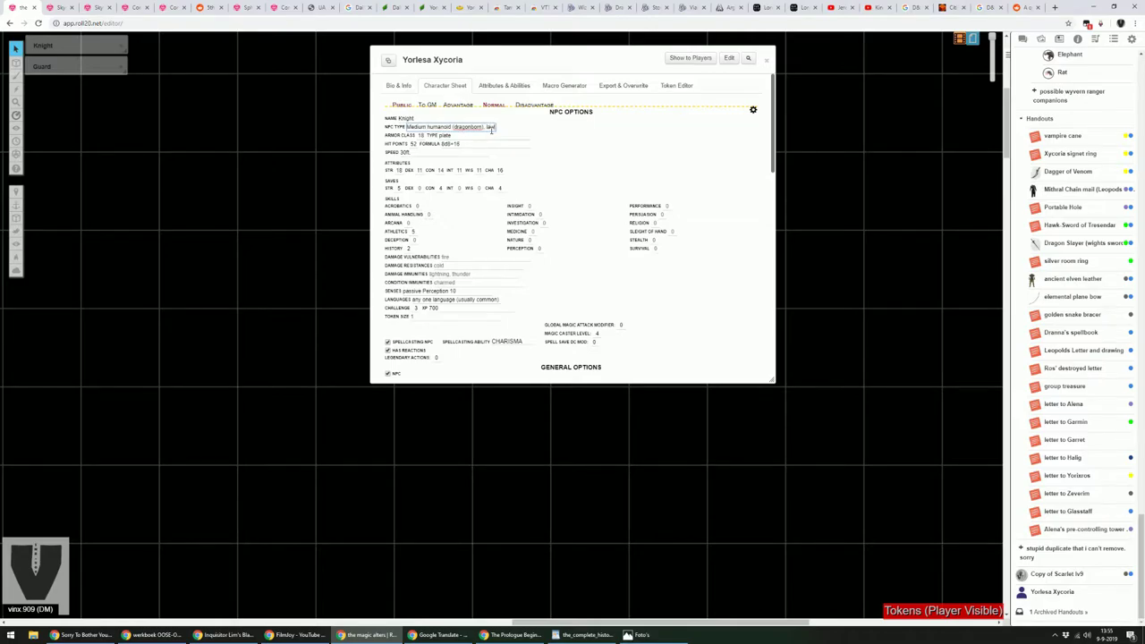
pyautogui.write('ful good')
pyautogui.click(536, 152)
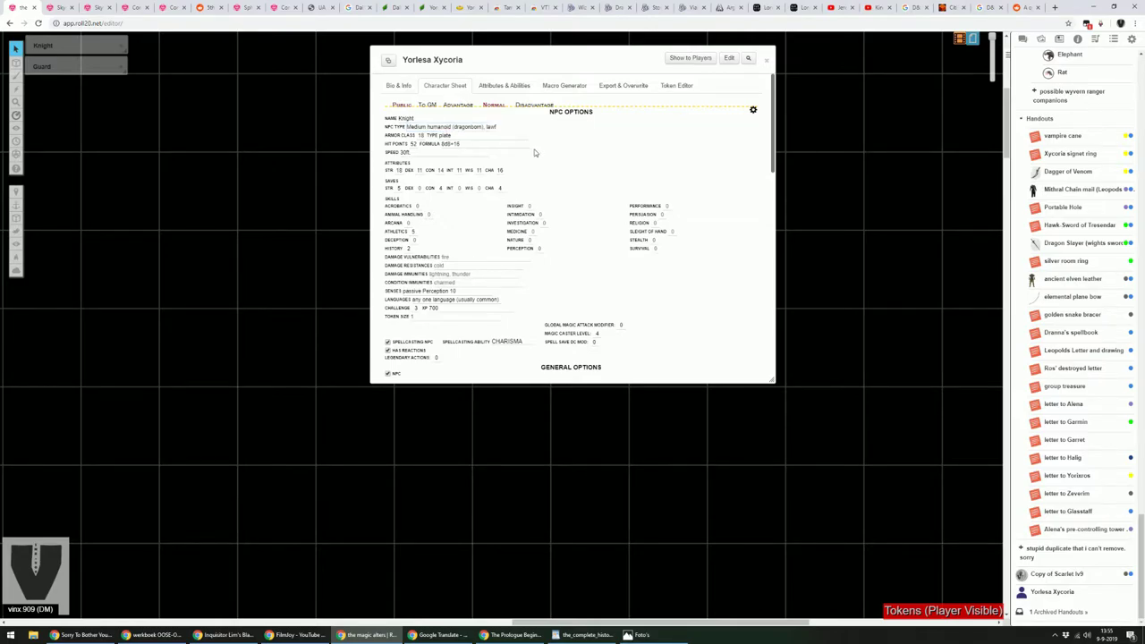
pyautogui.click(752, 109)
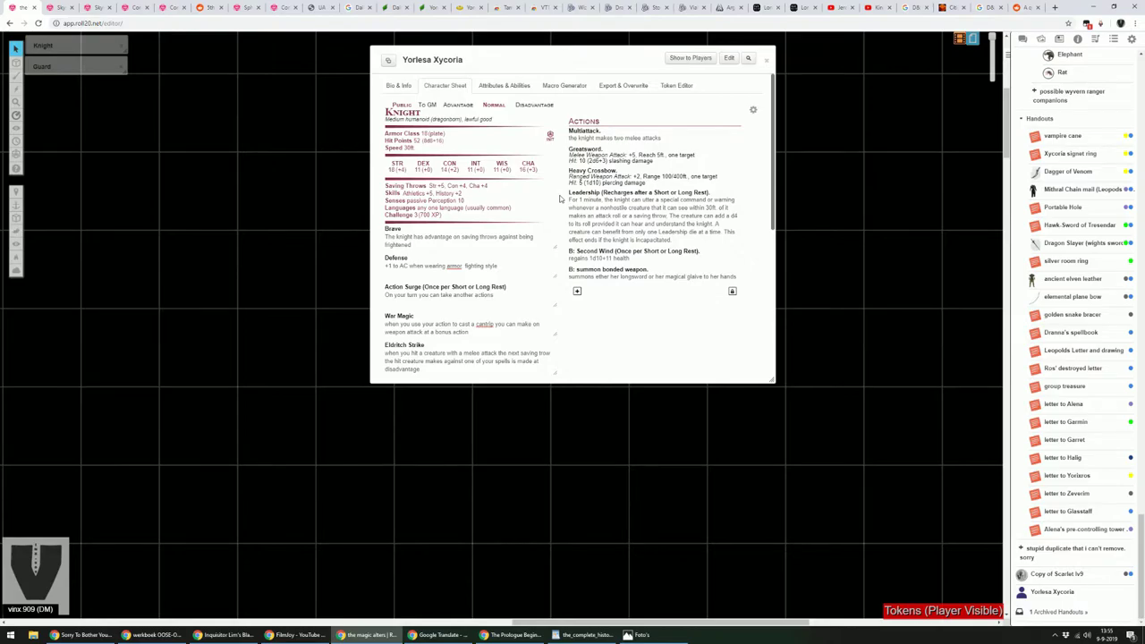
# - Rename the Multiattack action "Extra Attack" and describe it as the character's first name followed by "can make 3 attacks as part of the attack action"
pyautogui.click(737, 133)
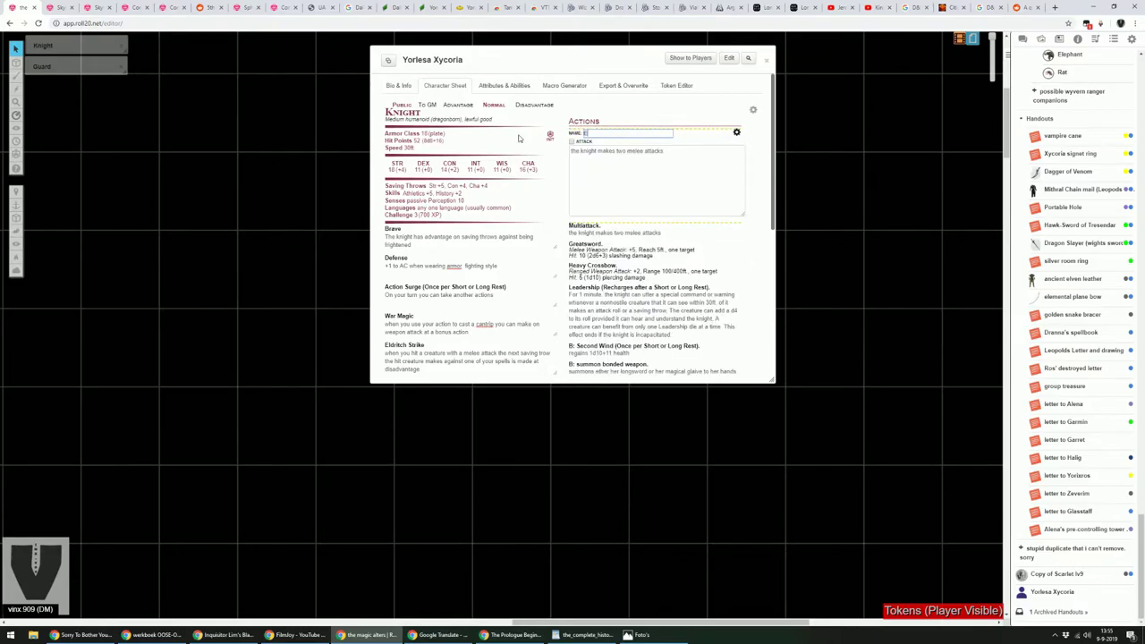
pyautogui.write('Extra Attack')
pyautogui.press('Tab')
pyautogui.press('Tab')
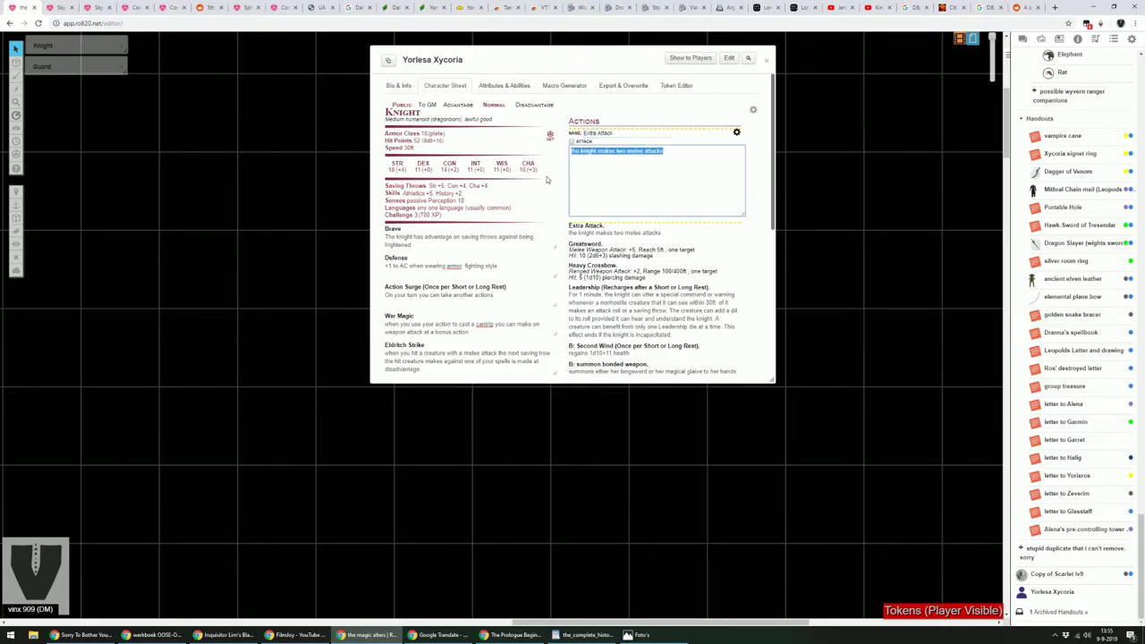
pyautogui.write('Yorlesa')
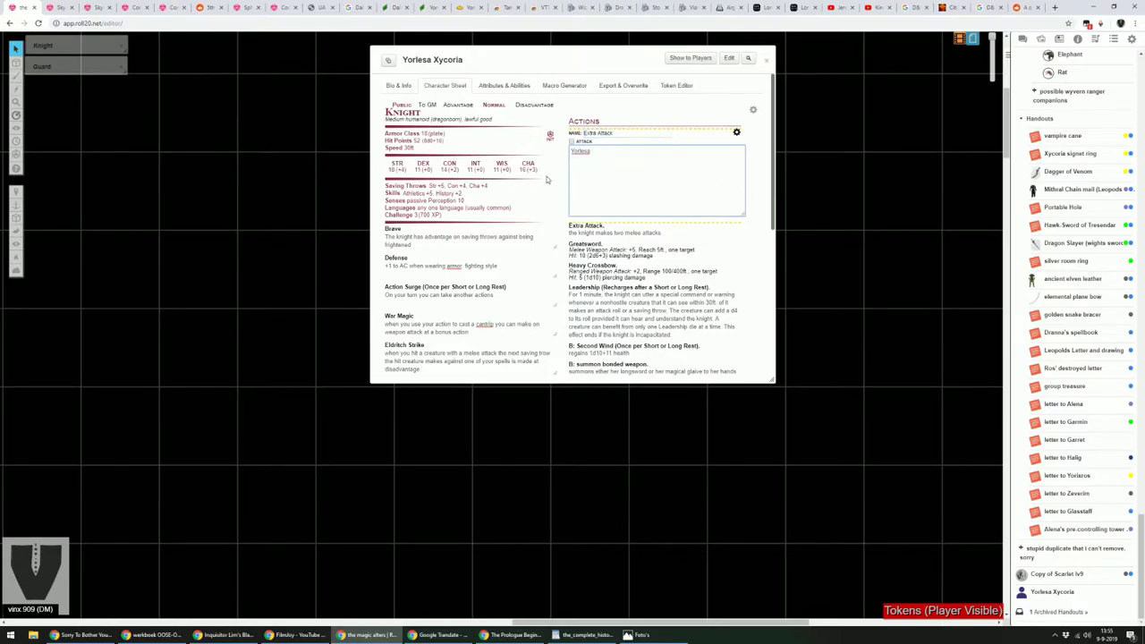
pyautogui.write('can make 3 attacks')
pyautogui.write('as part of the attack action')
pyautogui.click(736, 134)
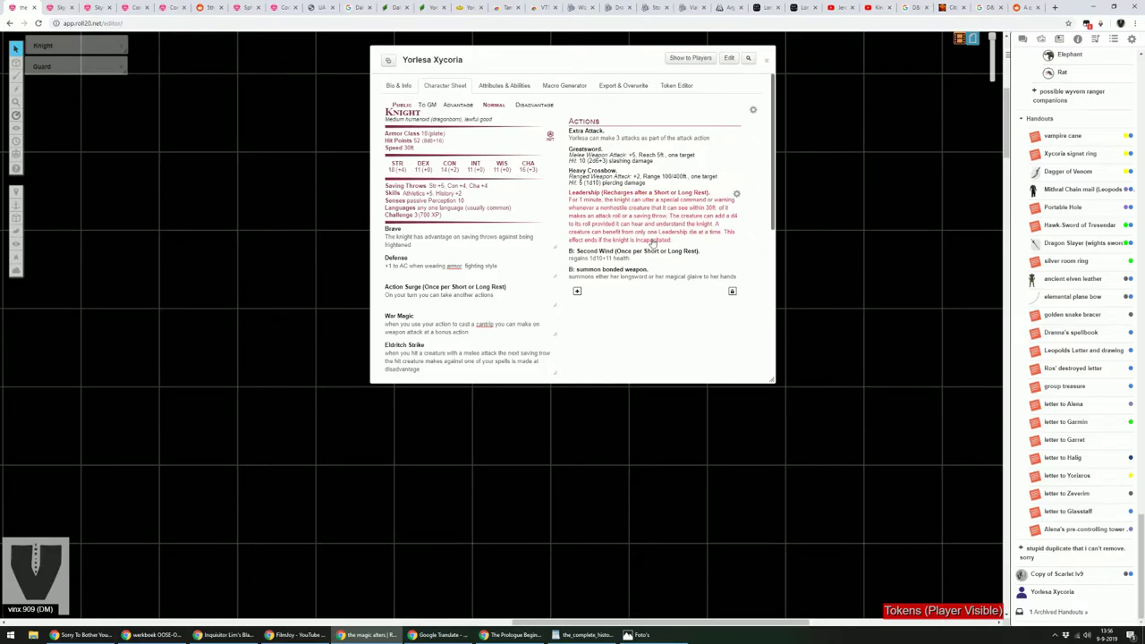
# - Add an "Indomitable" trait described as "reroll 1 saving throw that has failed and use the new roll."
pyautogui.scroll(-3, 398, 254)
pyautogui.click(393, 242)
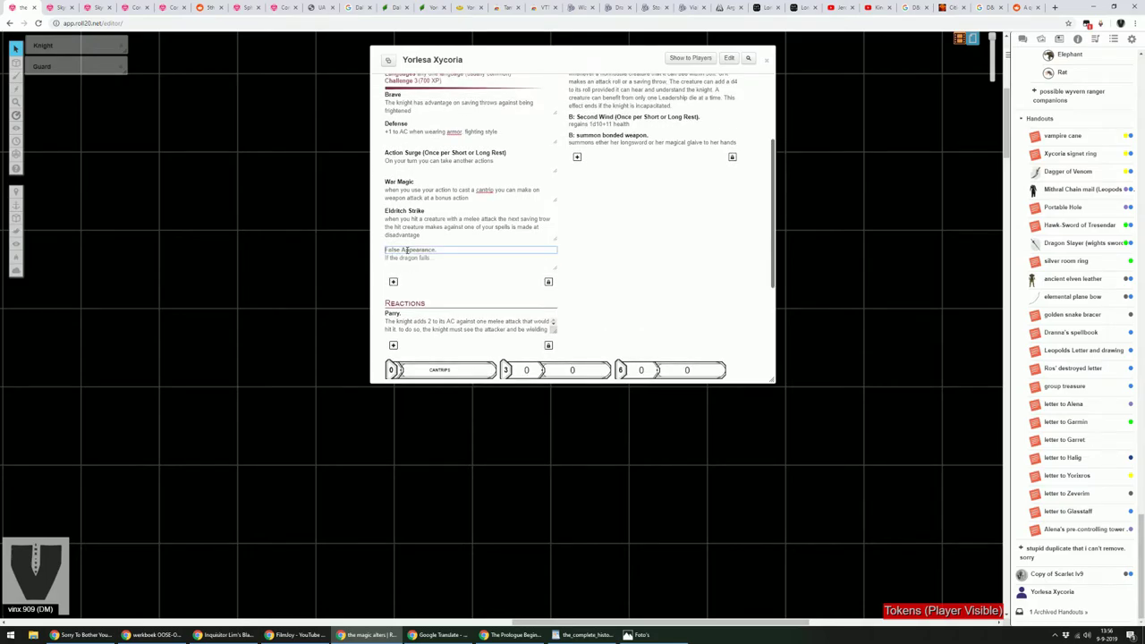
pyautogui.write('Indomitable')
pyautogui.click(404, 257)
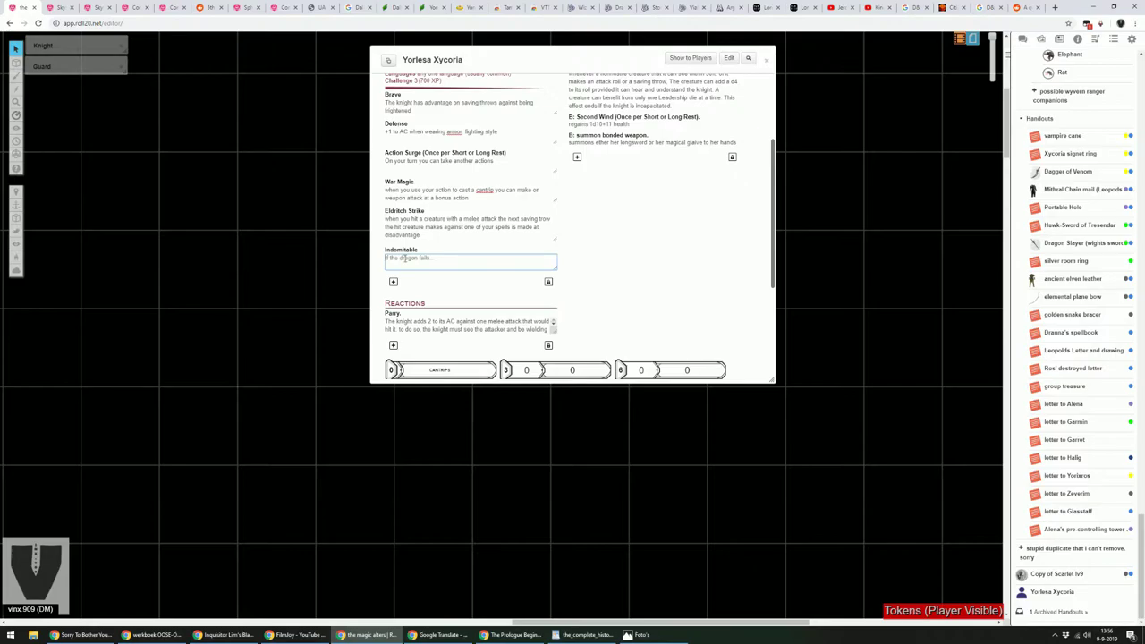
pyautogui.write('rerolll 1 saving throw that has failed  and use the newe')
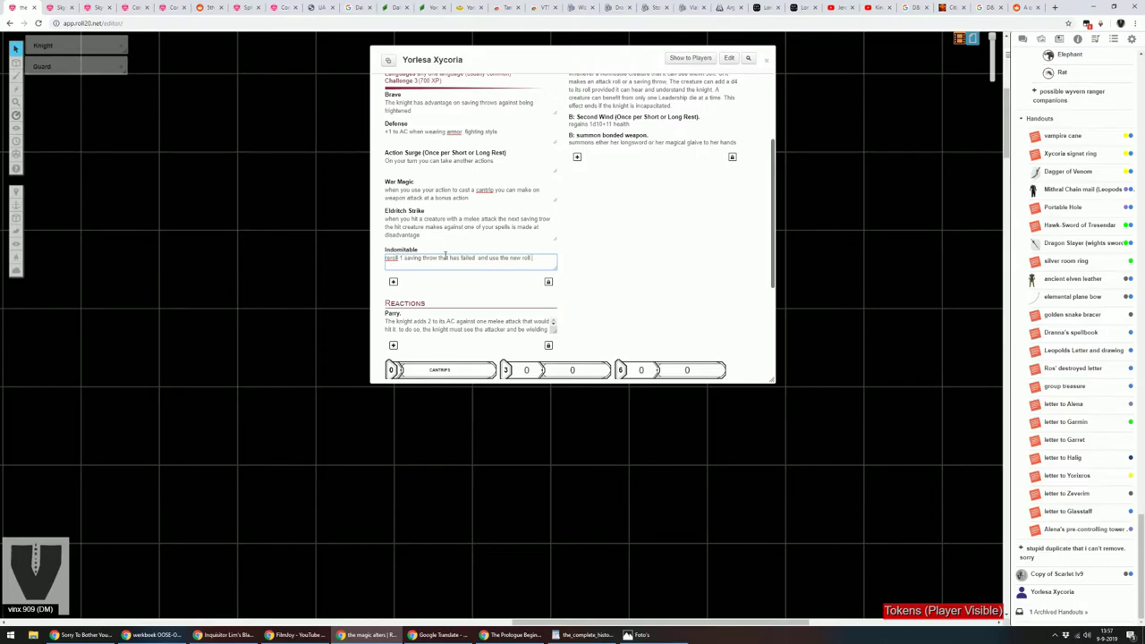
# - Append "resets at long rest" to the Indomitable description and finish editing it
pyautogui.write('reste')
pyautogui.write('ts at')
pyautogui.write(' short rest')
pyautogui.press('BackSpace')
pyautogui.press('BackSpace')
pyautogui.press('BackSpace')
pyautogui.press('BackSpace')
pyautogui.press('BackSpace')
pyautogui.press('BackSpace')
pyautogui.press('BackSpace')
pyautogui.press('BackSpace')
pyautogui.press('BackSpace')
pyautogui.press('BackSpace')
pyautogui.write('long rest')
pyautogui.click(594, 284)
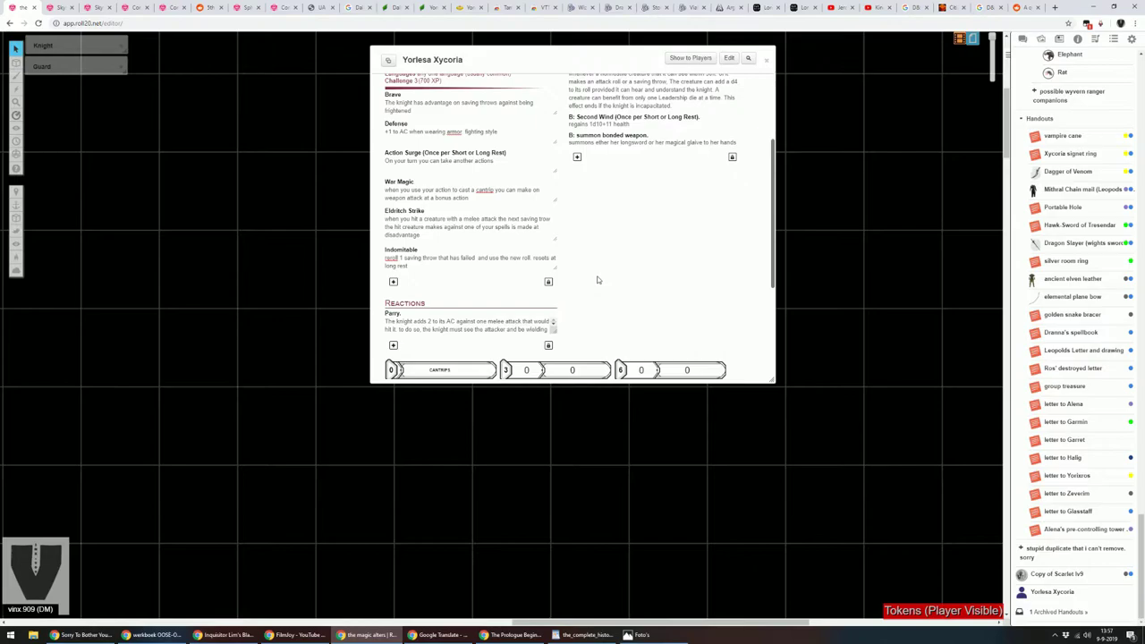
# - Switch to the 5e.tools spell list, sort it by level and filter it to cantrips
pyautogui.scroll(-4, 592, 252)
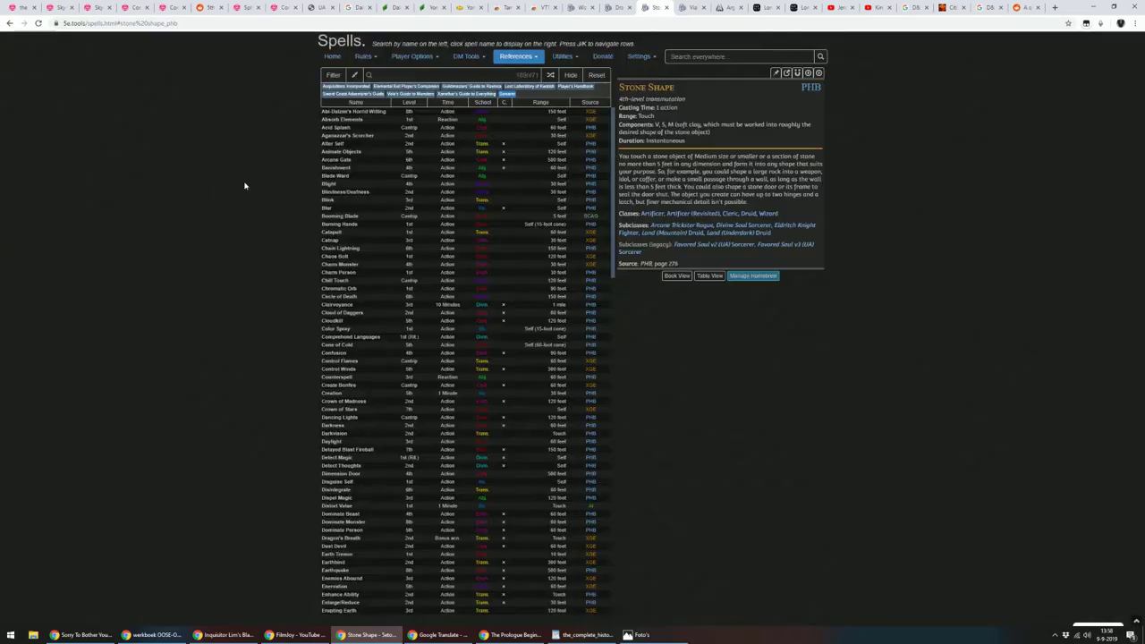
pyautogui.click(408, 103)
pyautogui.click(333, 75)
pyautogui.click(328, 152)
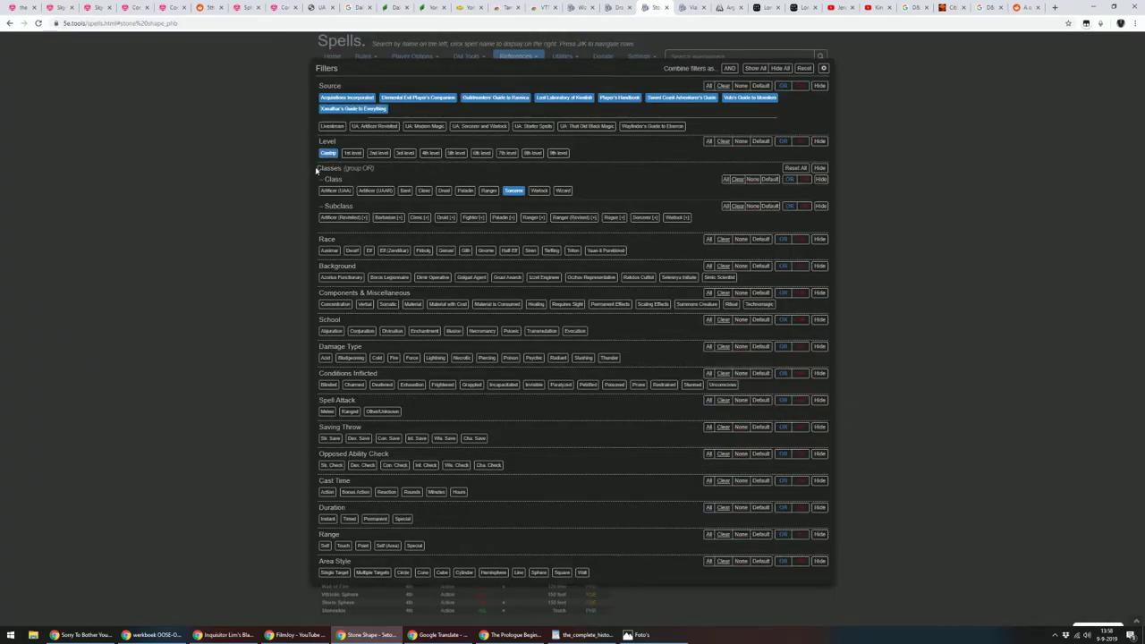
pyautogui.click(278, 189)
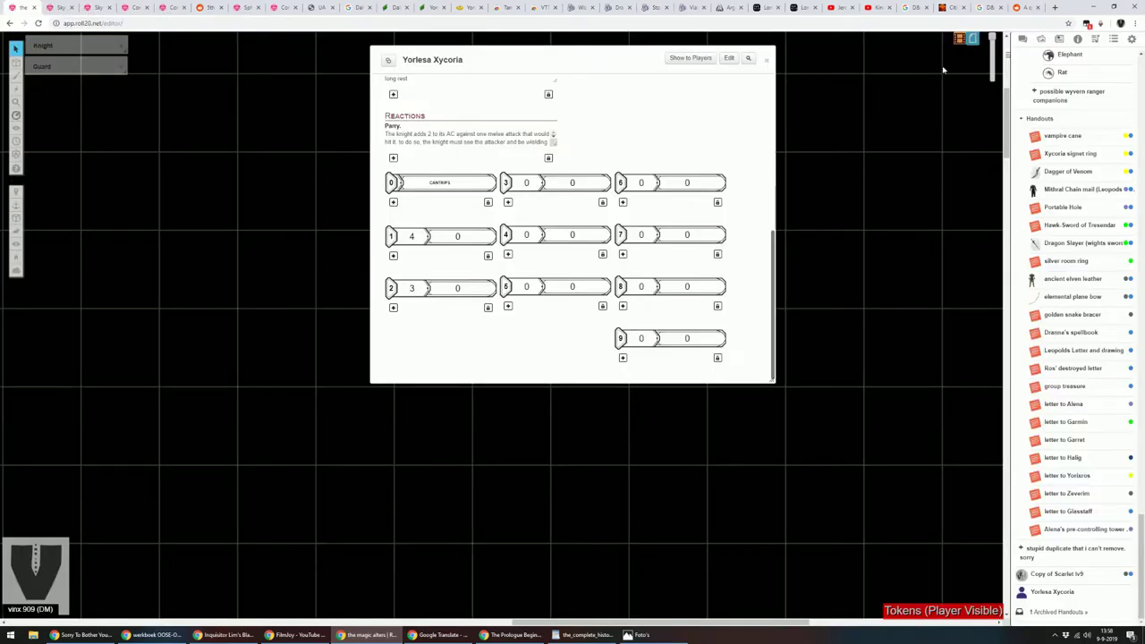
# - Back in Roll20, find the Message and Mending spells in the compendium and add them to the NPC's cantrips
pyautogui.click(1078, 39)
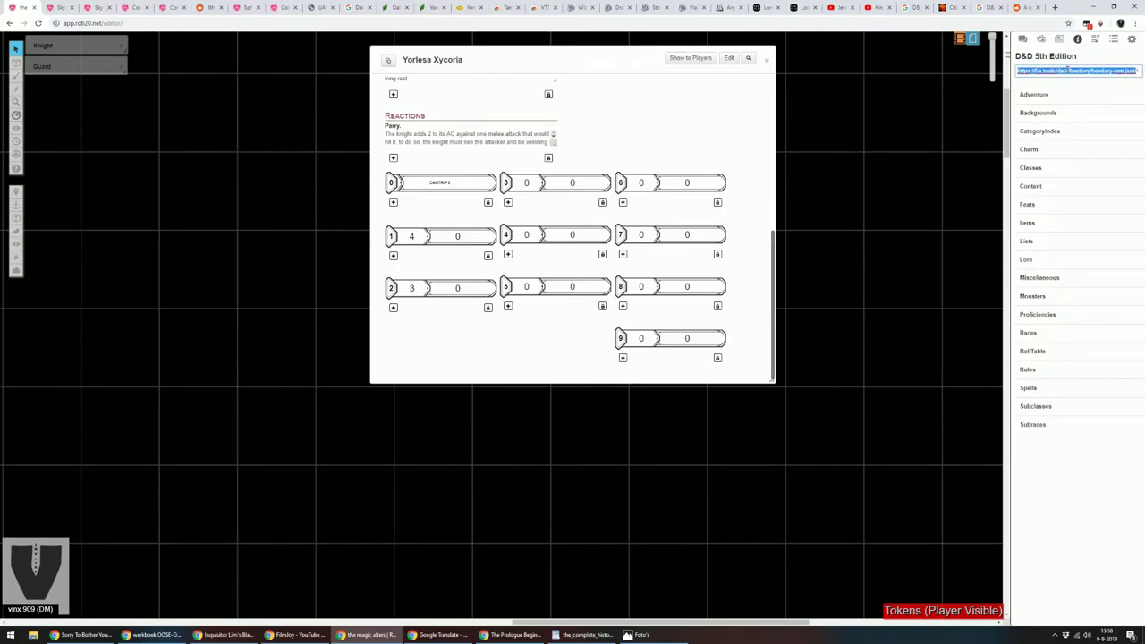
pyautogui.write('mes')
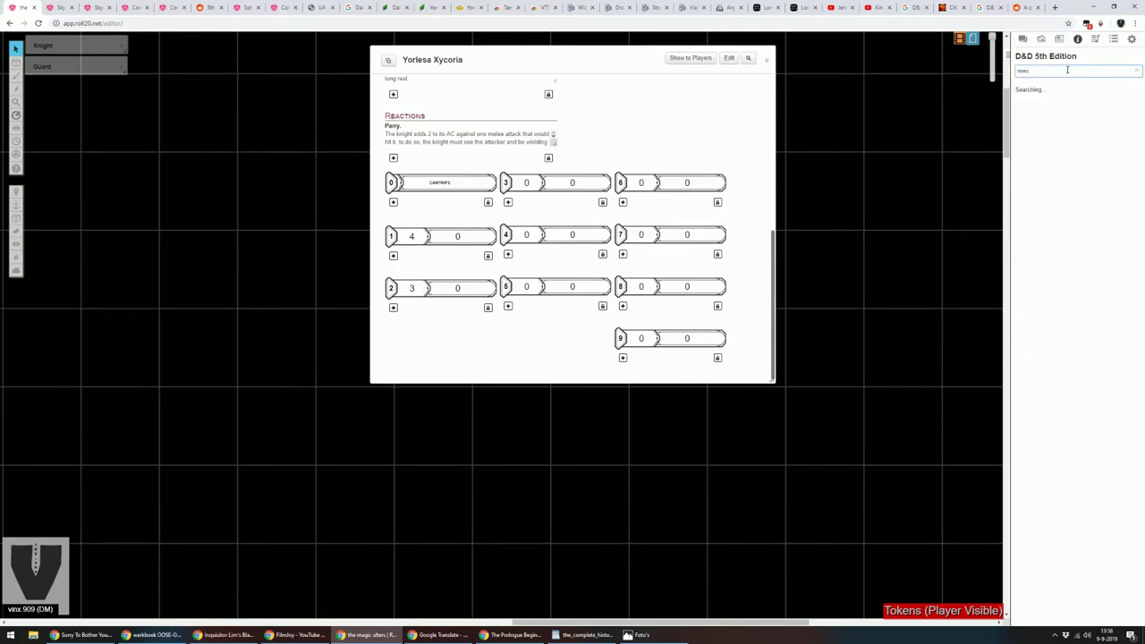
pyautogui.moveTo(1045, 132); pyautogui.dragTo(689, 210)
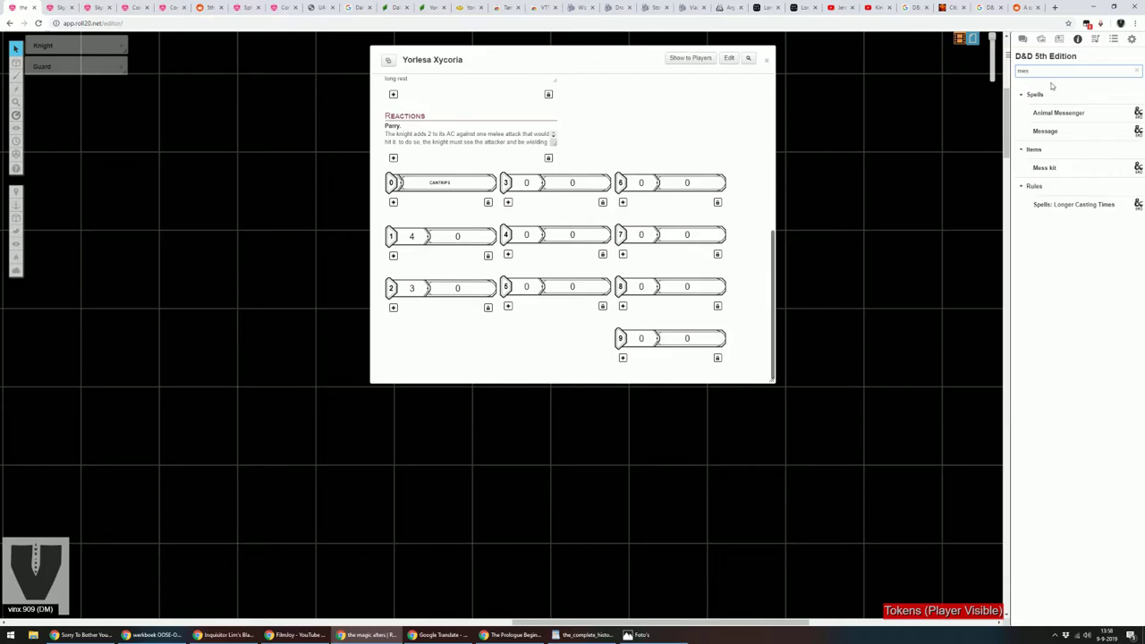
pyautogui.write('s')
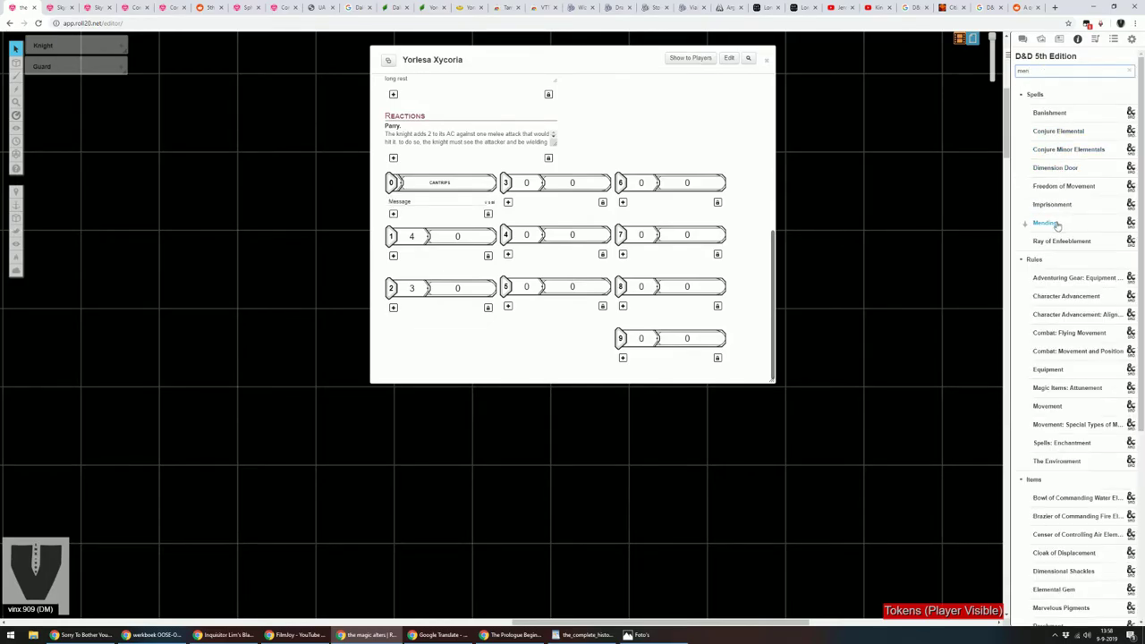
# - Switch to the 5e.tools spell list and view the Mage Hand and Green-Flame Blade cantrips
pyautogui.click(655, 7)
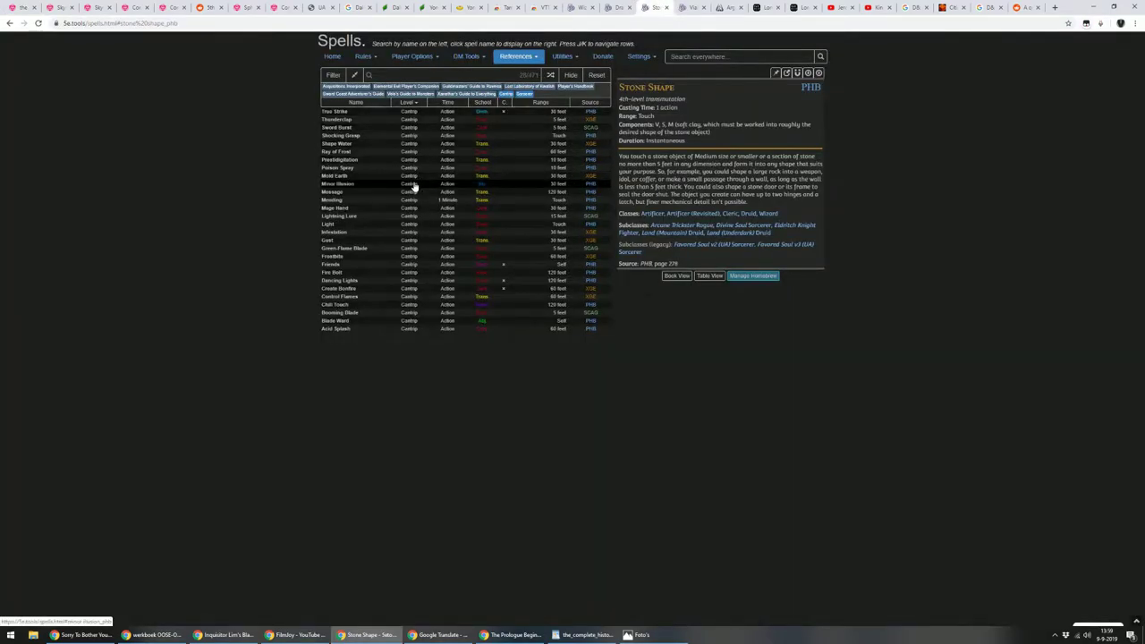
pyautogui.click(404, 210)
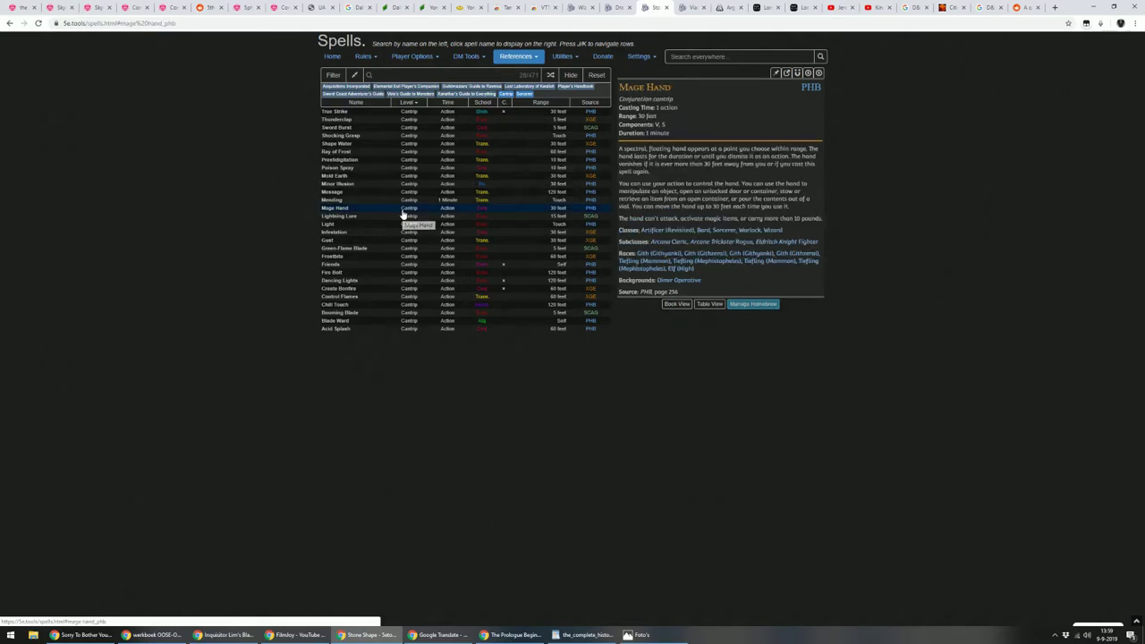
pyautogui.click(366, 249)
# - Return to Roll20 and search the compendium for the Green-Flame Blade spell using "green" and "flam"
pyautogui.click(25, 6)
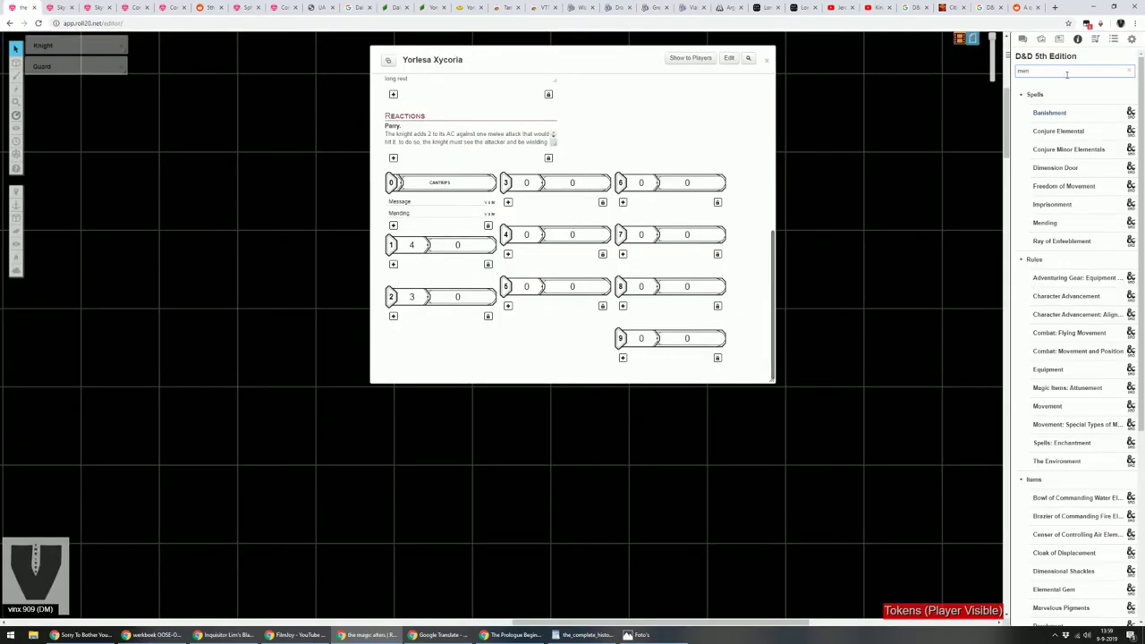
pyautogui.doubleClick(1055, 72)
pyautogui.write('green')
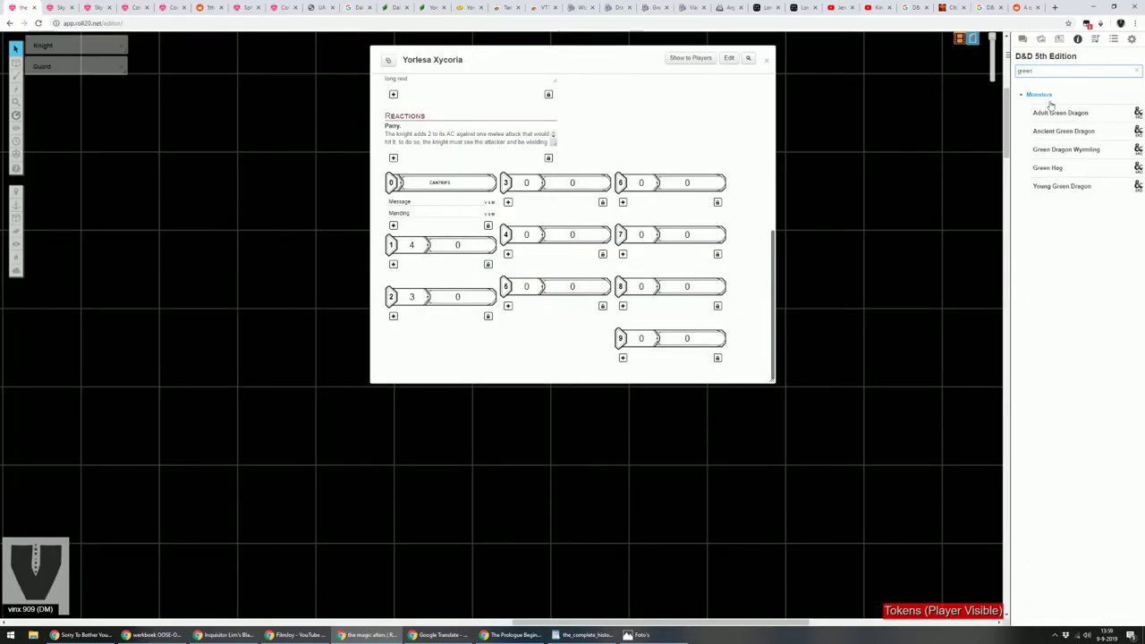
pyautogui.press('BackSpace')
pyautogui.press('BackSpace')
pyautogui.press('BackSpace')
pyautogui.press('BackSpace')
pyautogui.press('BackSpace')
pyautogui.write('flam')
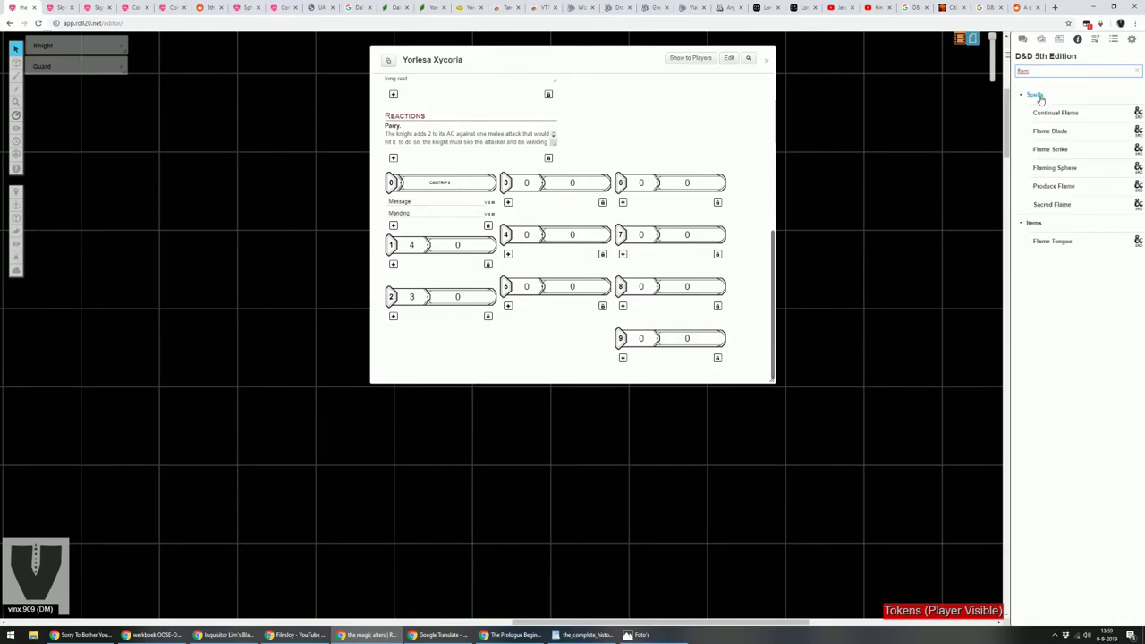
# - Open the temporary import from the journal, place its window beside the character sheet and choose Spells as the category
pyautogui.click(1059, 38)
pyautogui.scroll(-10, 1060, 81)
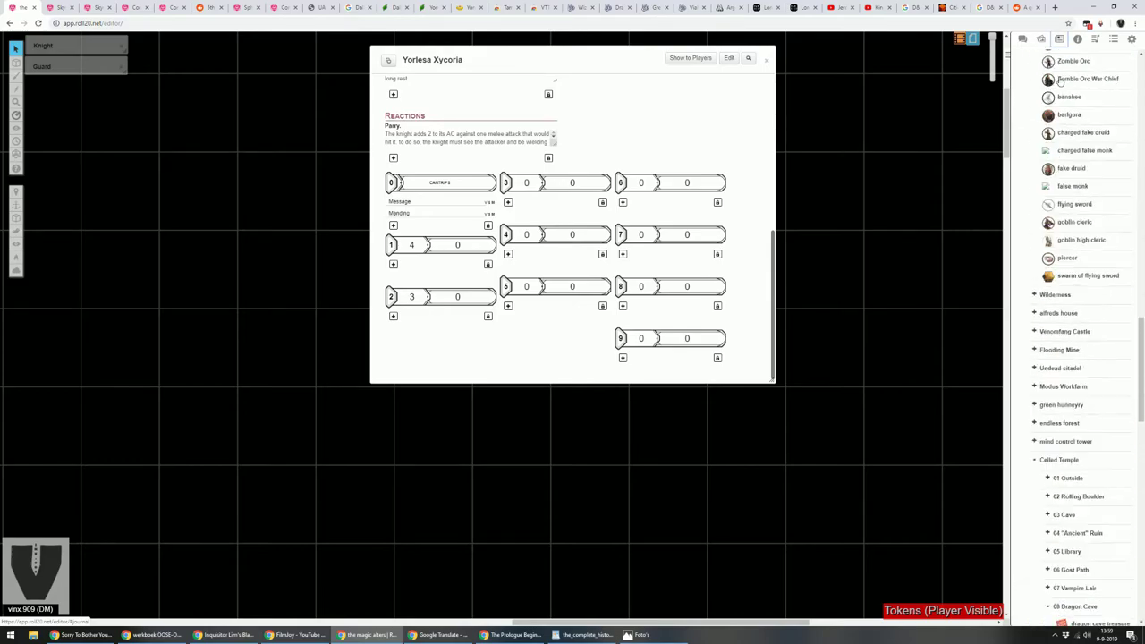
pyautogui.scroll(10, 1061, 81)
pyautogui.click(1076, 57)
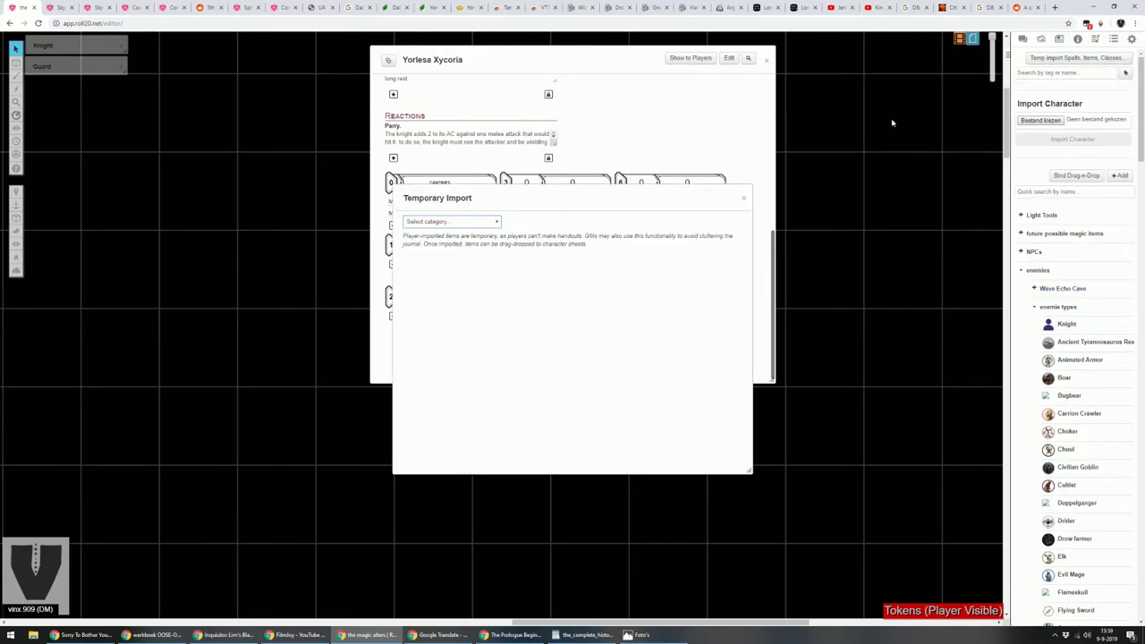
pyautogui.moveTo(484, 196); pyautogui.dragTo(869, 90)
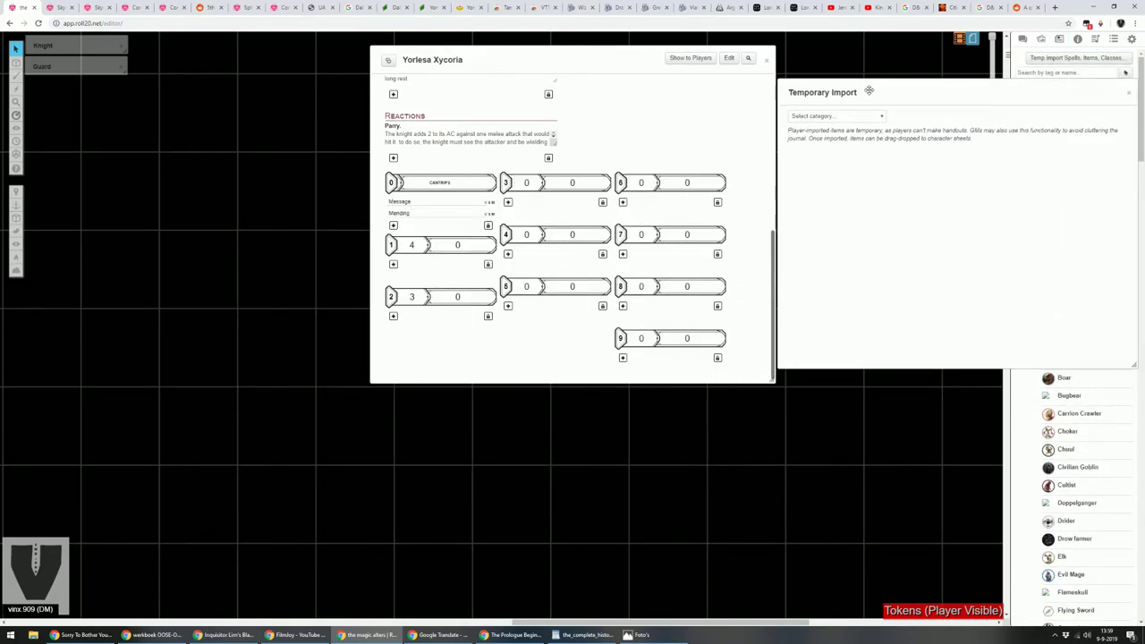
pyautogui.click(845, 115)
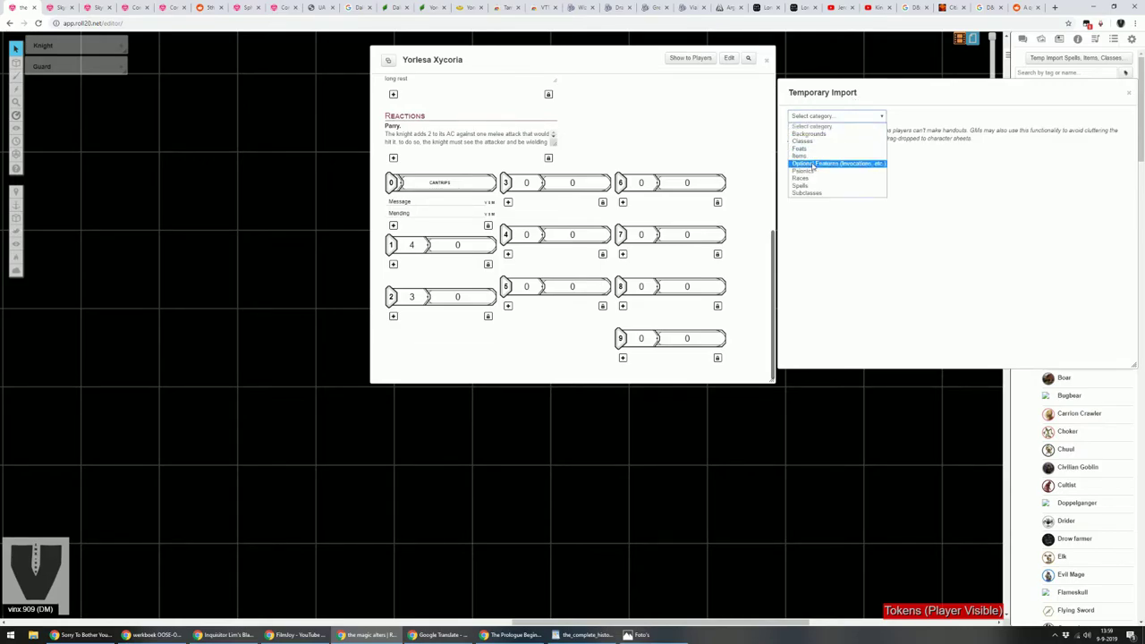
pyautogui.click(810, 185)
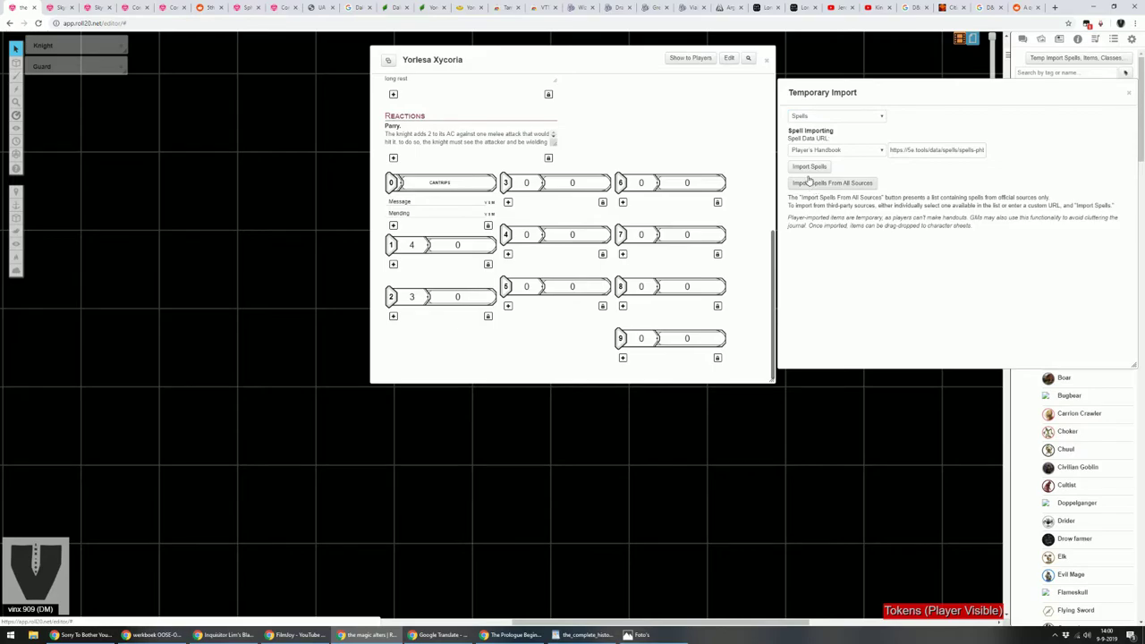
# - List the spells from all sources, filter them by "green" and import Green-Flame Blade
pyautogui.click(809, 181)
pyautogui.click(398, 228)
pyautogui.write('green')
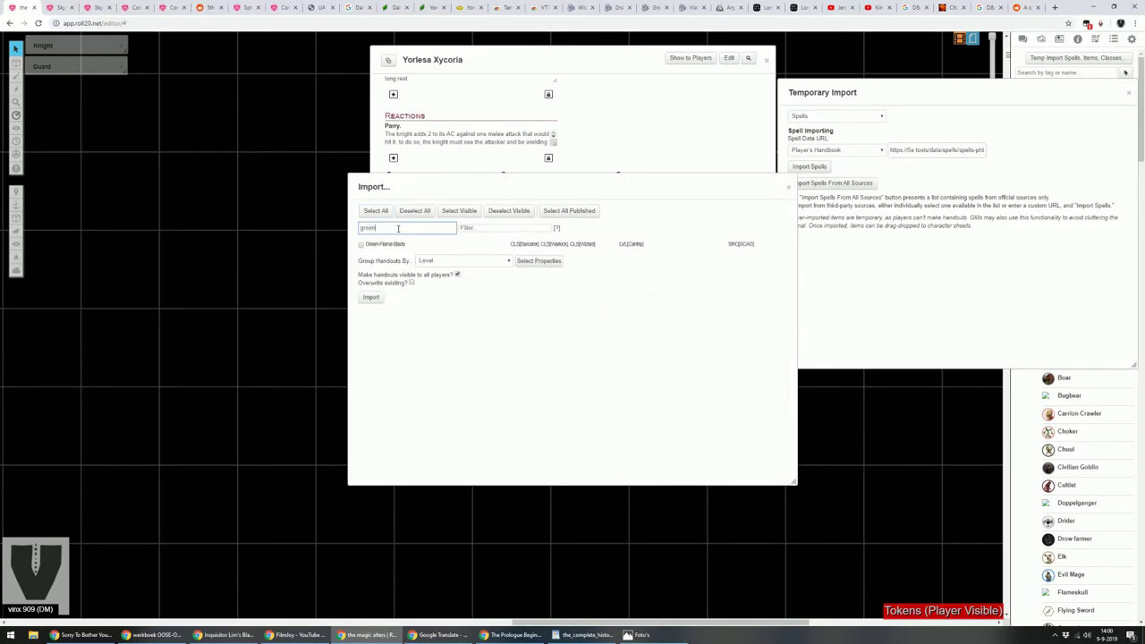
pyautogui.click(362, 245)
pyautogui.click(370, 297)
pyautogui.click(544, 344)
# - Try to add the imported Green-Flame Blade spell to the NPC's character sheet
pyautogui.moveTo(830, 222); pyautogui.dragTo(540, 304)
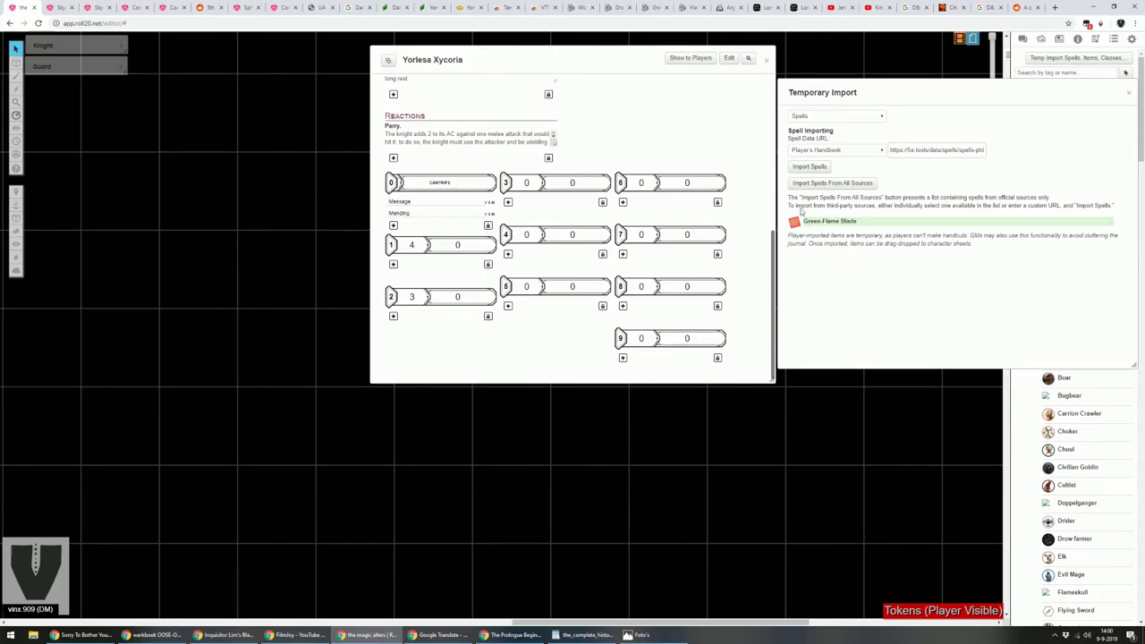
pyautogui.scroll(2, 578, 283)
pyautogui.scroll(-3, 578, 284)
pyautogui.moveTo(823, 221); pyautogui.dragTo(578, 91)
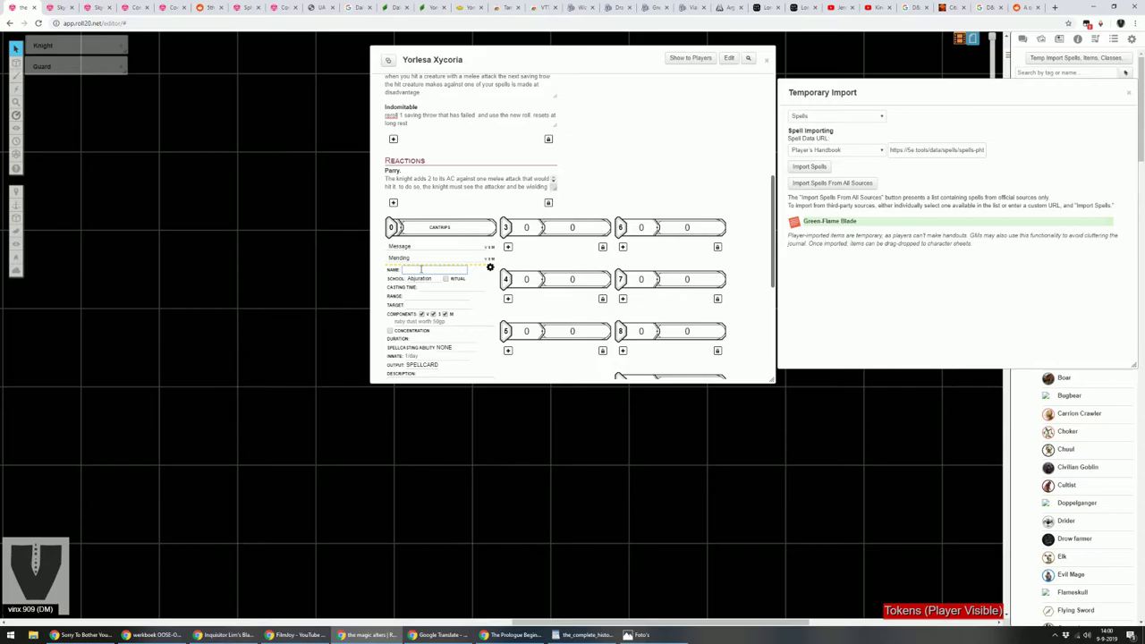
# - Add a custom cantrip named "Yellow-flame blade" with the Evocation school and a casting time of 1 action
pyautogui.write('Yellow-flame blade')
pyautogui.click(424, 279)
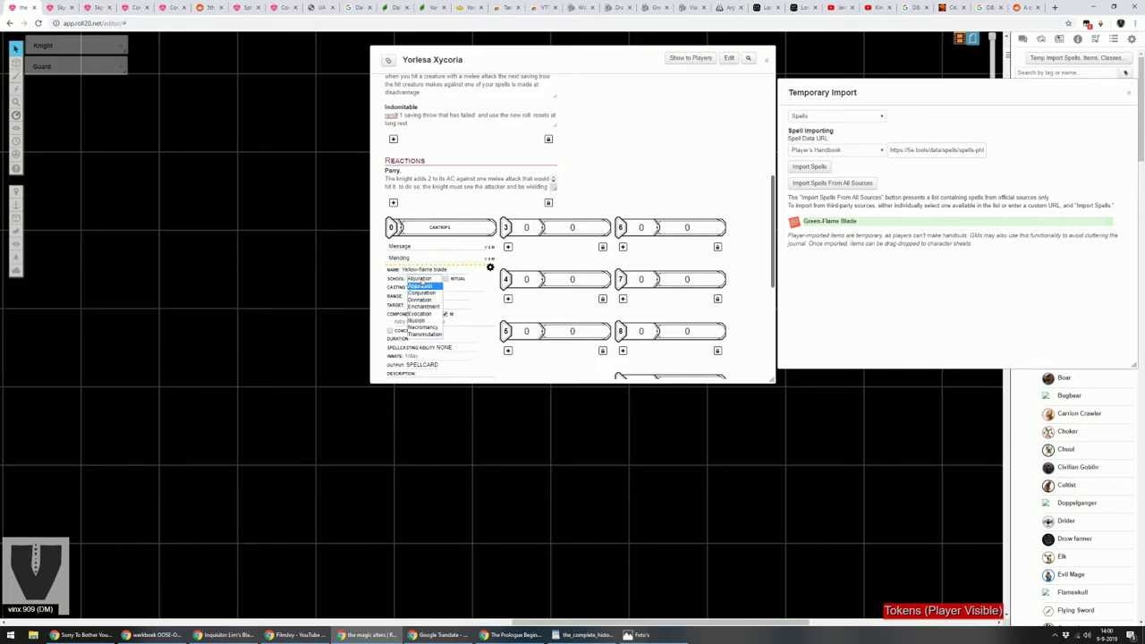
pyautogui.click(420, 309)
pyautogui.click(426, 291)
pyautogui.write('1')
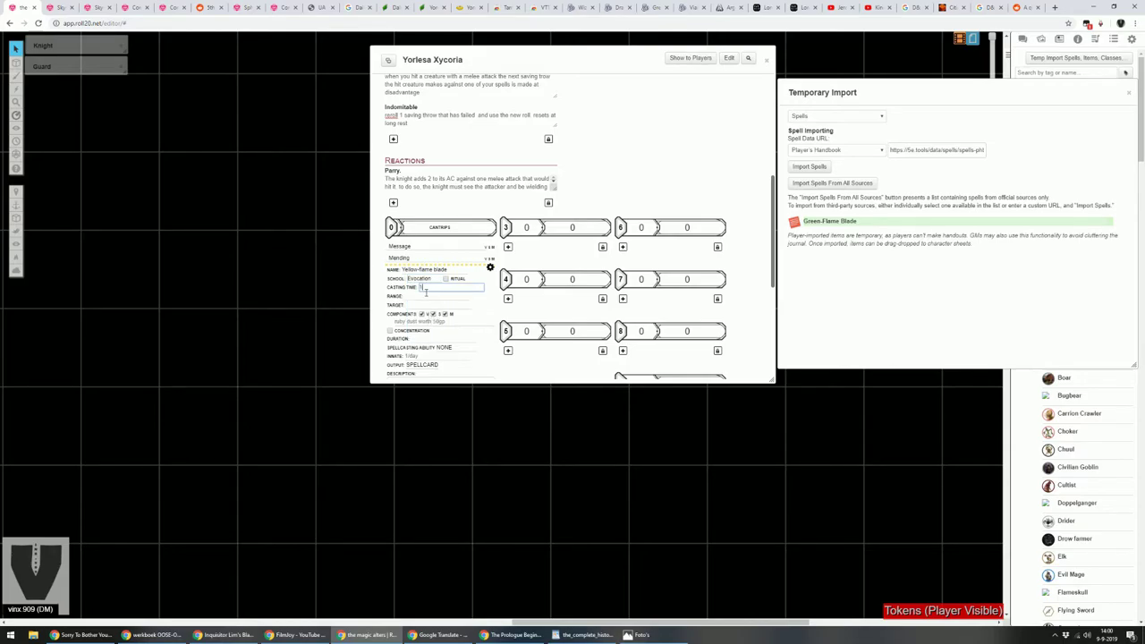
pyautogui.write(' action')
pyautogui.press('Tab')
# - Set the cantrip's spellcasting ability to Strength, its range to 5ft and its target to "one target in range and a target"
pyautogui.scroll(-1, 427, 294)
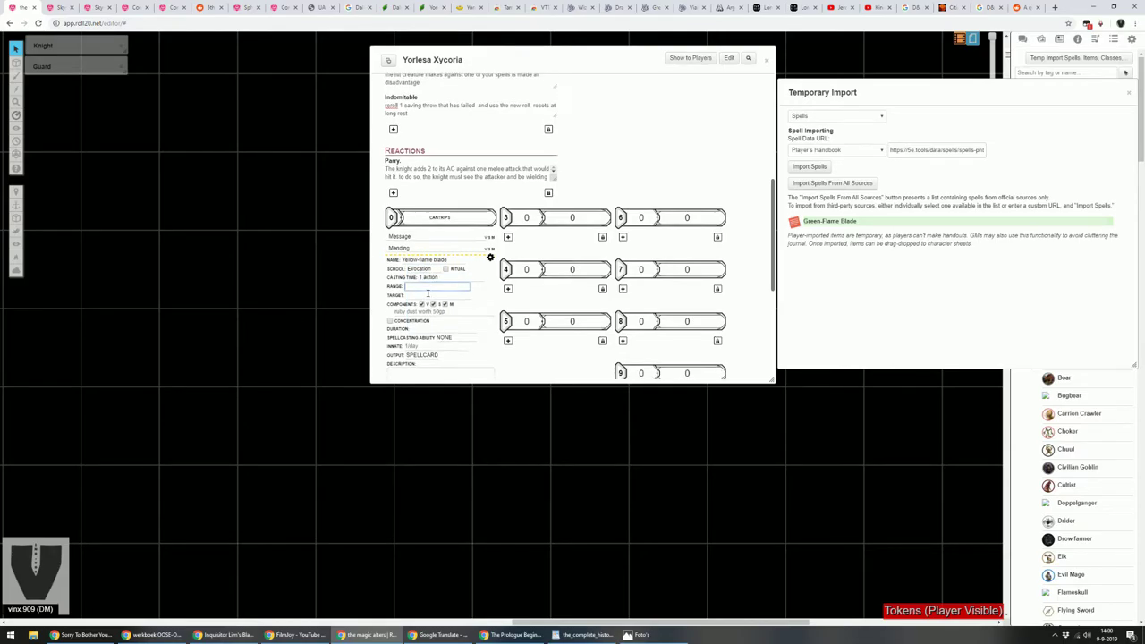
pyautogui.scroll(-1, 427, 294)
pyautogui.click(445, 303)
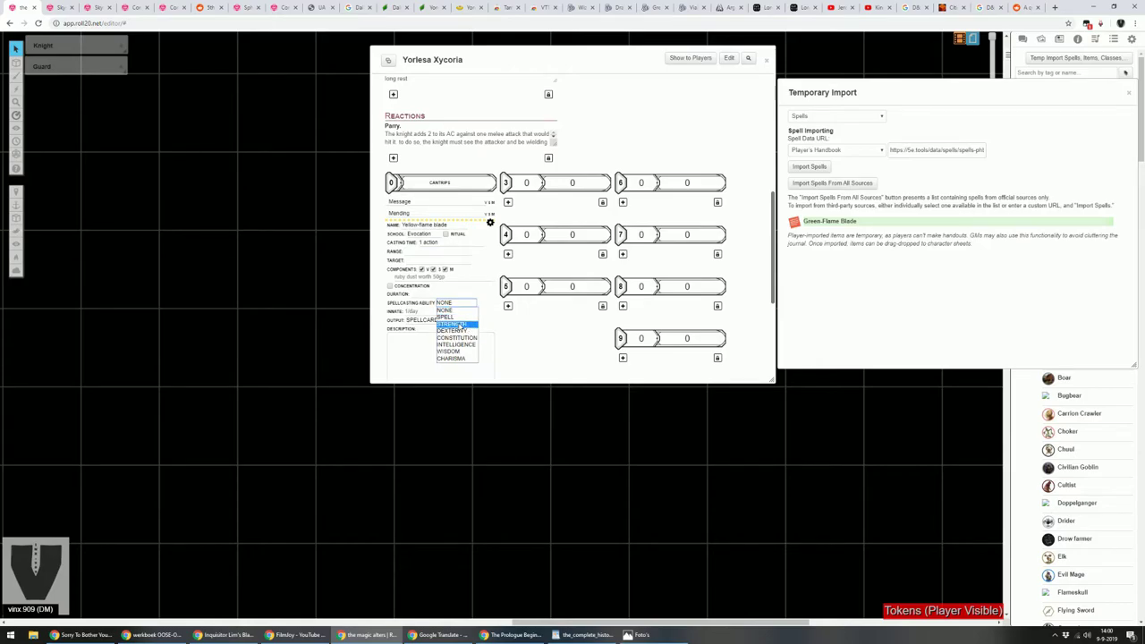
pyautogui.click(462, 324)
pyautogui.click(419, 250)
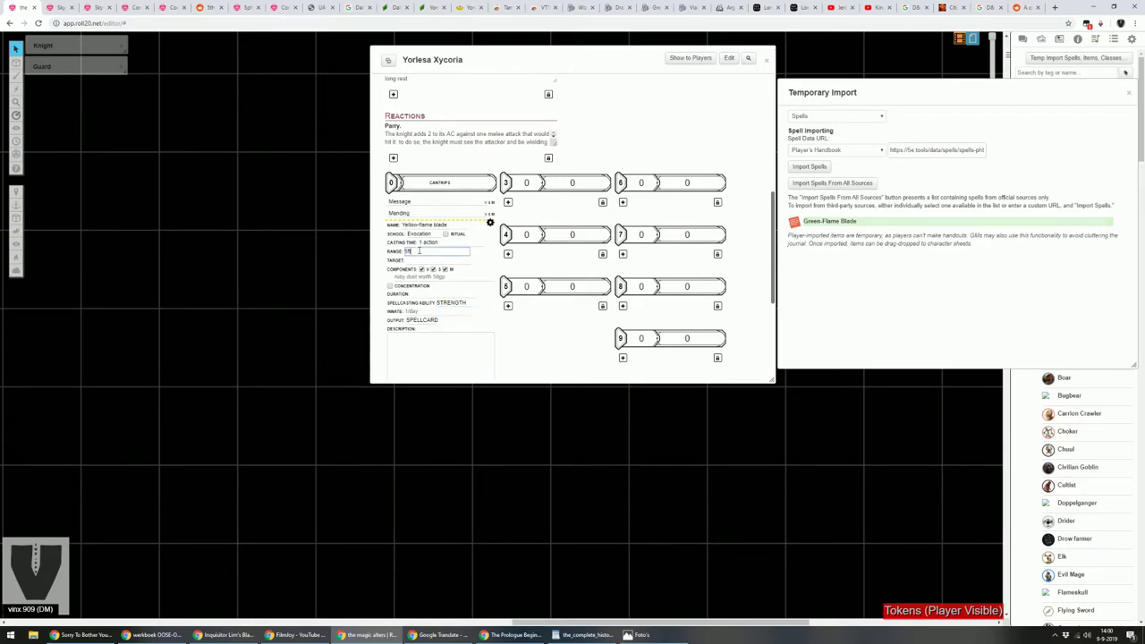
pyautogui.write('5ft')
pyautogui.press('Tab')
pyautogui.write('one ta')
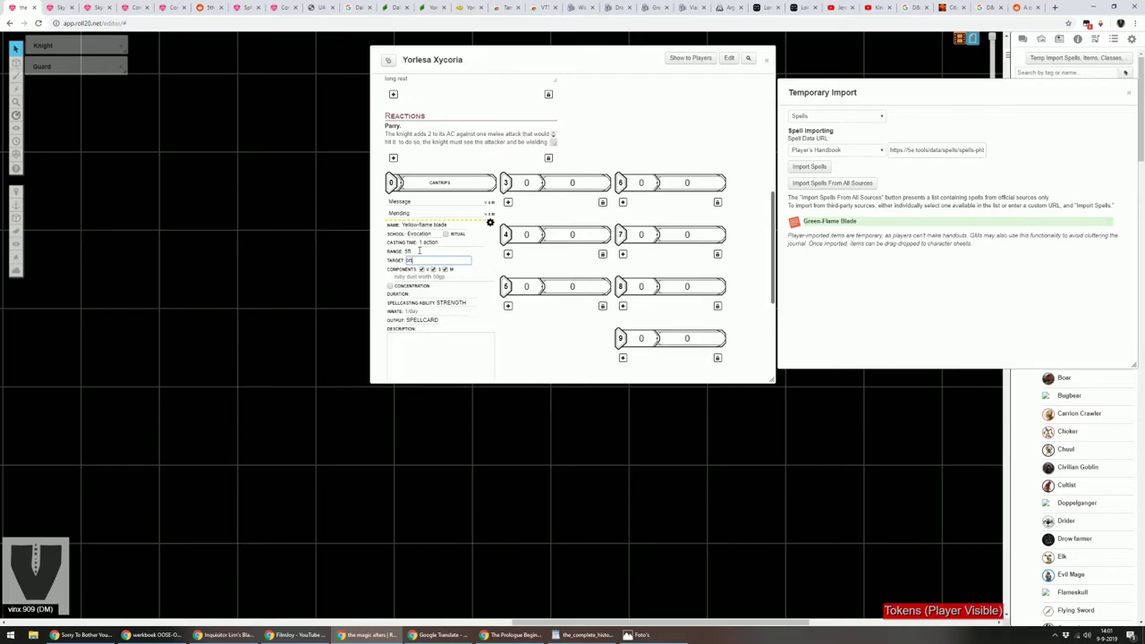
pyautogui.write('rget in arange and a target')
# - Set the Yellow-flame blade's output to Attack with a Melee spell attack
pyautogui.click(431, 321)
pyautogui.click(425, 336)
pyautogui.click(429, 330)
pyautogui.click(433, 345)
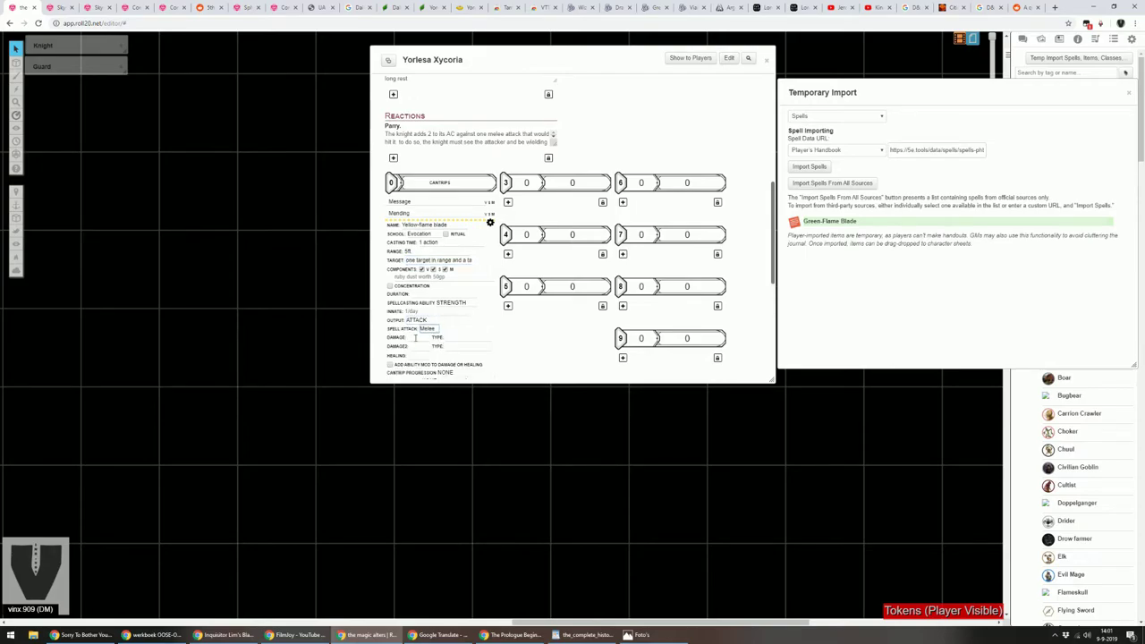
# - Copy the Green-Flame Blade rules text from 5e.tools into the Yellow-flame blade's description in Roll20
pyautogui.click(654, 7)
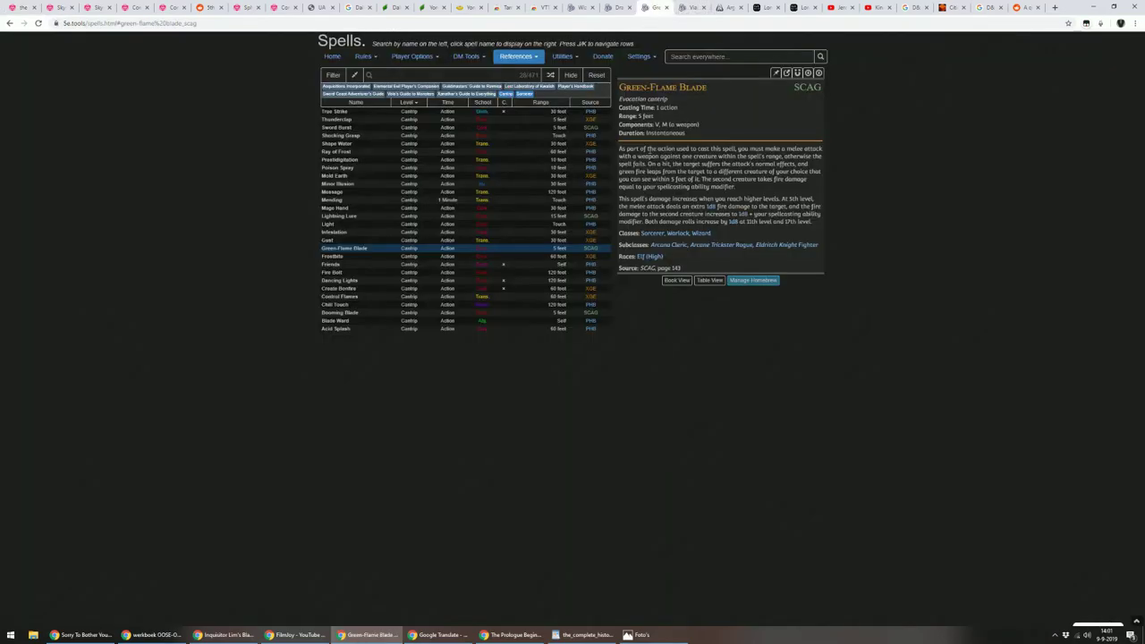
pyautogui.moveTo(619, 148); pyautogui.dragTo(814, 223)
pyautogui.hotkey('ctrl', 'c')
pyautogui.click(22, 7)
pyautogui.scroll(-3, 401, 297)
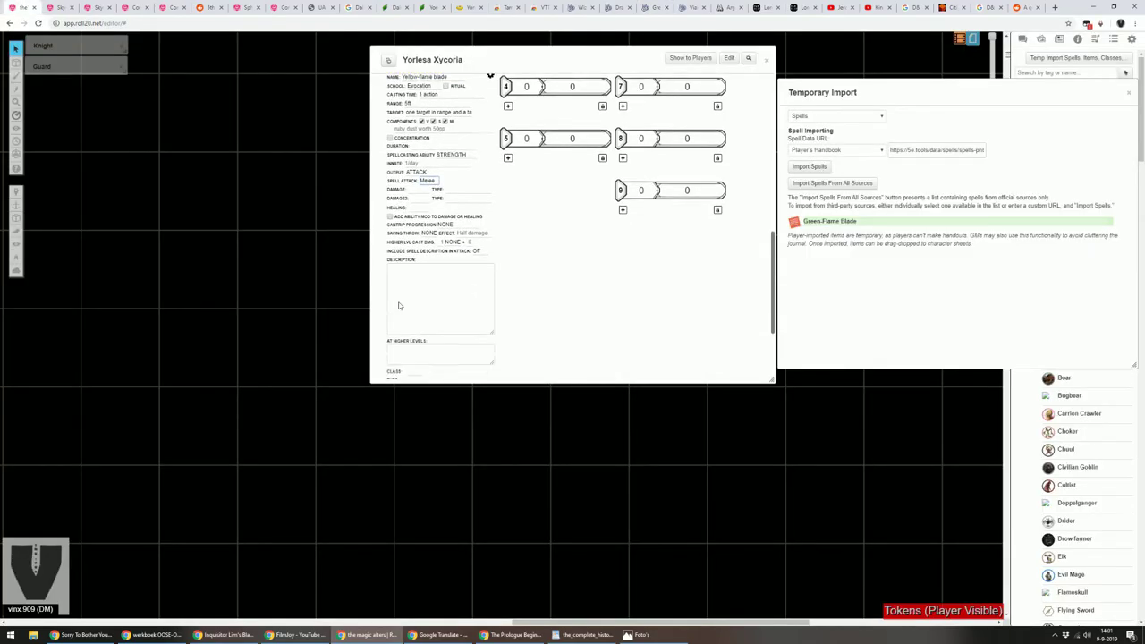
pyautogui.click(430, 274)
pyautogui.hotkey('ctrl', 'v')
# - Set the cantrip's second damage type to fire, its spell attack to None and its spellcasting ability to Charisma
pyautogui.scroll(3, 448, 276)
pyautogui.scroll(1, 447, 273)
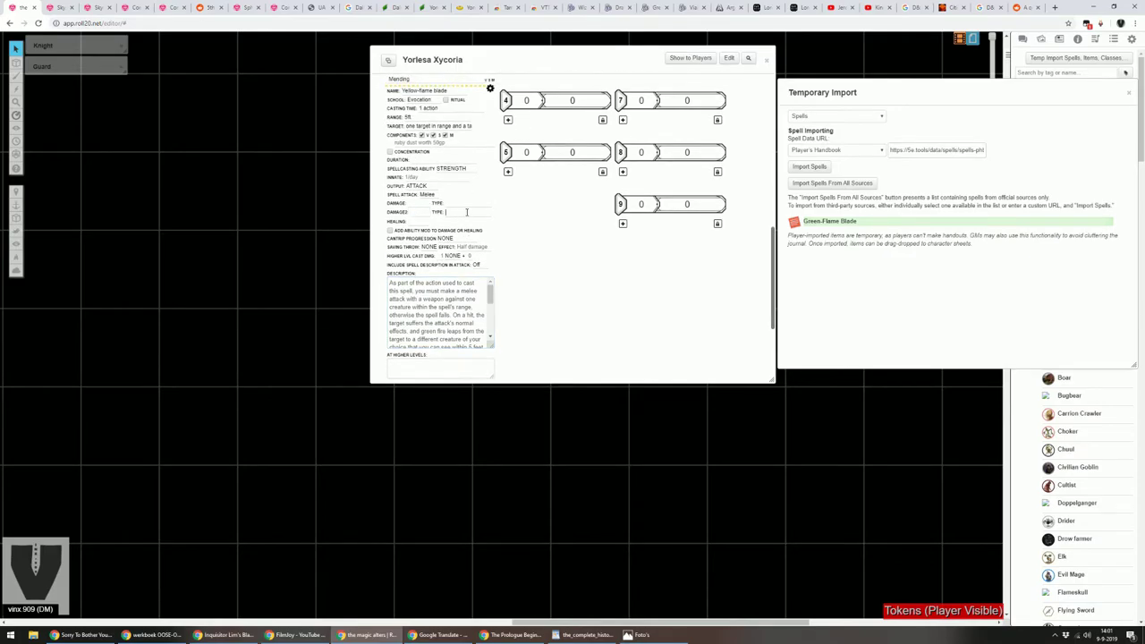
pyautogui.click(467, 212)
pyautogui.write('fire')
pyautogui.click(428, 195)
pyautogui.click(429, 202)
pyautogui.click(460, 168)
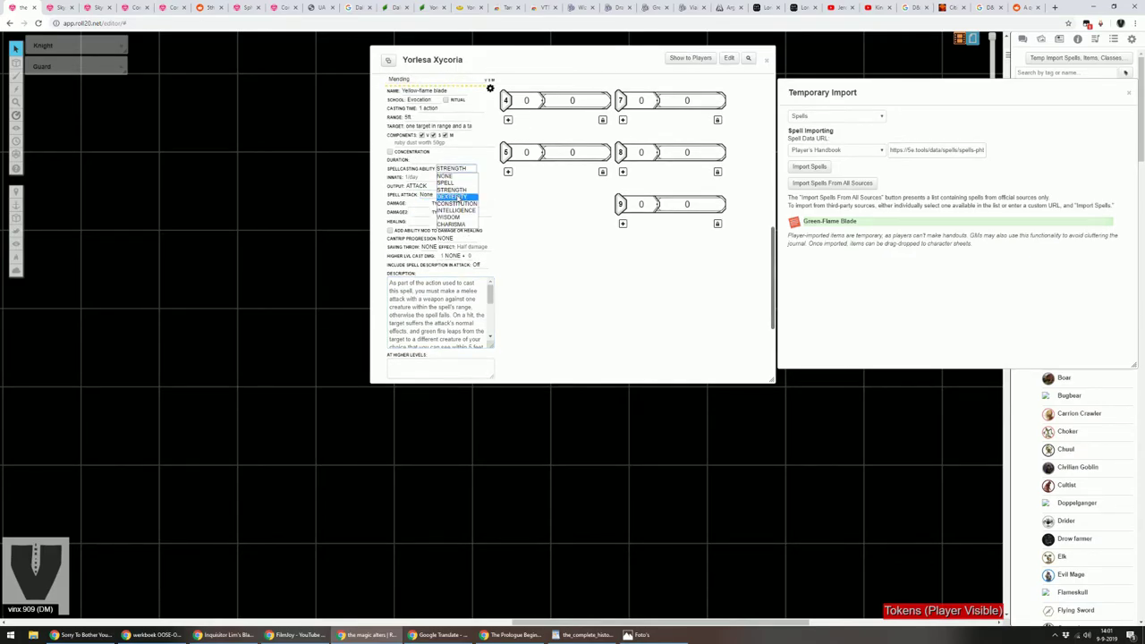
pyautogui.click(452, 224)
# - Label the cantrip's two damage types "fire (on first target)" and "fire (on second target)"
pyautogui.click(455, 204)
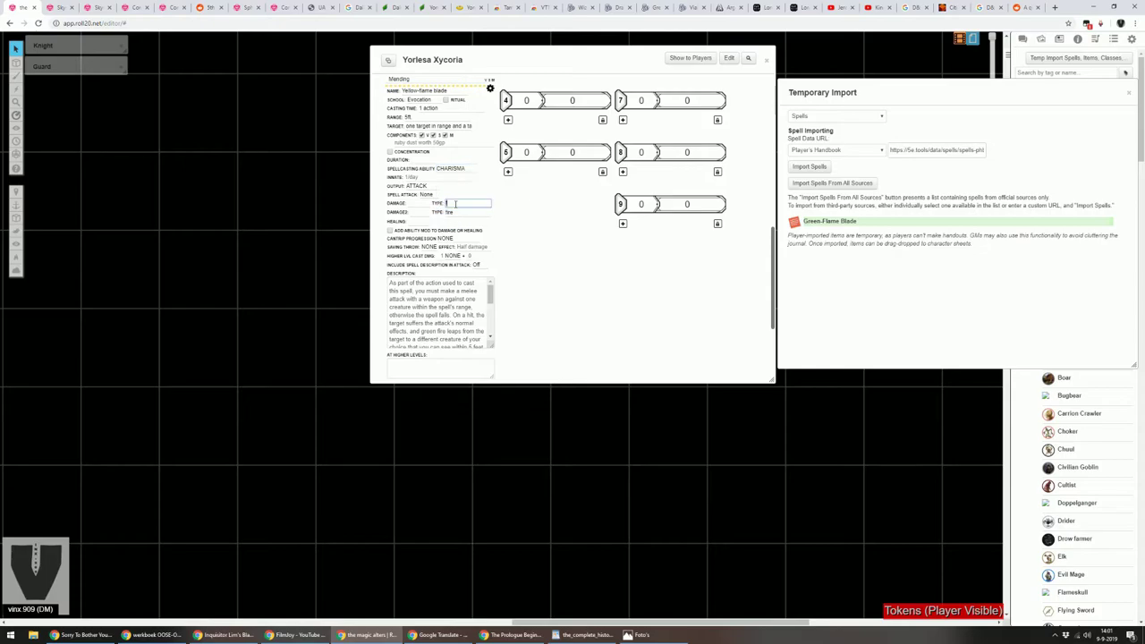
pyautogui.write('fire')
pyautogui.write(' (on hit)')
pyautogui.write('rget)')
pyautogui.click(476, 213)
pyautogui.write('fire (on second target)')
pyautogui.click(509, 223)
# - Set the cantrip's damage to 0d8 for the first target and 0d8+3 for the second target
pyautogui.click(421, 203)
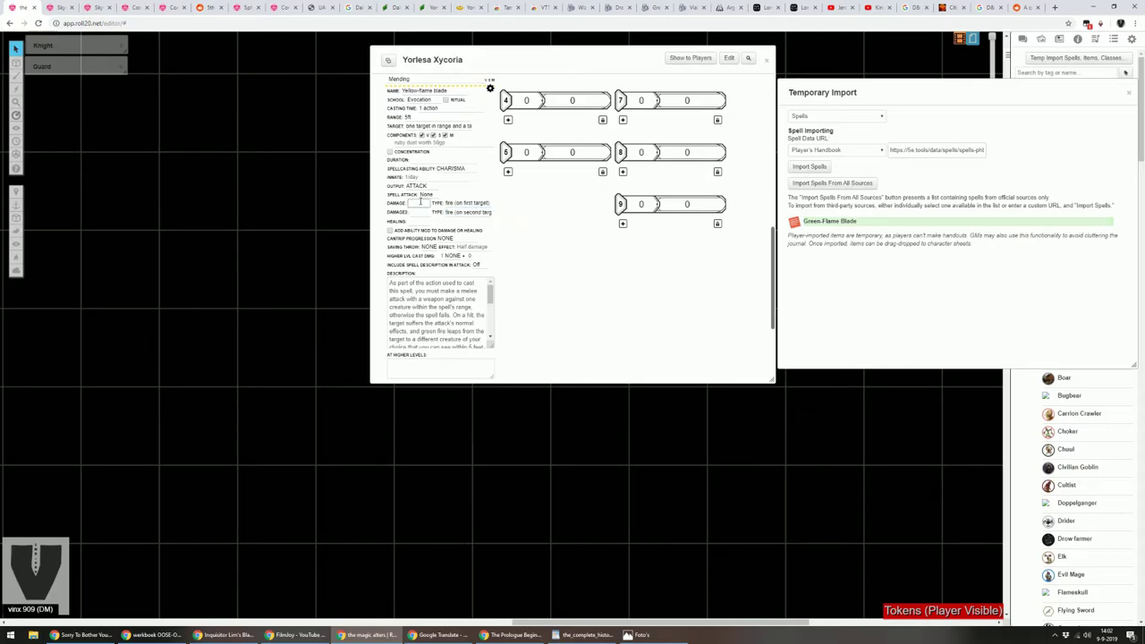
pyautogui.scroll(7, 420, 203)
pyautogui.scroll(-6, 447, 242)
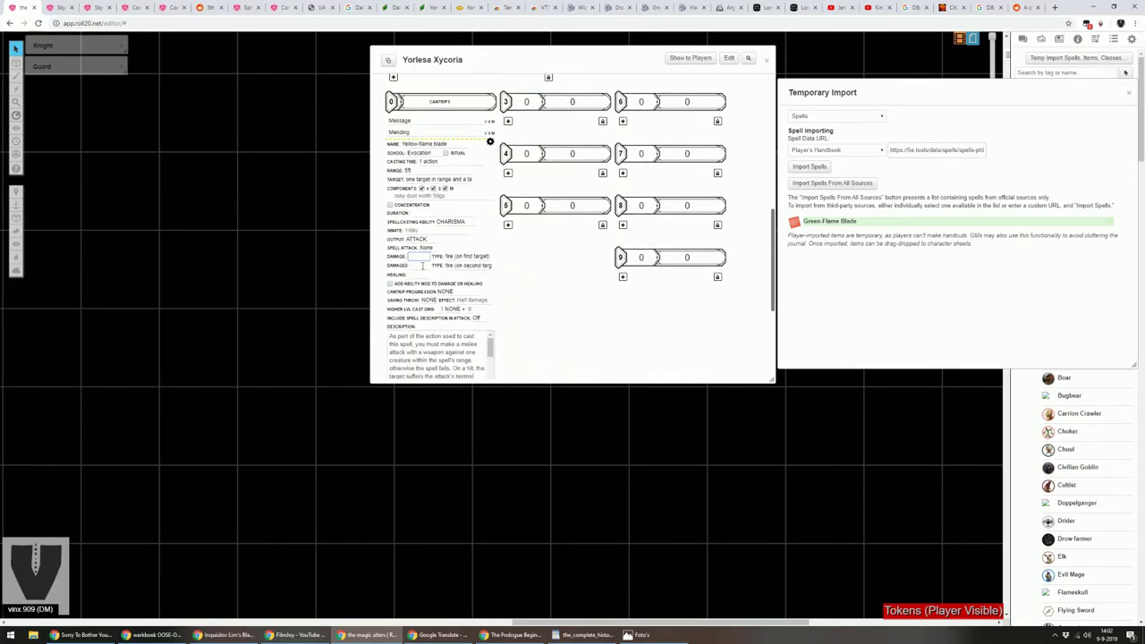
pyautogui.click(424, 266)
pyautogui.scroll(-1, 492, 286)
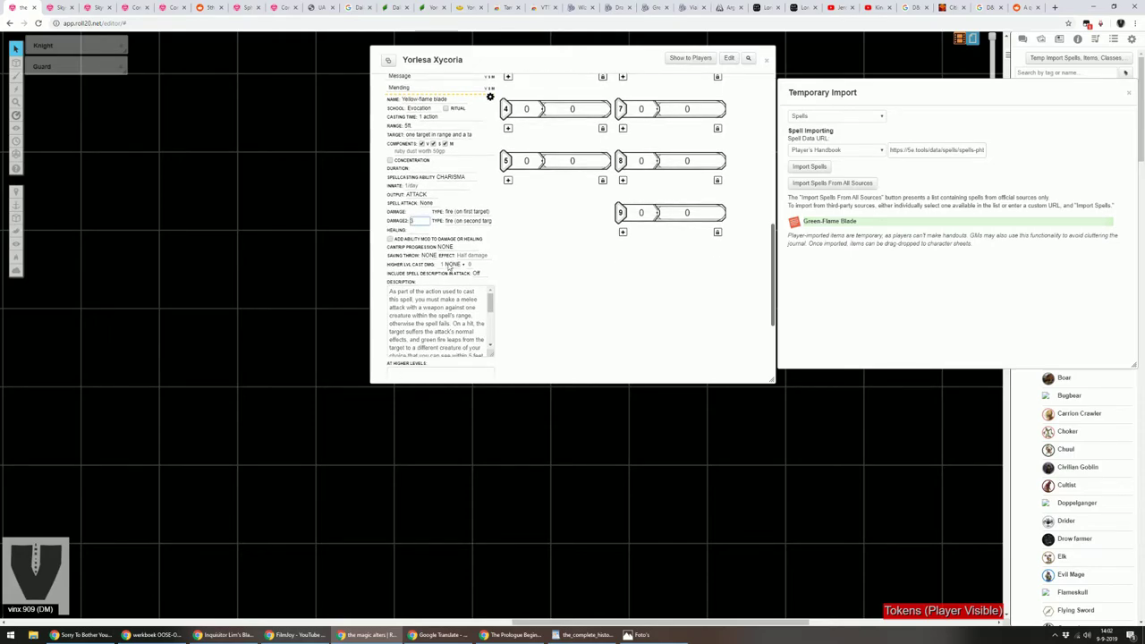
pyautogui.write('2d8+3')
pyautogui.click(423, 211)
pyautogui.scroll(10, 423, 211)
pyautogui.scroll(-8, 416, 202)
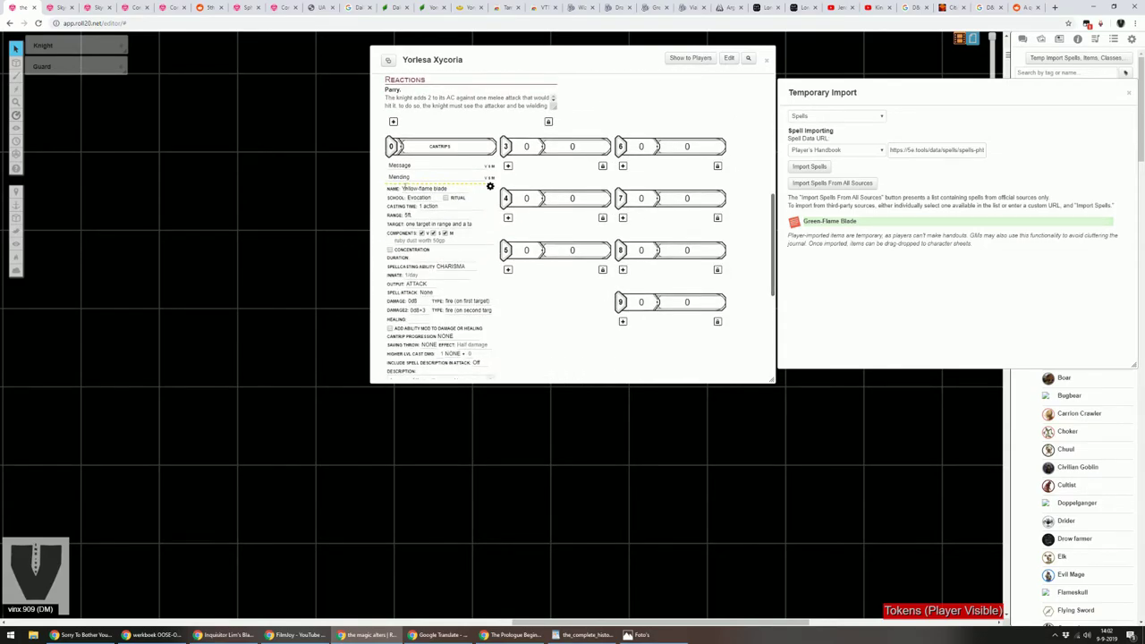
# - Roll the Yellow-flame blade cantrip and the longsword attack, and check their output in the chat
pyautogui.scroll(-3, 412, 326)
pyautogui.click(1022, 40)
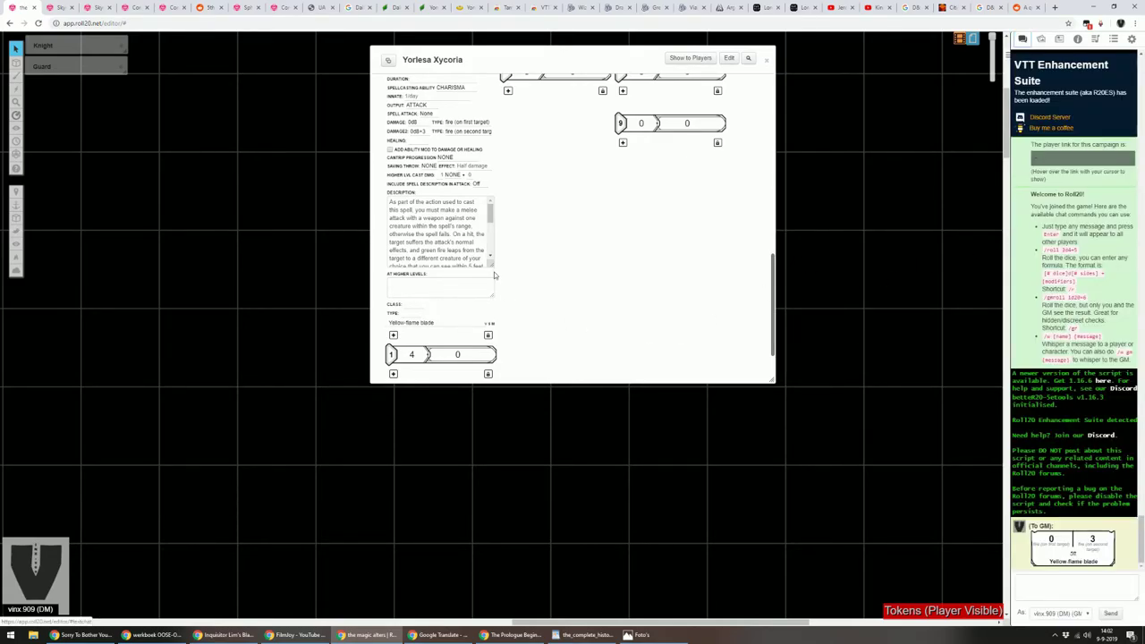
pyautogui.scroll(1, 543, 256)
pyautogui.scroll(15, 543, 256)
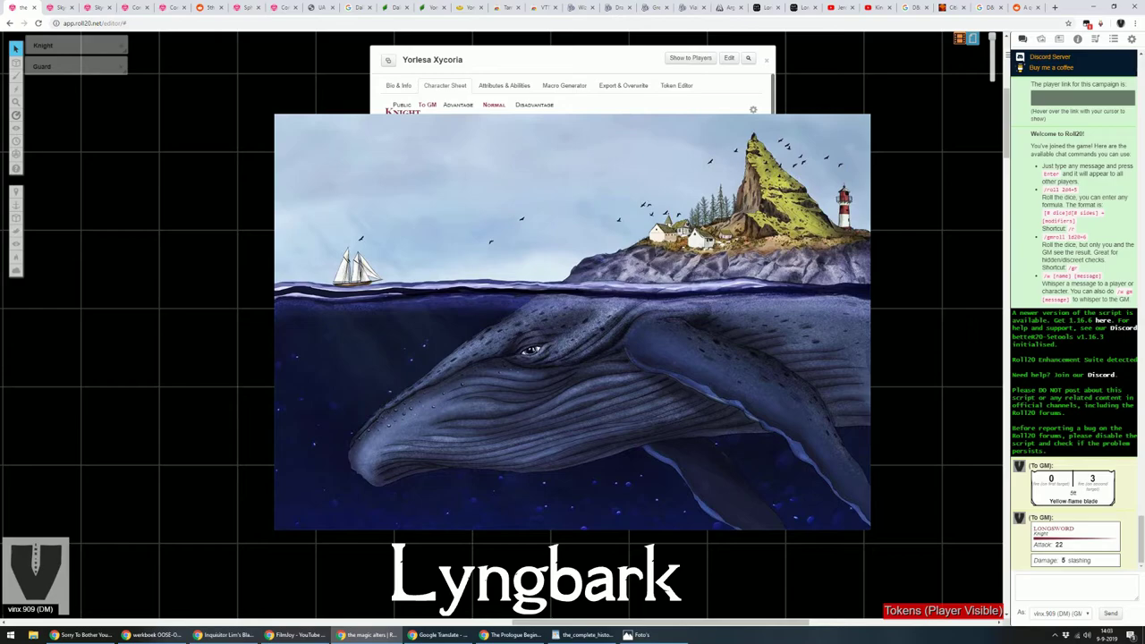
pyautogui.scroll(-10, 492, 103)
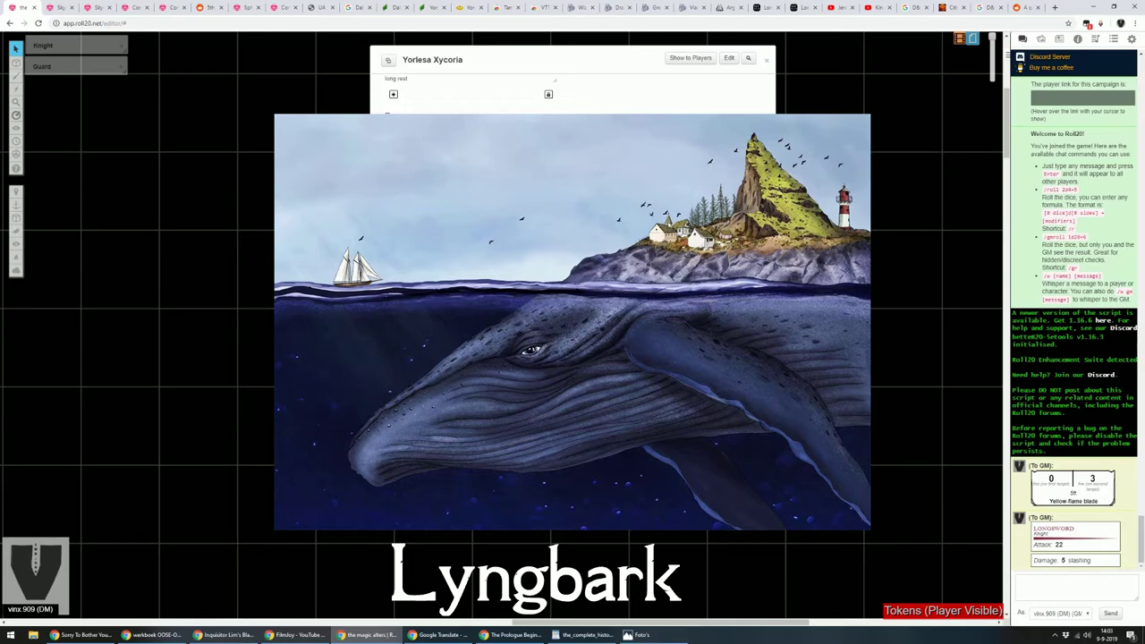
# - Switch to the 5e.tools spell list, filter it to 1st and 2nd level instead of cantrips, and sort it by school
pyautogui.click(660, 7)
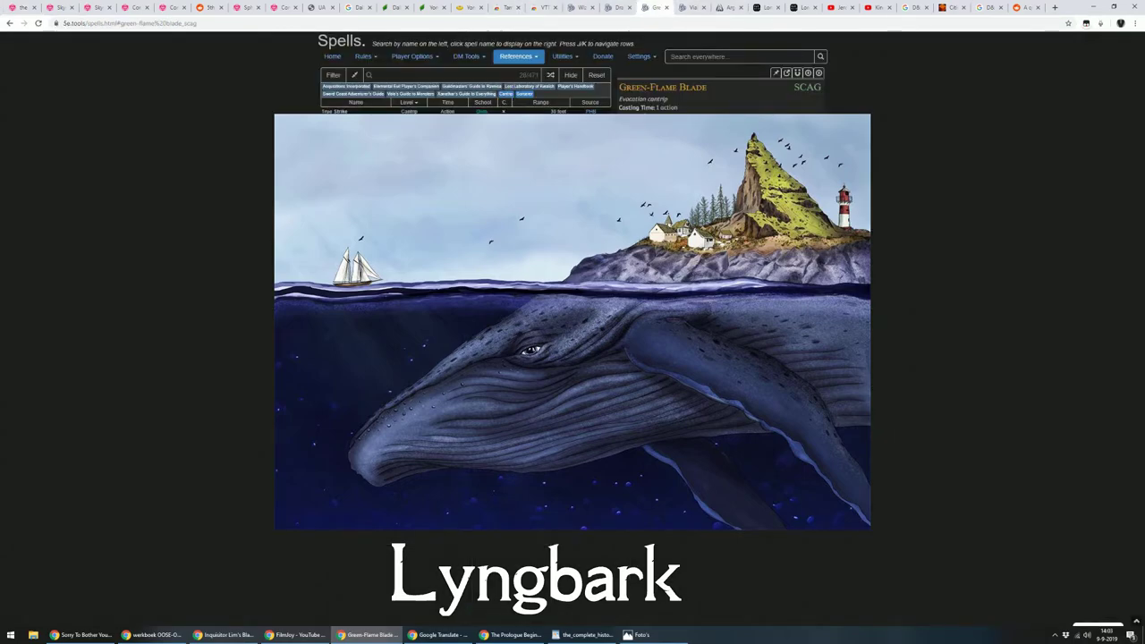
pyautogui.click(507, 93)
pyautogui.click(333, 75)
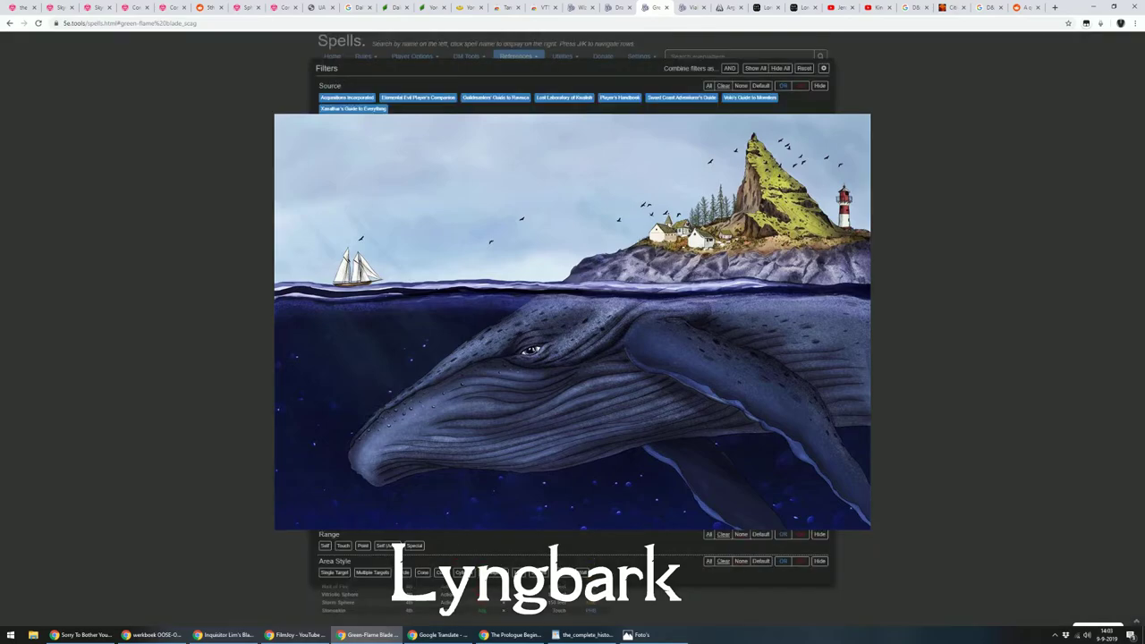
pyautogui.click(266, 175)
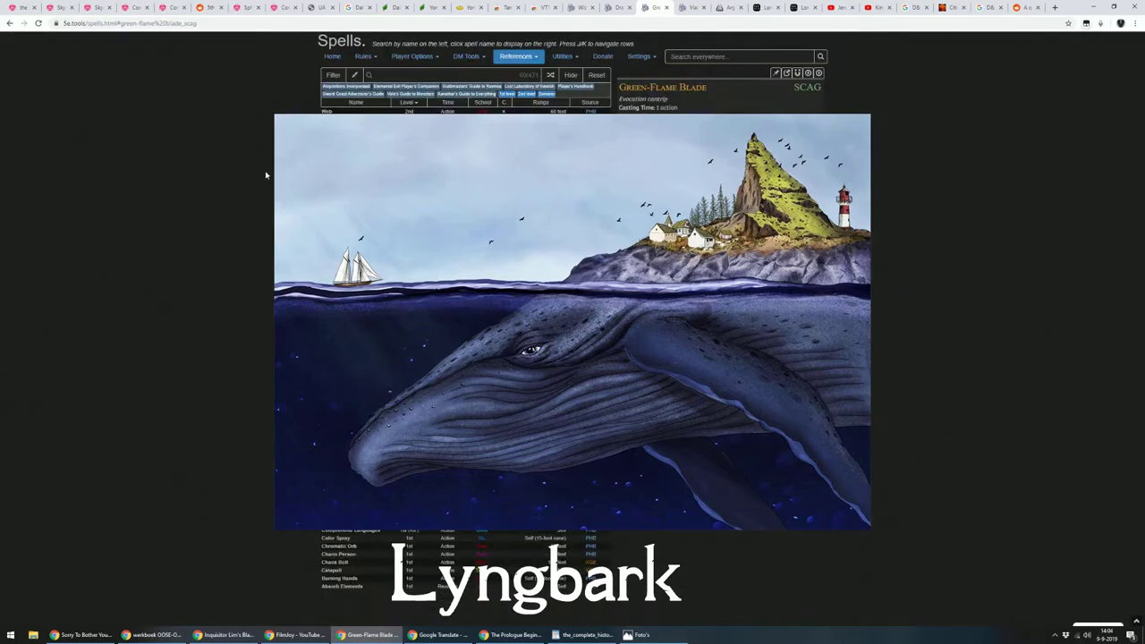
pyautogui.click(488, 103)
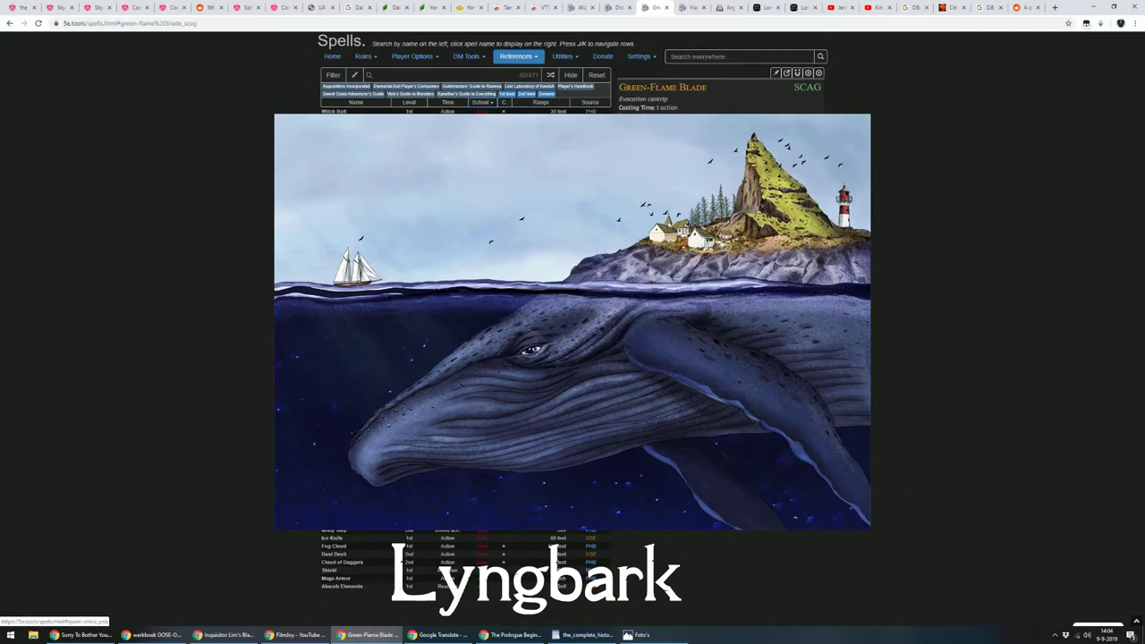
# - View the Shield, Cloud of Daggers and Hold Person spells
pyautogui.click(494, 571)
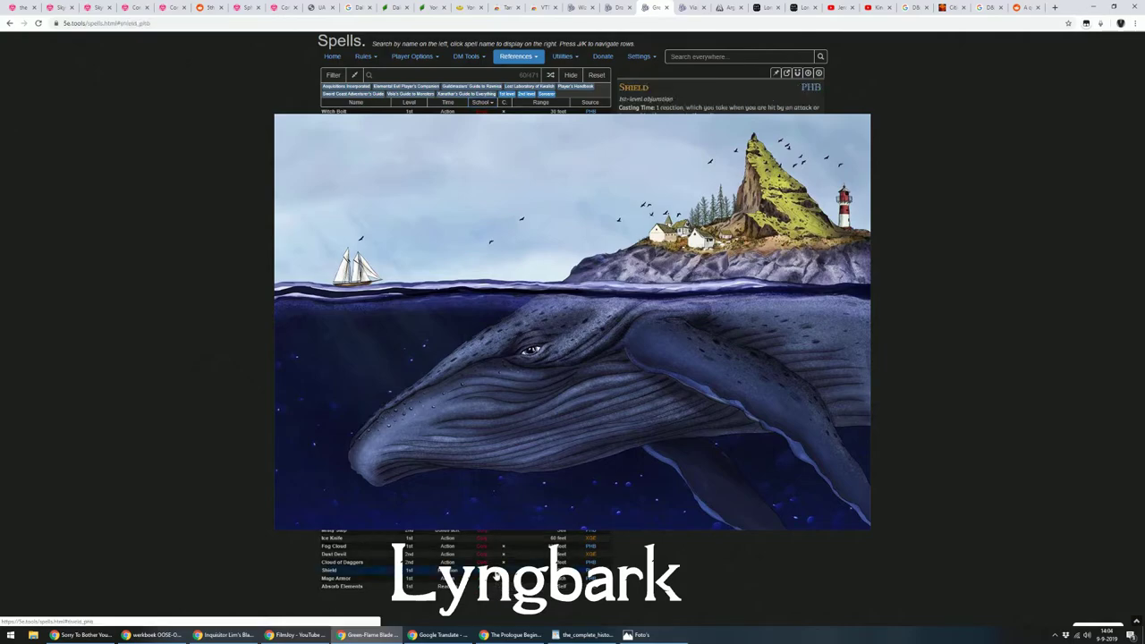
pyautogui.click(495, 563)
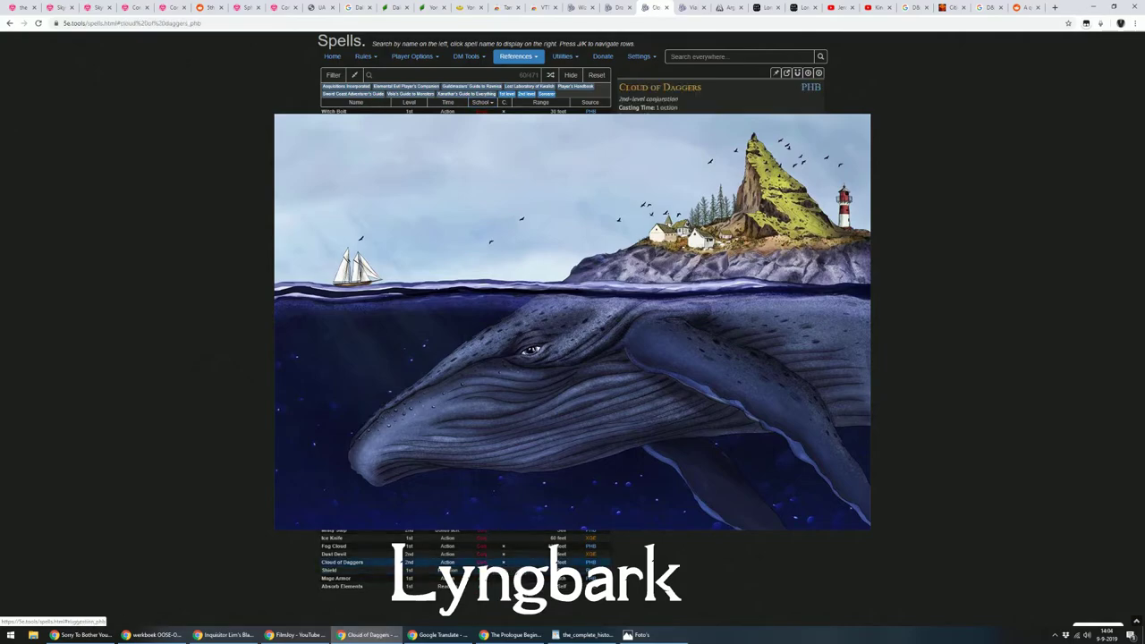
pyautogui.click(494, 442)
pyautogui.click(494, 458)
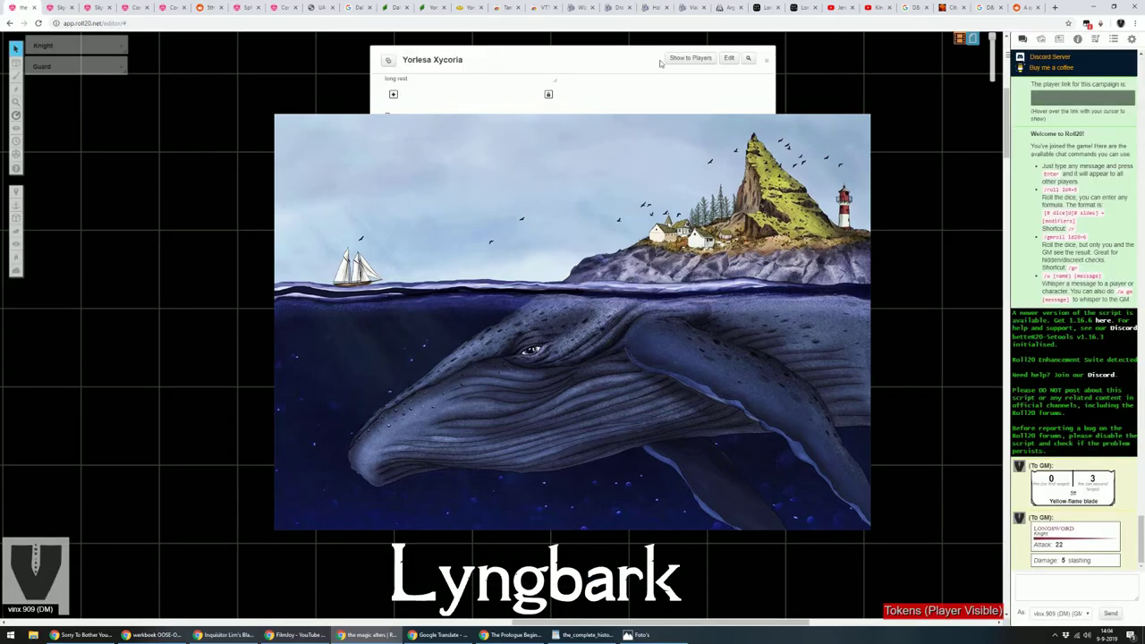
# - Return to Roll20 and search the compendium for "hold"
pyautogui.click(23, 7)
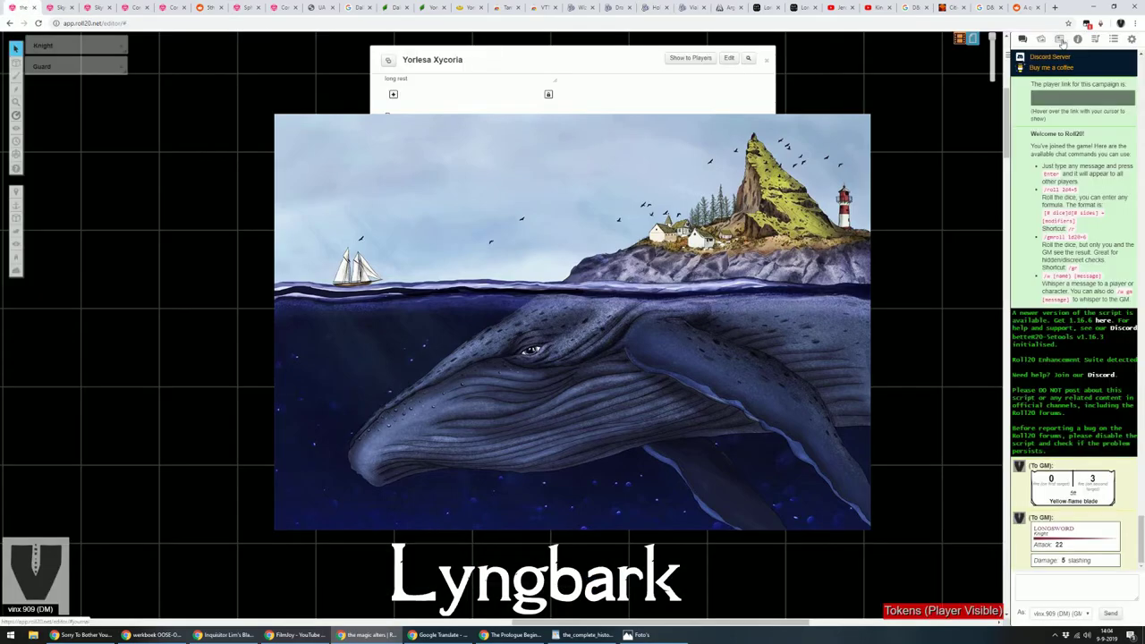
pyautogui.click(1062, 43)
pyautogui.click(1078, 40)
pyautogui.click(1061, 41)
pyautogui.click(1063, 71)
pyautogui.click(1078, 42)
pyautogui.doubleClick(1065, 71)
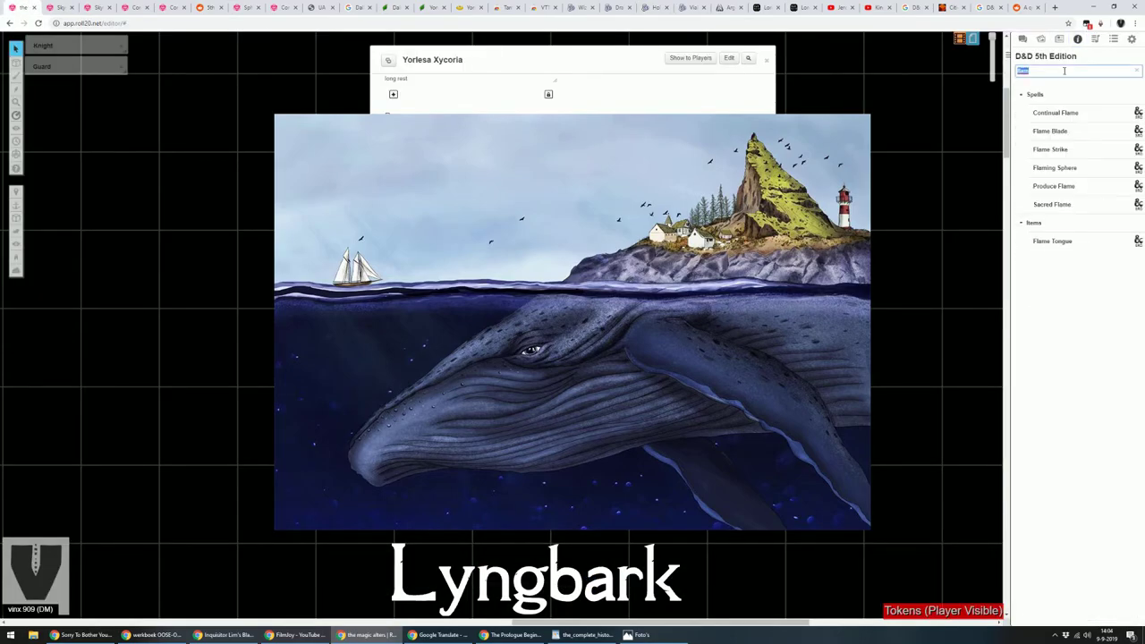
pyautogui.write('hold')
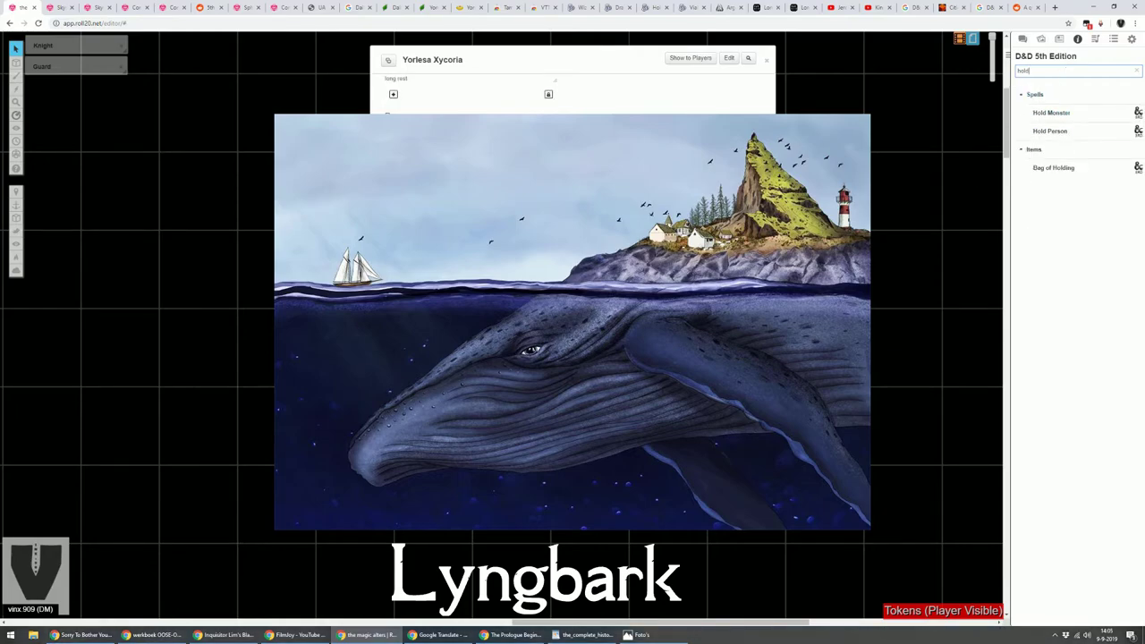
# - Switch back to the 5e.tools spell list and view the Shadow Blade and Maximilian's Earthen Grasp spells
pyautogui.click(656, 7)
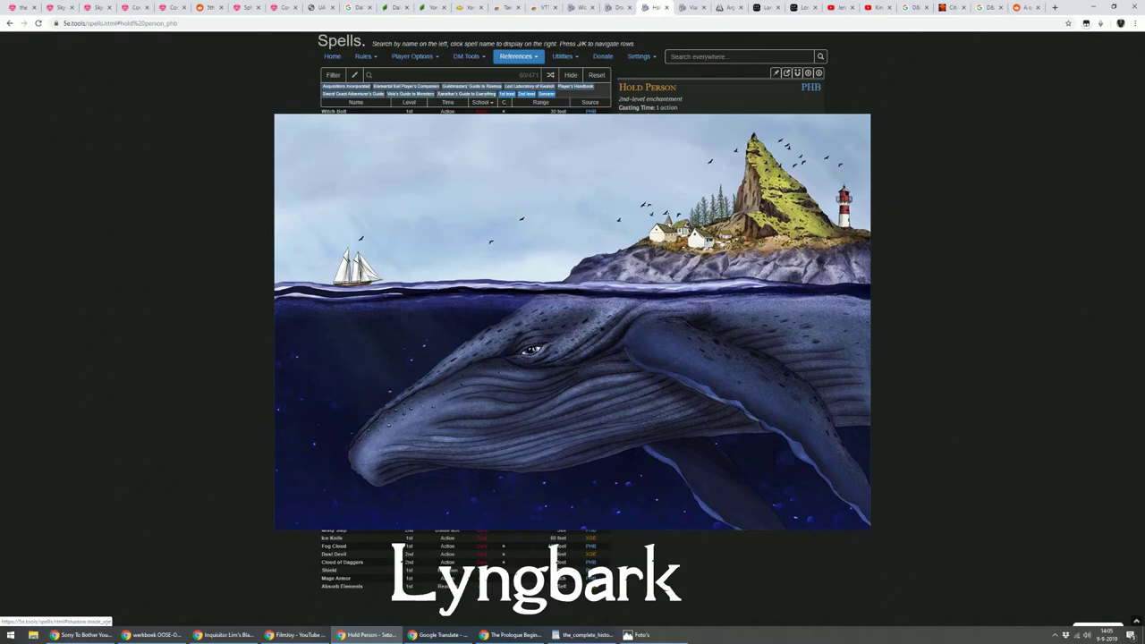
pyautogui.click(447, 385)
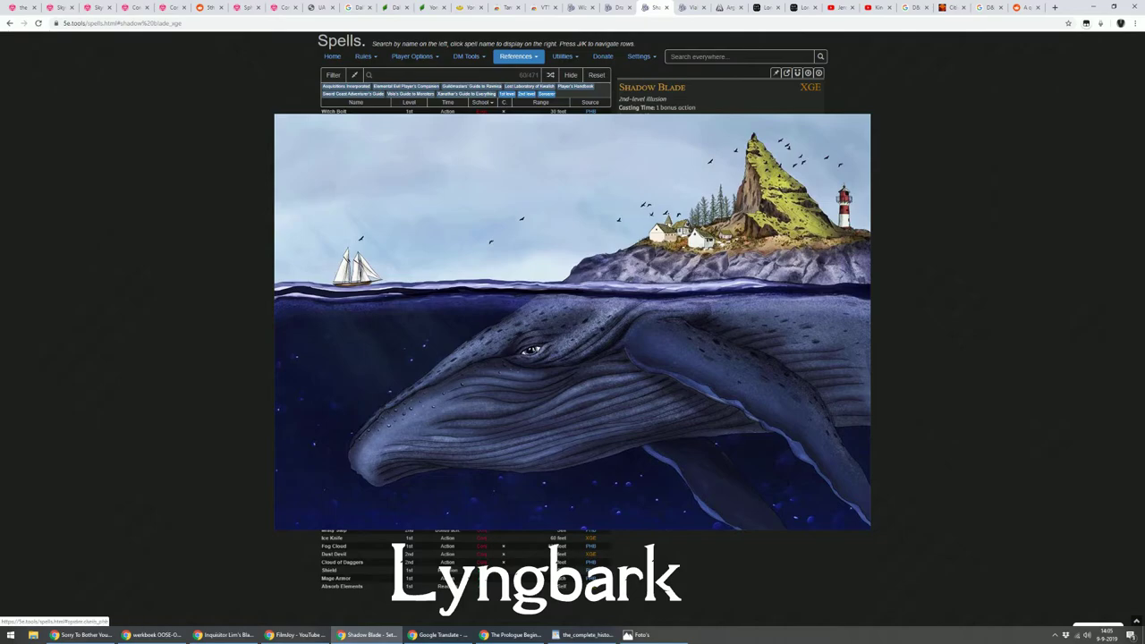
pyautogui.click(448, 240)
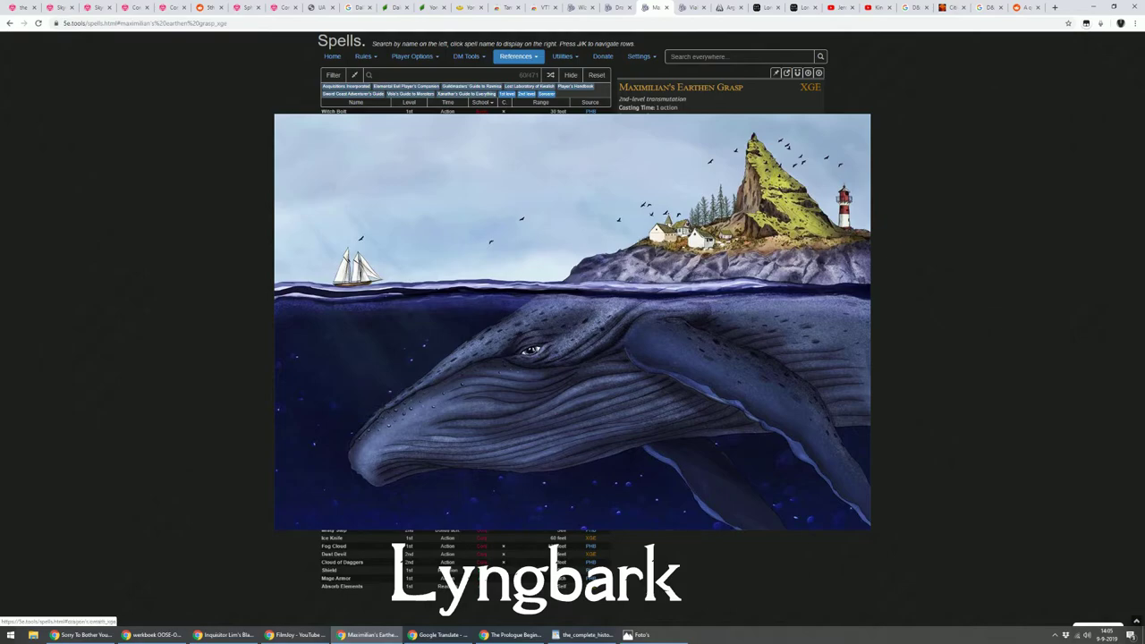
# - View the Dragon's Breath spell, sort the spell list by casting time, and view Feather Fall
pyautogui.click(448, 313)
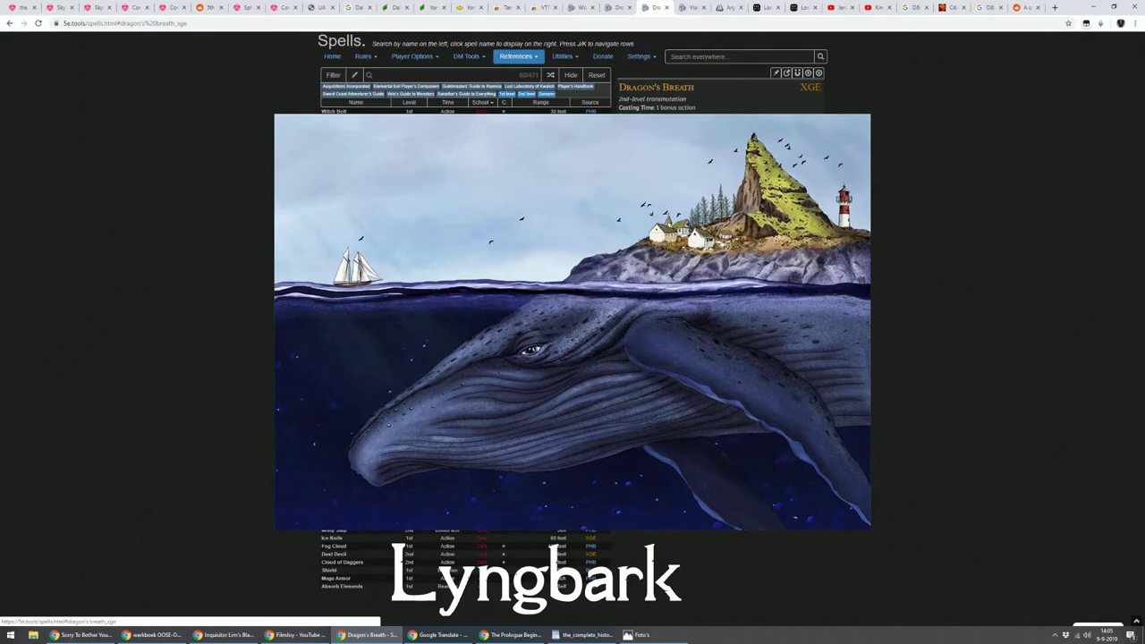
pyautogui.click(454, 104)
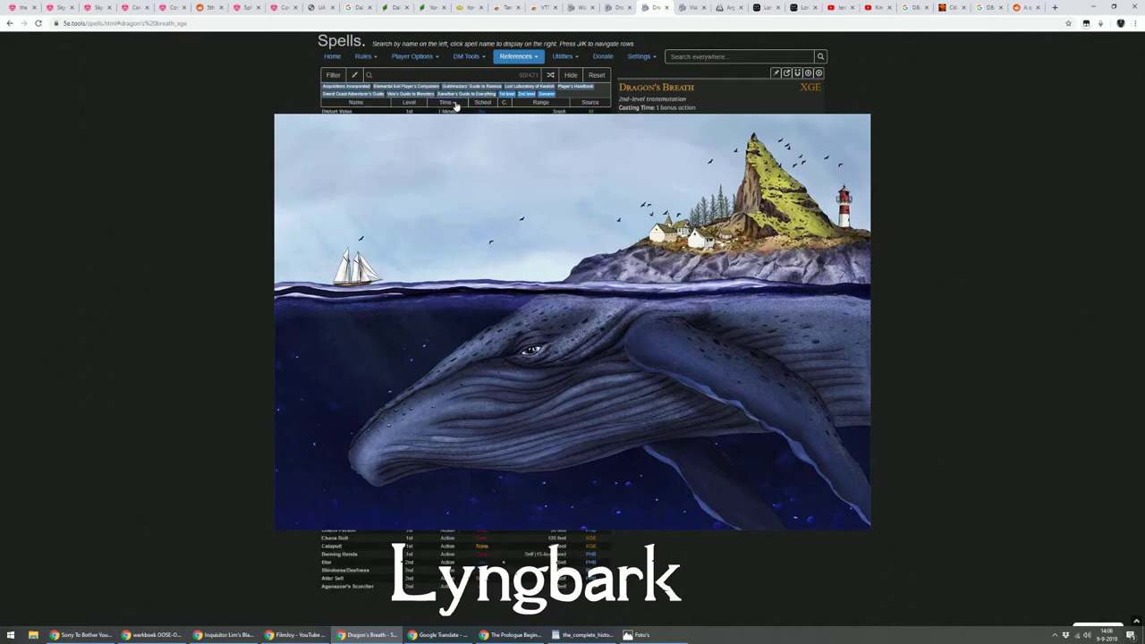
pyautogui.click(450, 119)
pyautogui.click(450, 127)
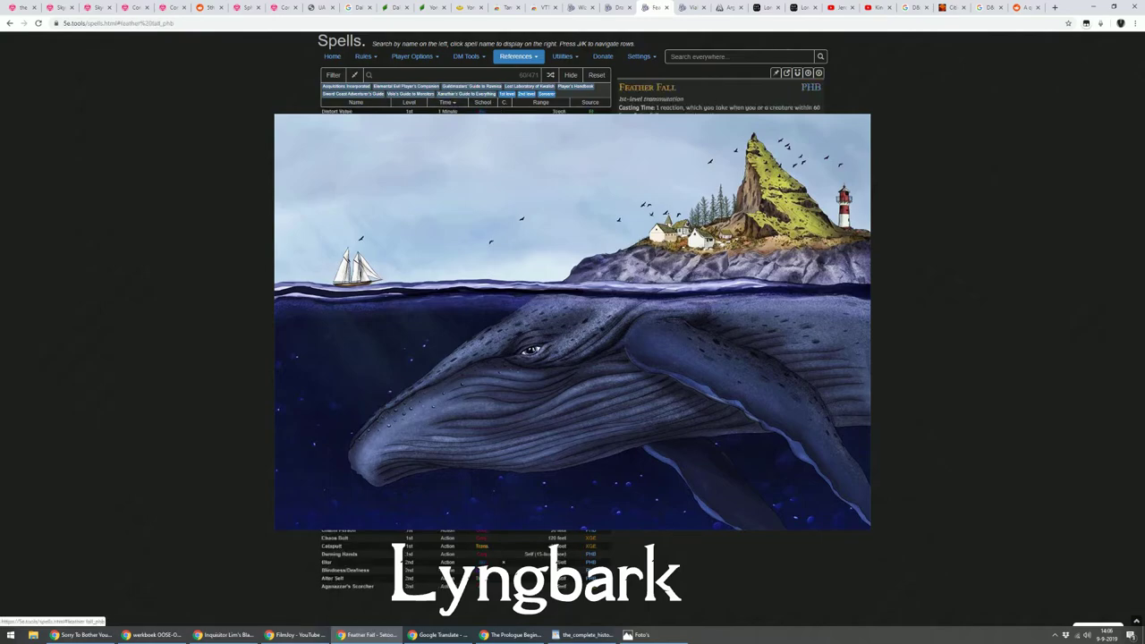
# - Compare the bonus-action spells Misty Step and Expeditious Retreat, ending on Misty Step
pyautogui.click(450, 143)
pyautogui.click(450, 151)
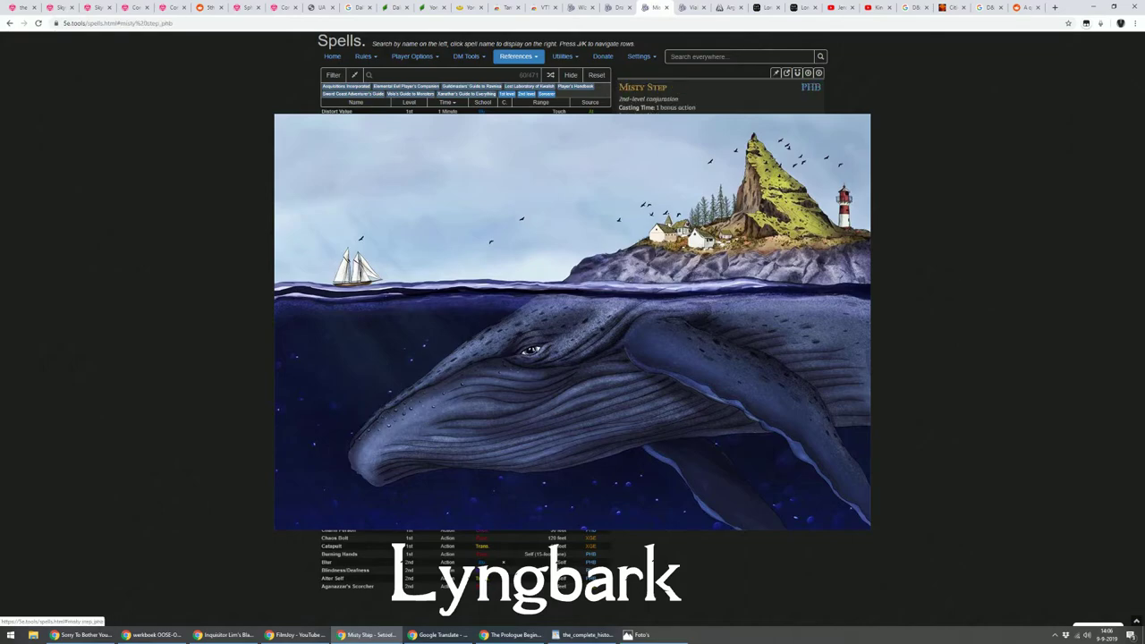
pyautogui.click(450, 159)
pyautogui.click(450, 167)
pyautogui.click(450, 159)
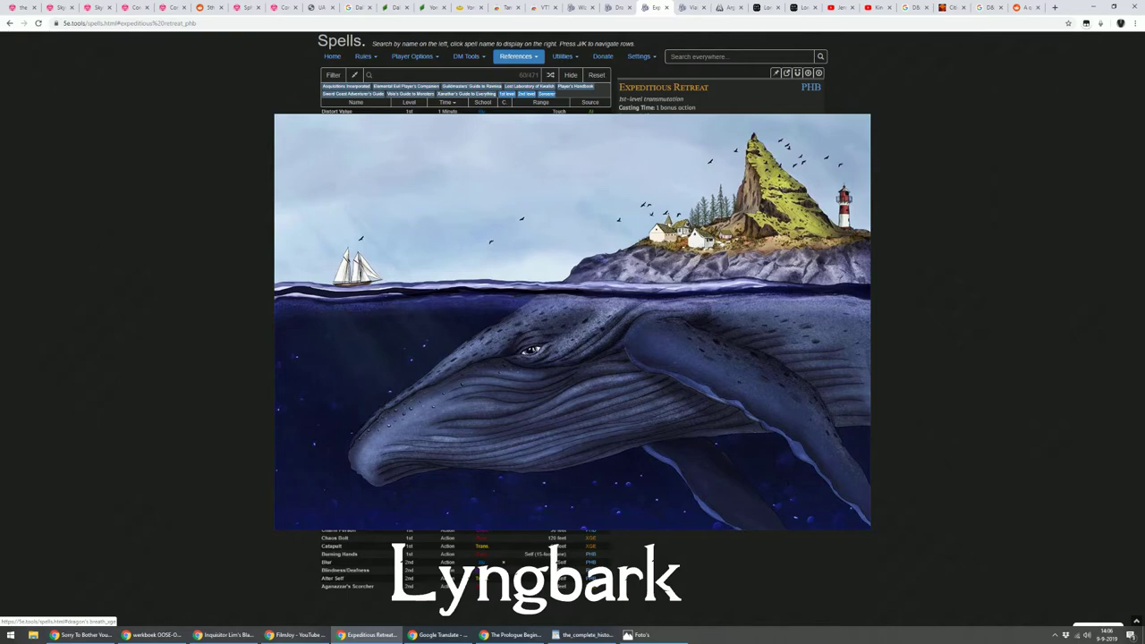
pyautogui.press('k')
pyautogui.press('k')
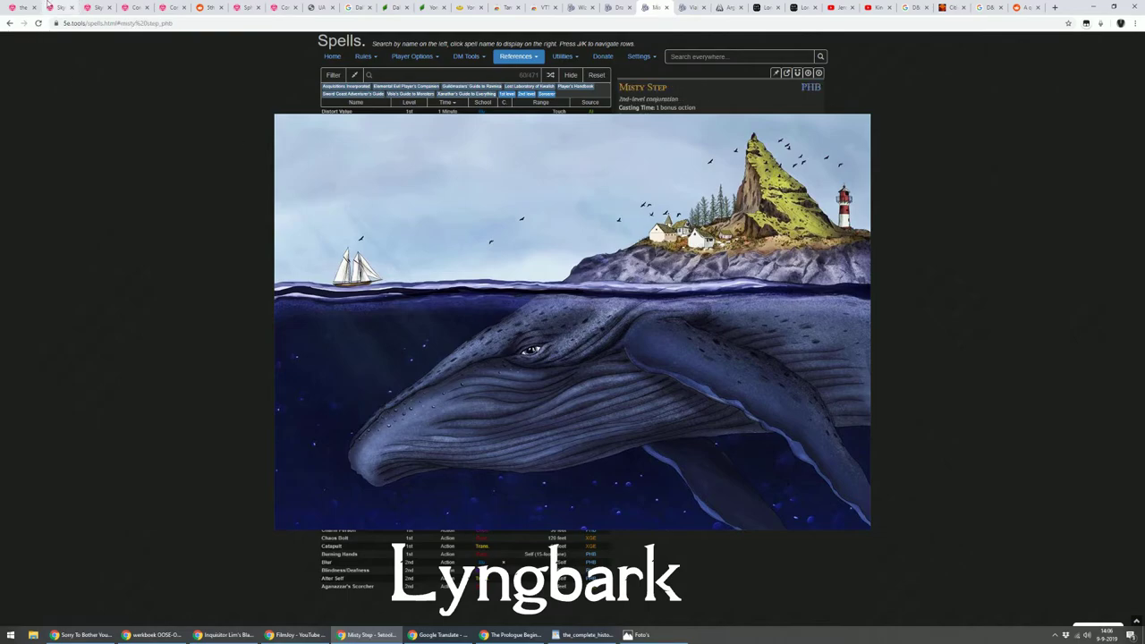
# - Switch to the Roll20 game and search the compendium for "mist"
pyautogui.click(30, 4)
pyautogui.doubleClick(1085, 73)
pyautogui.write('mist')
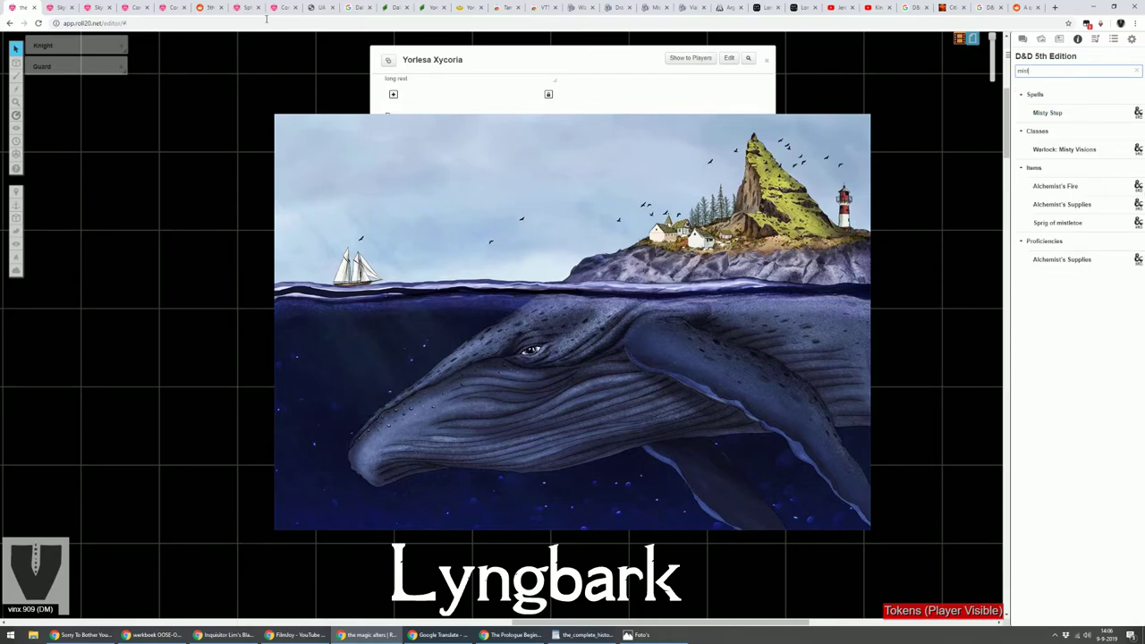
# - Sort the 5e.tools spell list by school, and return to Roll20 to search the compendium for "see"
pyautogui.click(656, 7)
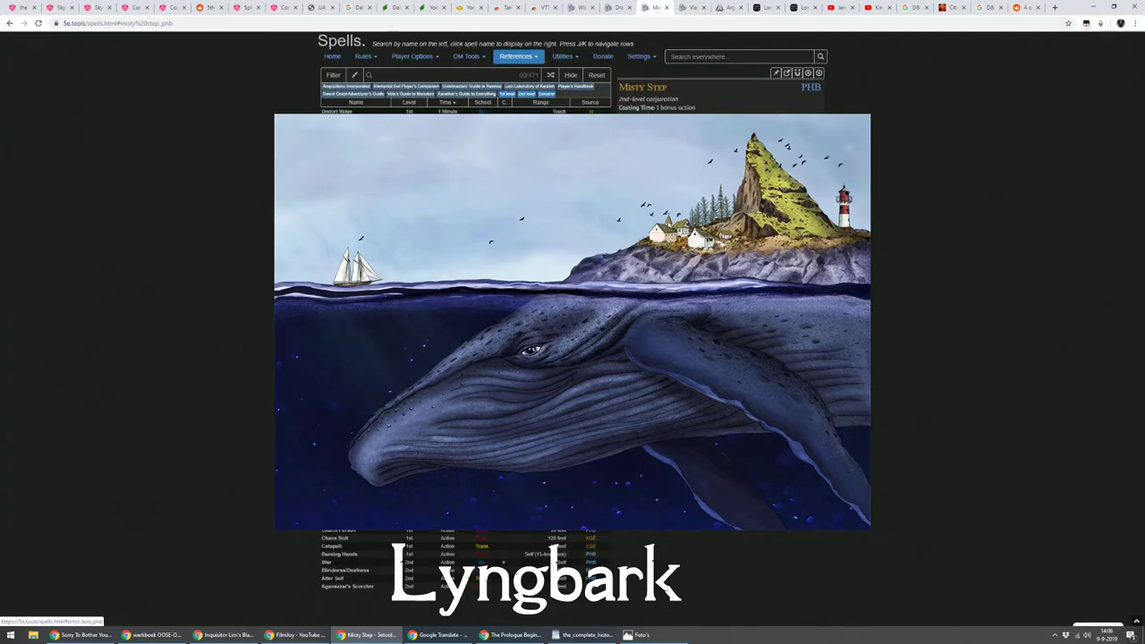
pyautogui.click(482, 102)
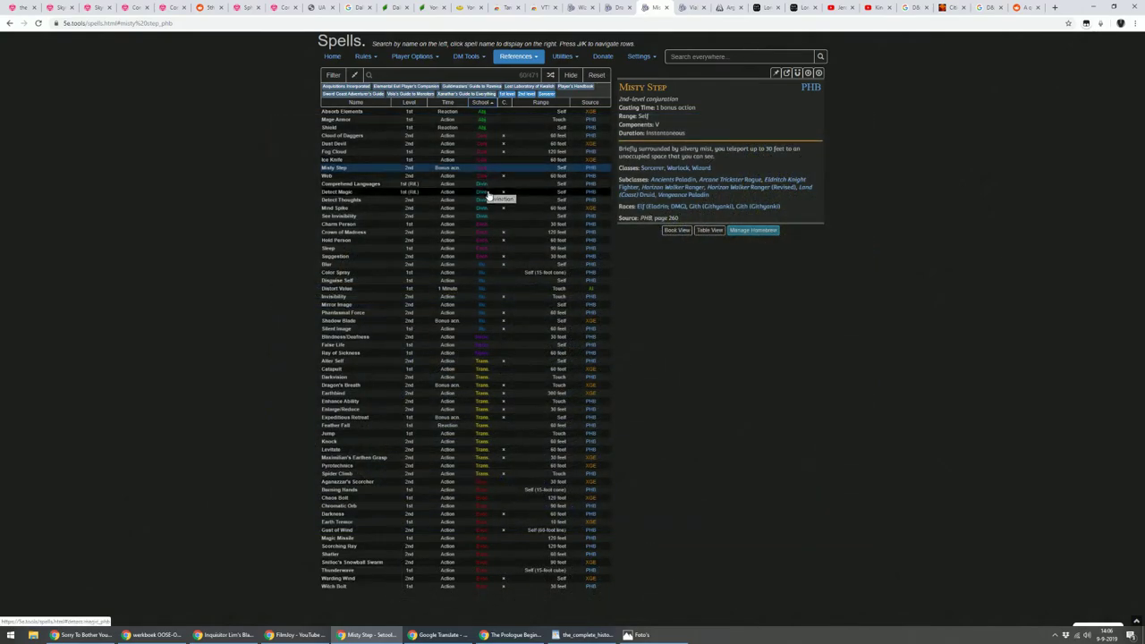
pyautogui.click(50, 7)
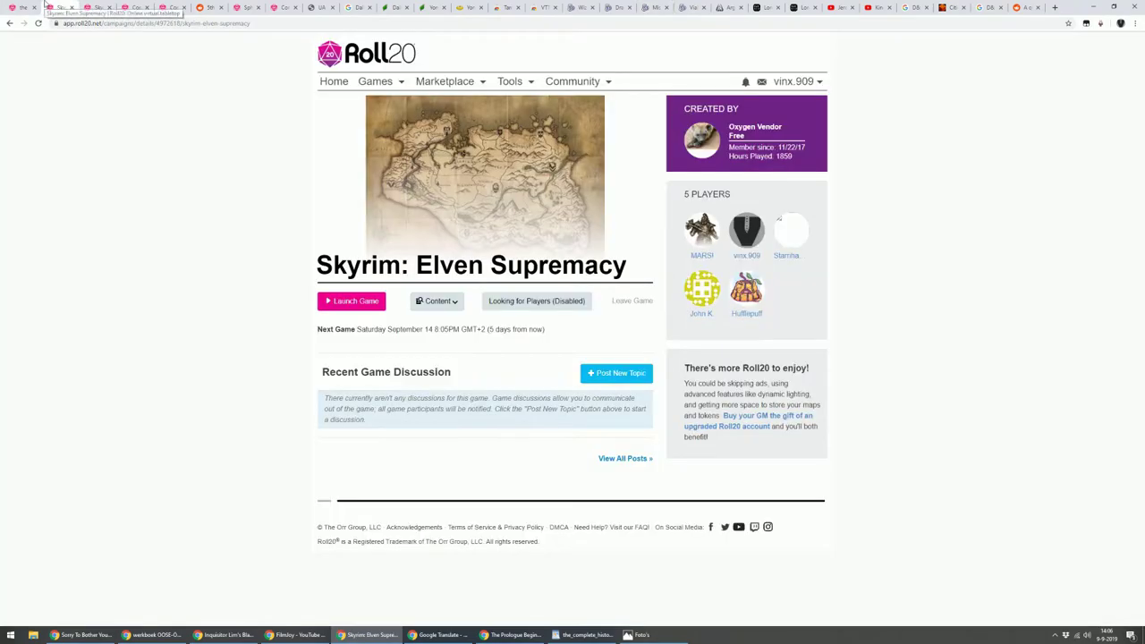
pyautogui.click(22, 7)
pyautogui.doubleClick(1042, 72)
pyautogui.write('see')
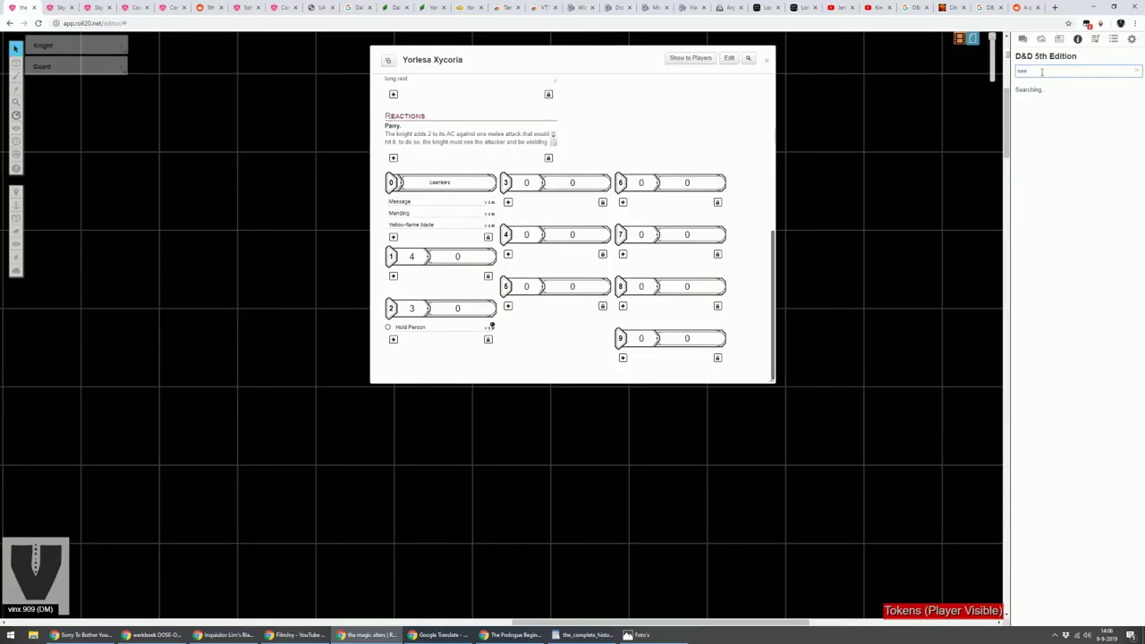
# - Switch back to the 5e.tools spell list, sort it by level, and view the Jump and False Life spells
pyautogui.click(653, 8)
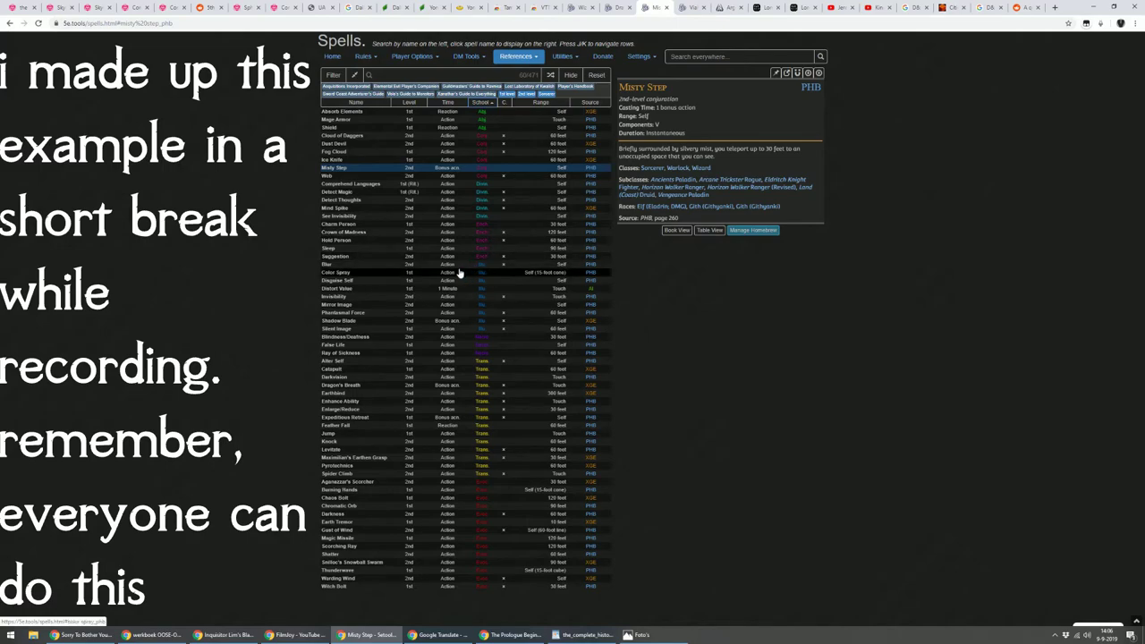
pyautogui.click(409, 102)
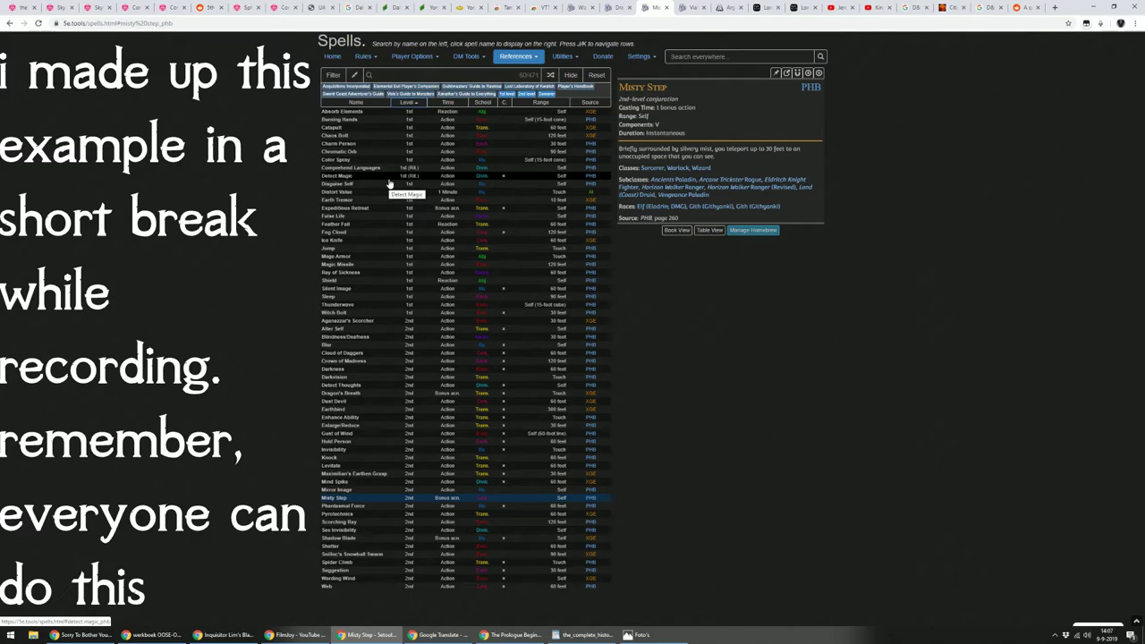
pyautogui.click(23, 8)
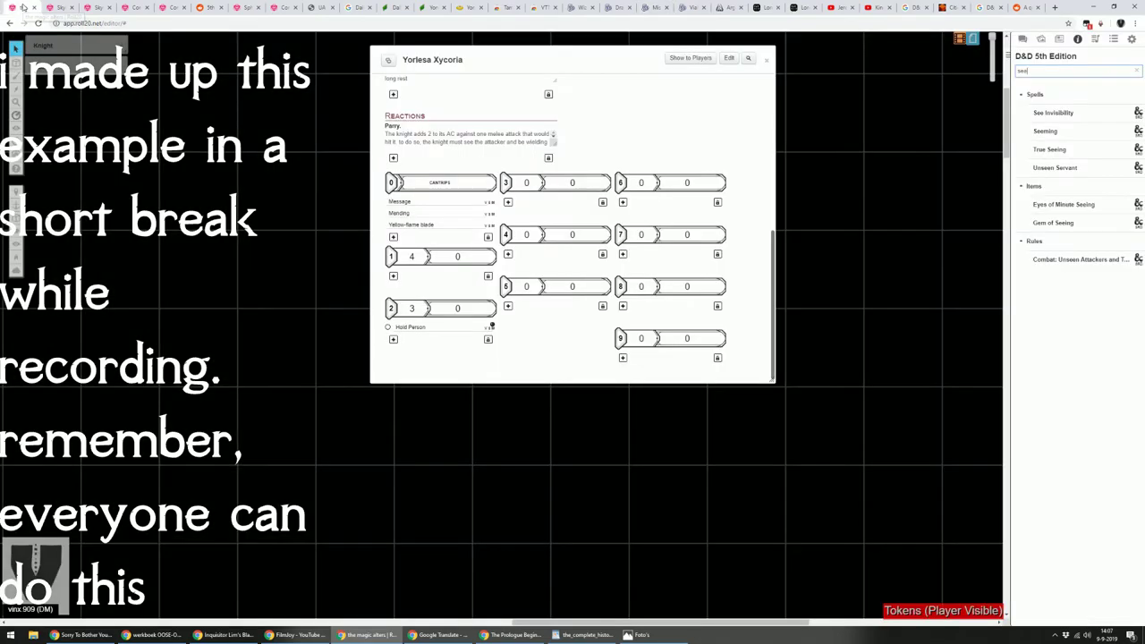
pyautogui.click(653, 7)
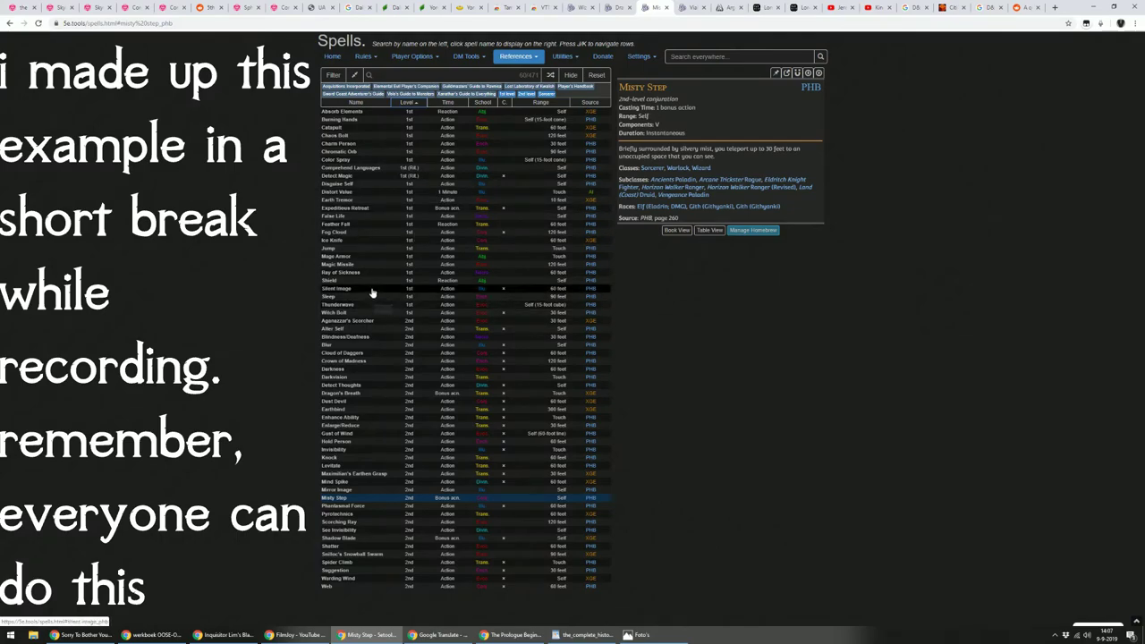
pyautogui.click(354, 248)
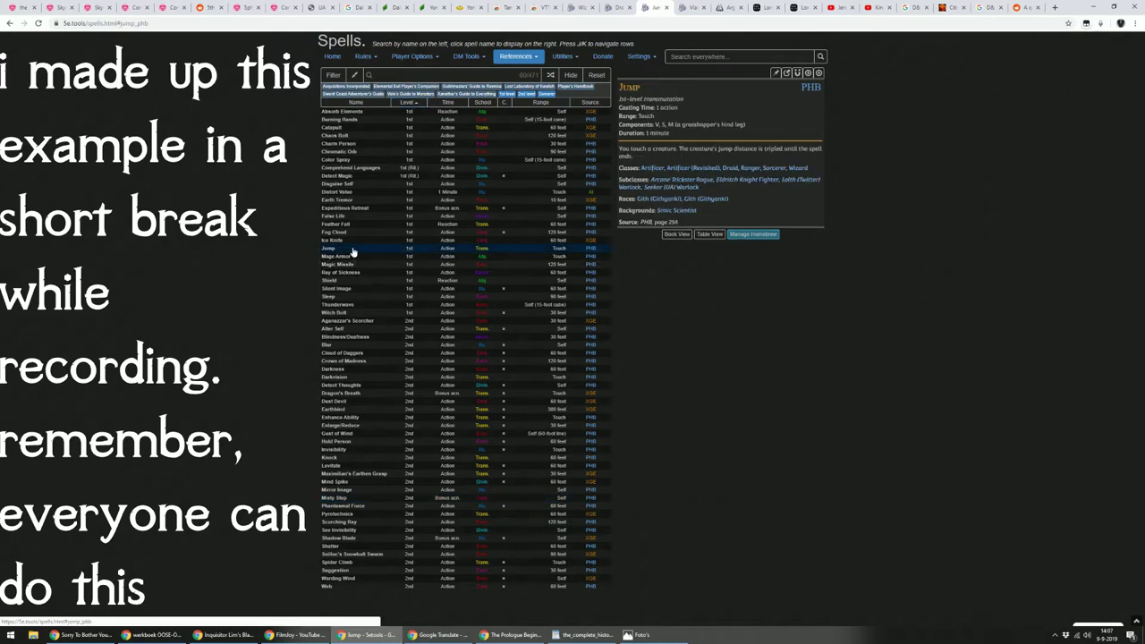
pyautogui.click(360, 219)
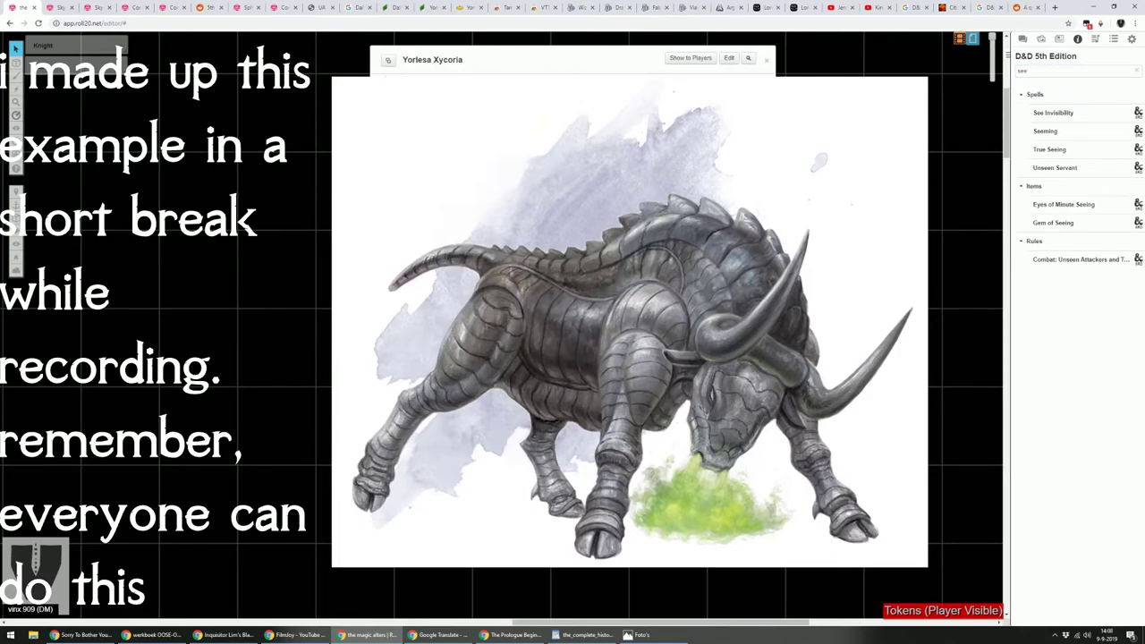
# - In Roll20, search the compendium for "fire", replace the Mending cantrip with Fire Bolt, and show the chat
pyautogui.click(1037, 72)
pyautogui.press('BackSpace')
pyautogui.press('BackSpace')
pyautogui.press('BackSpace')
pyautogui.write('fire')
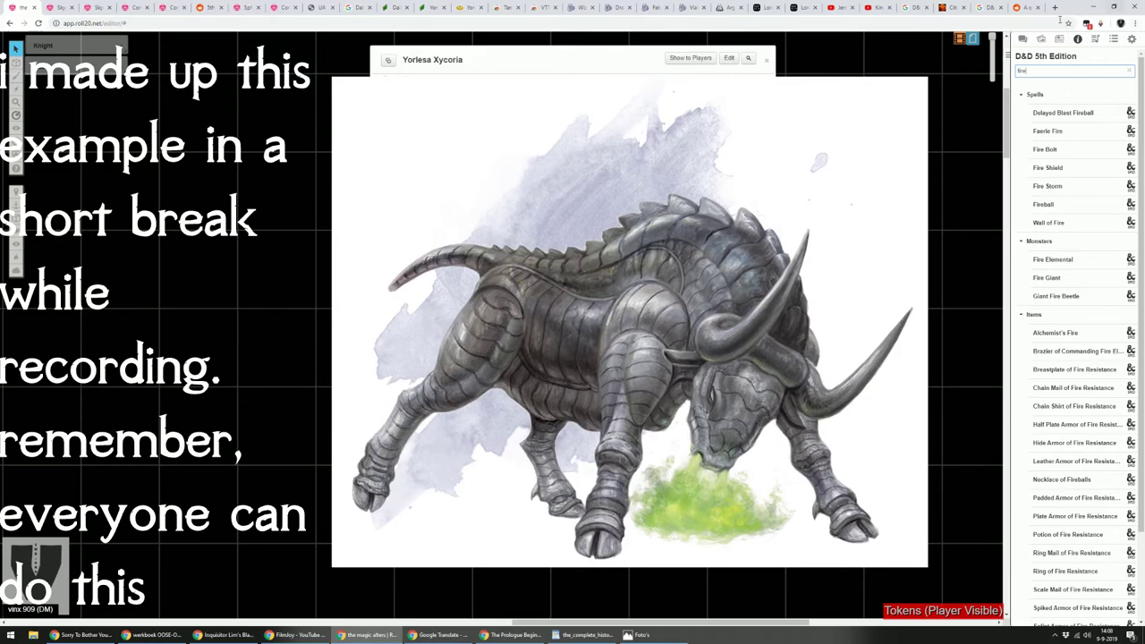
pyautogui.click(1023, 39)
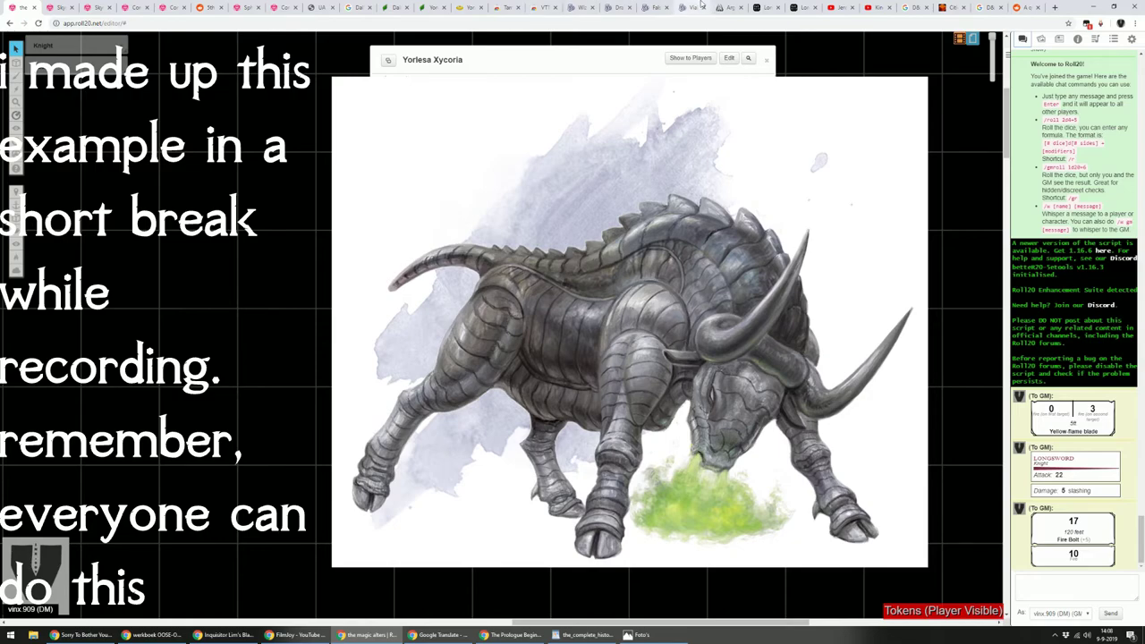
# - Return to the 5e.tools spell list and view the Ray of Sickness, Expeditious Retreat and Shield spells
pyautogui.click(658, 8)
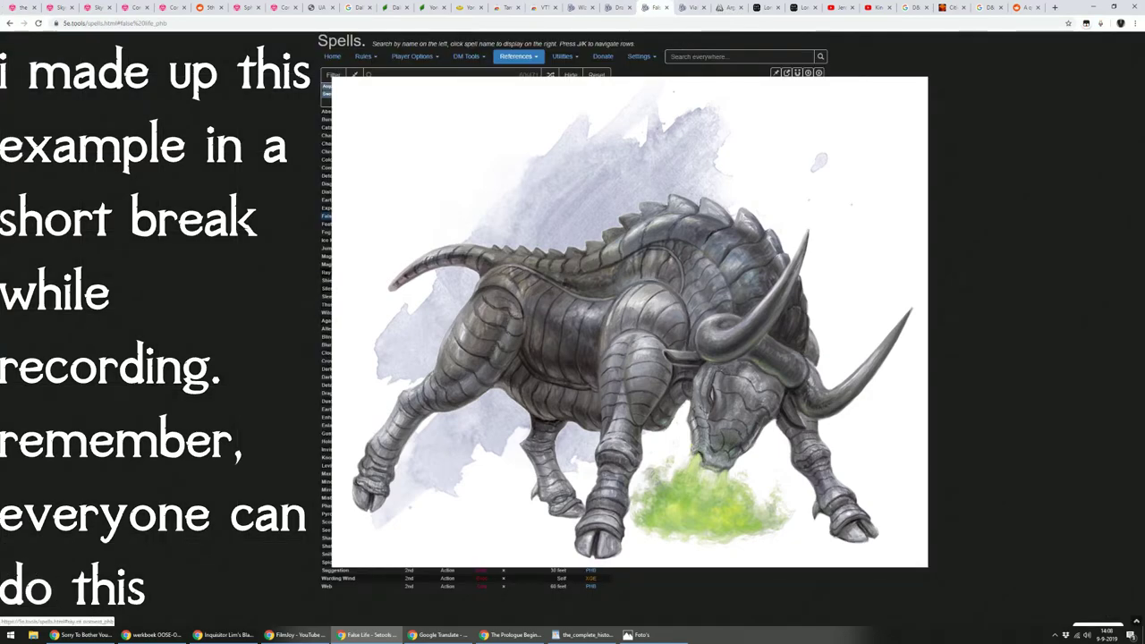
pyautogui.click(358, 272)
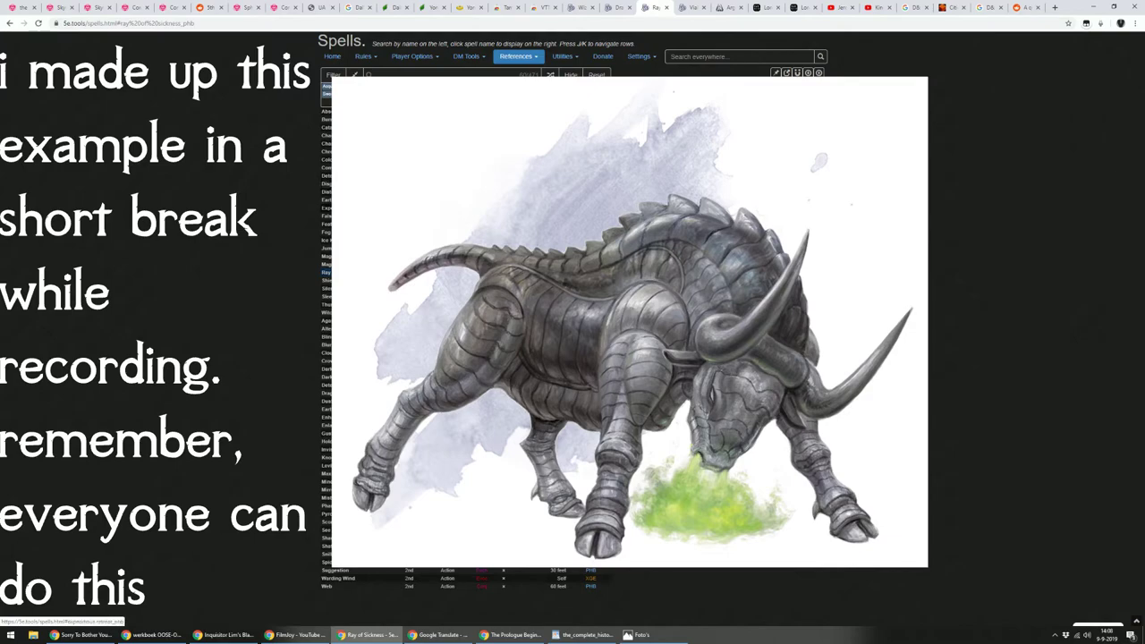
pyautogui.click(357, 207)
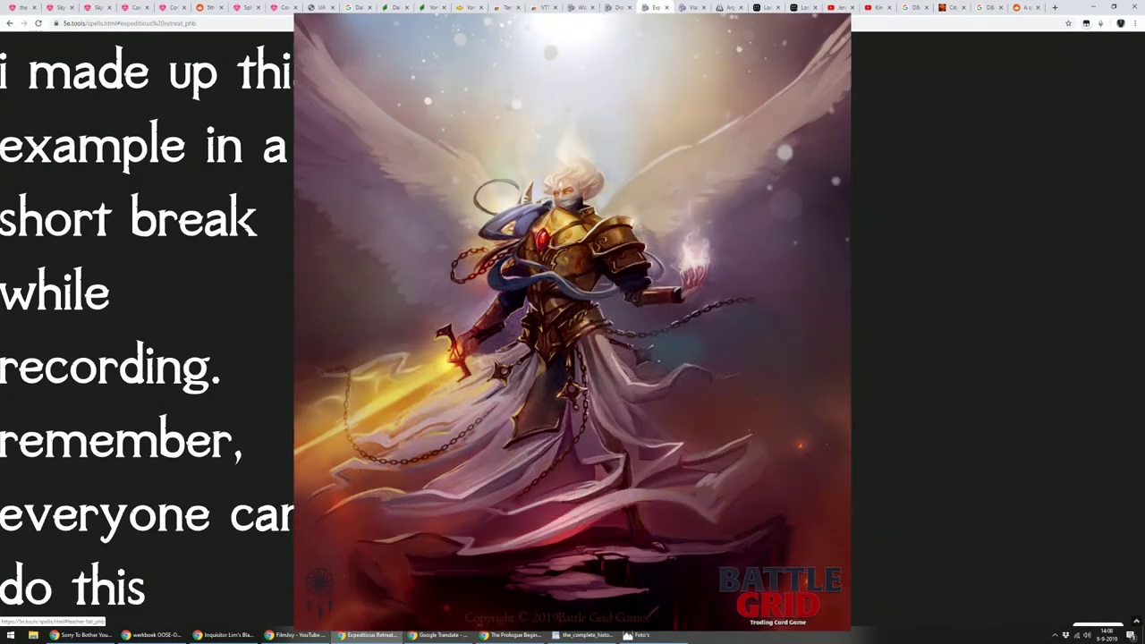
pyautogui.click(358, 229)
pyautogui.click(358, 358)
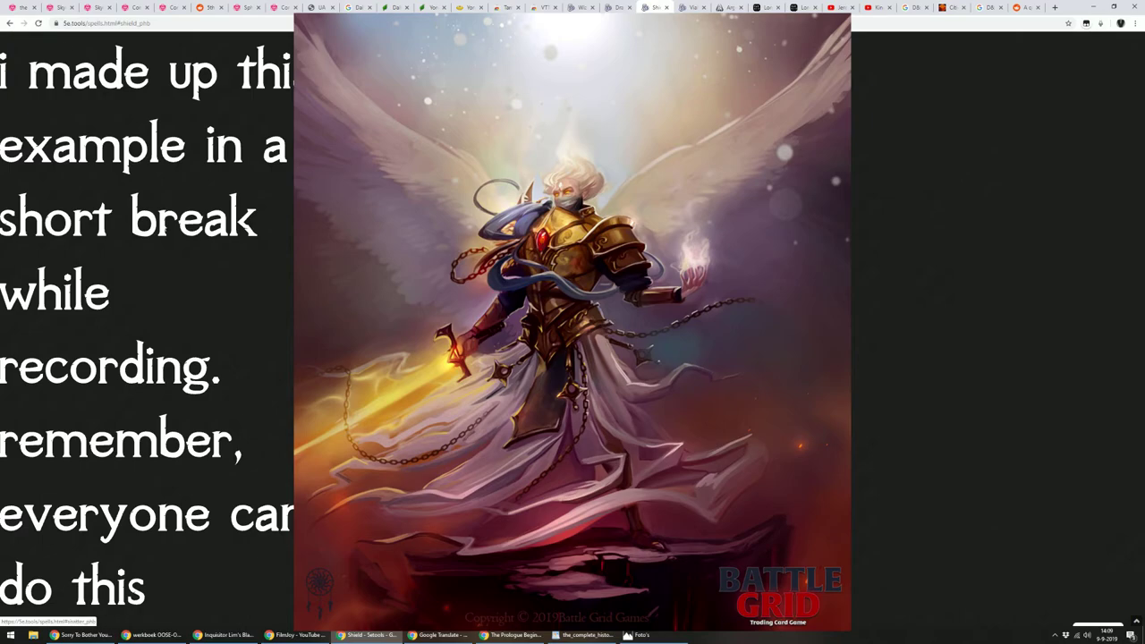
# - Return to Roll20, search the compendium for "misty", and add Misty Step to the sheet's 2nd-level spells
pyautogui.click(23, 8)
pyautogui.click(1060, 39)
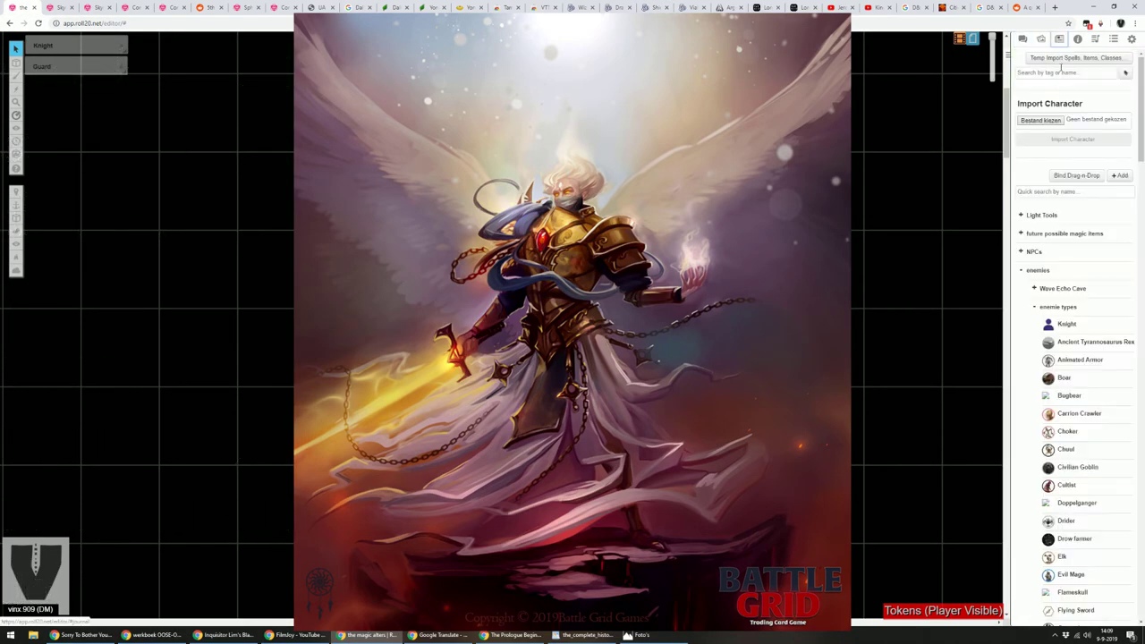
pyautogui.click(1076, 40)
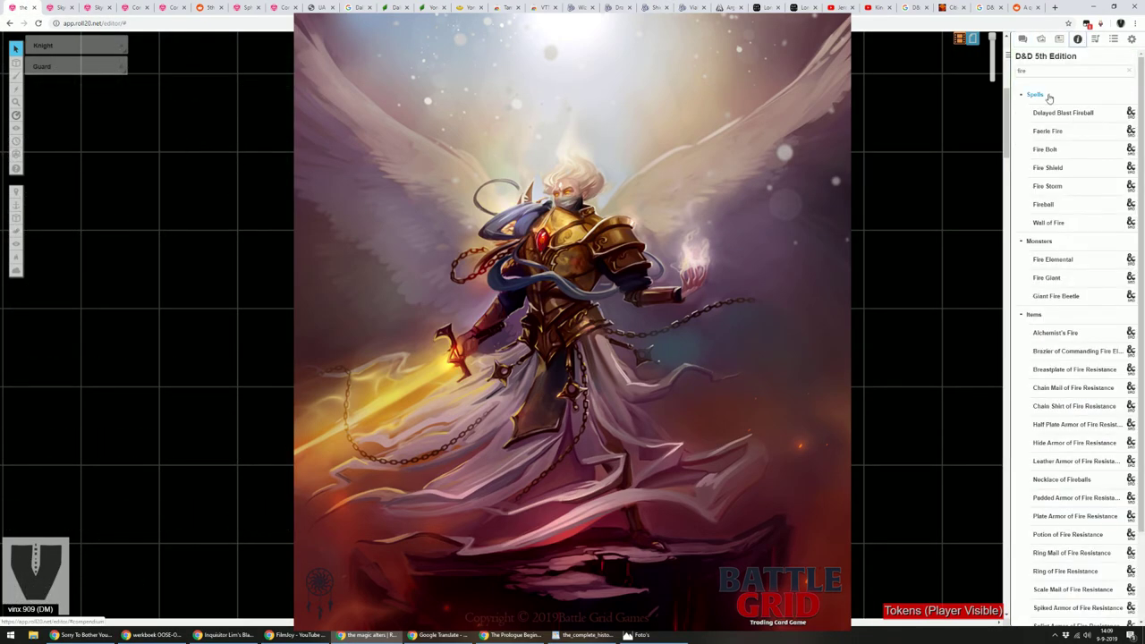
pyautogui.doubleClick(1045, 71)
pyautogui.write('misty')
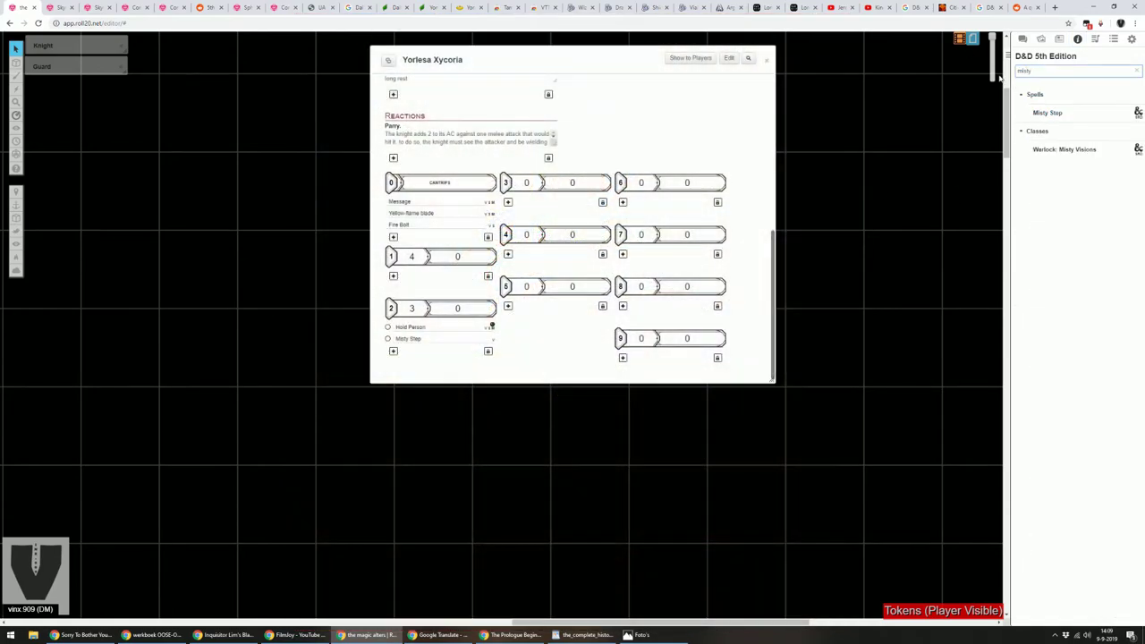
# - Search the compendium for "shield" and add the Shield spell to the sheet's 1st-level spells
pyautogui.doubleClick(1033, 71)
pyautogui.write('shield')
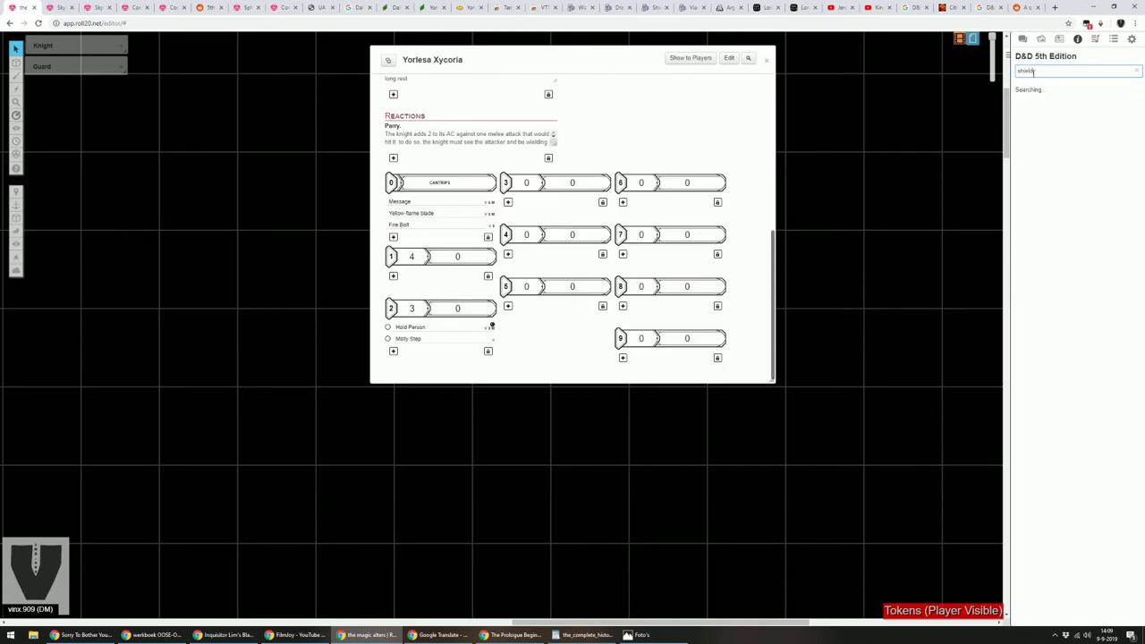
pyautogui.moveTo(1042, 131); pyautogui.dragTo(674, 262)
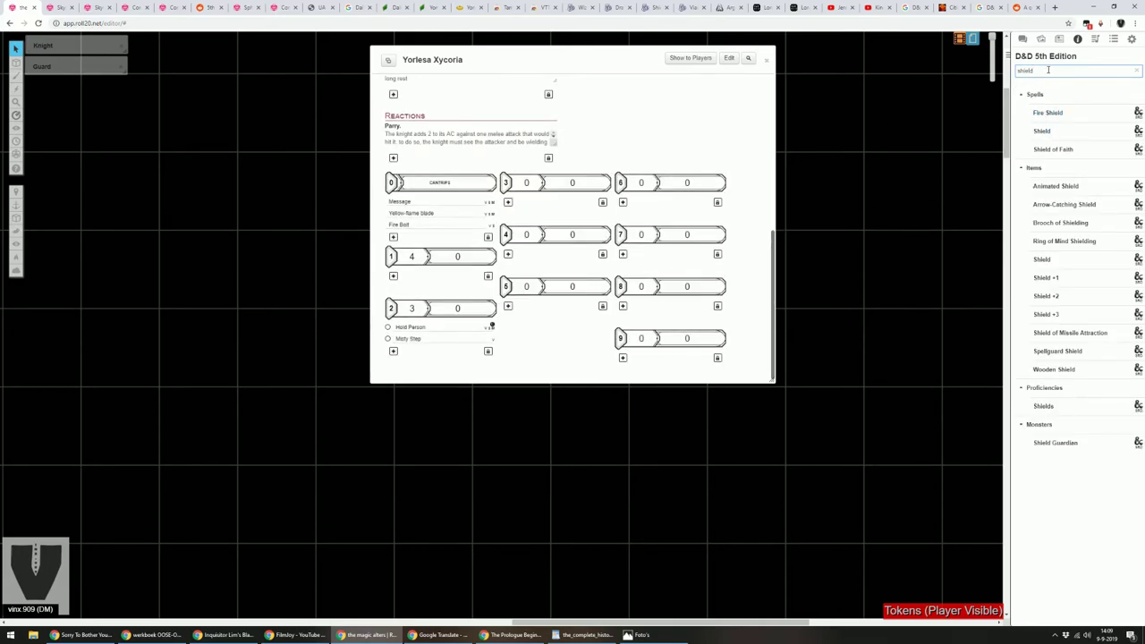
# - Try searching the compendium for "abs" and clear the search
pyautogui.doubleClick(1047, 71)
pyautogui.write('abs')
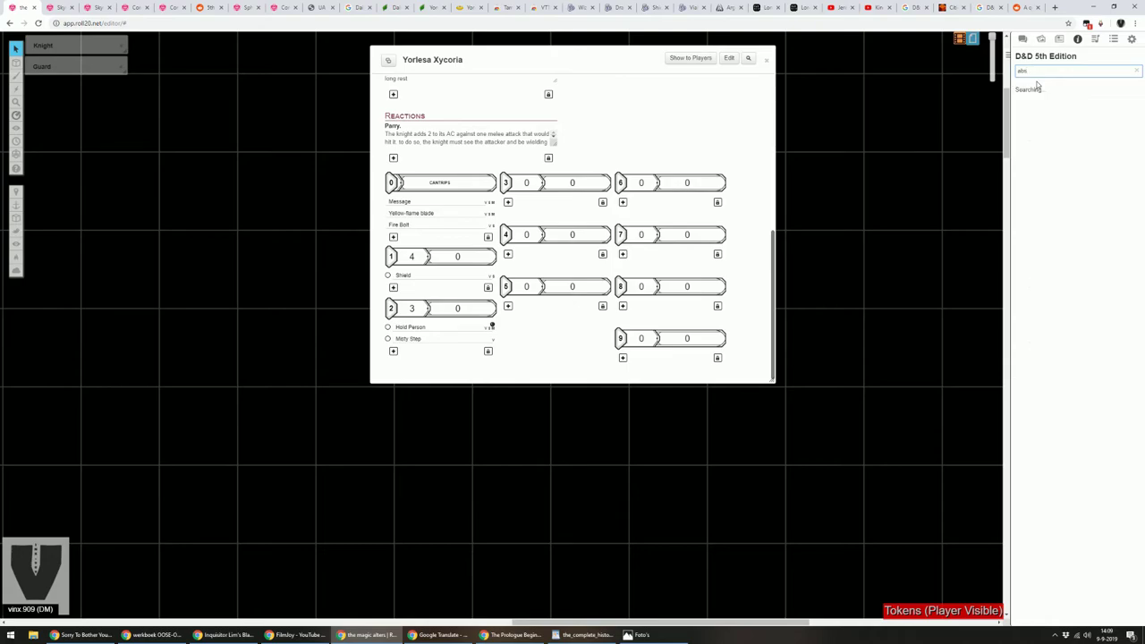
pyautogui.press('BackSpace')
pyautogui.press('BackSpace')
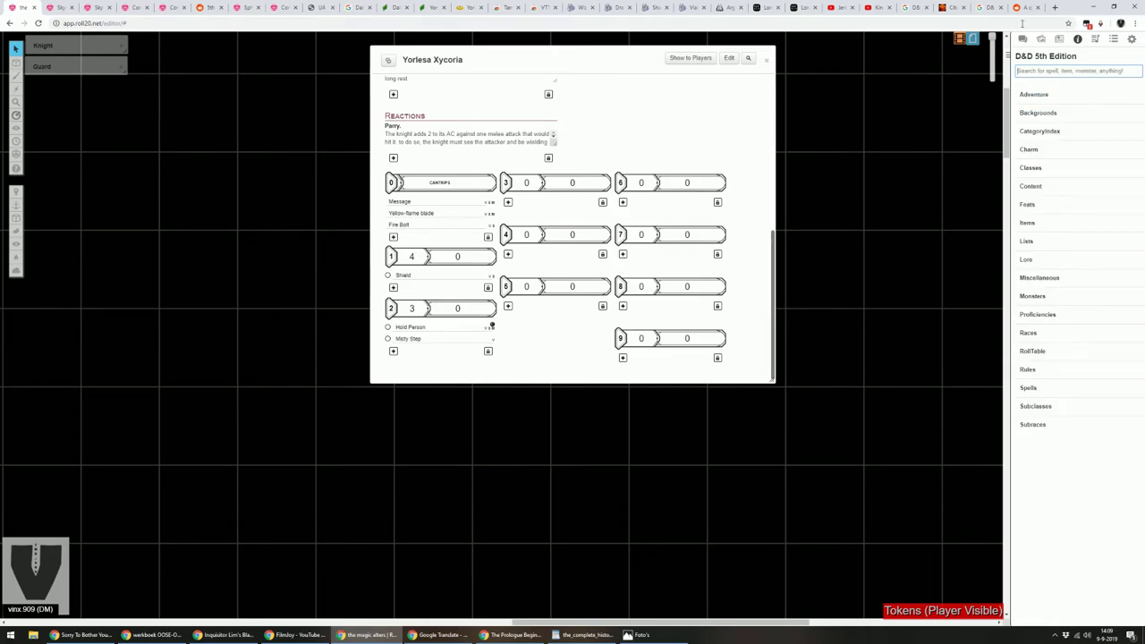
# - Temporarily import the Absorb Elements spell from all sources, finding it with the search "abs"
pyautogui.click(1061, 38)
pyautogui.click(1088, 58)
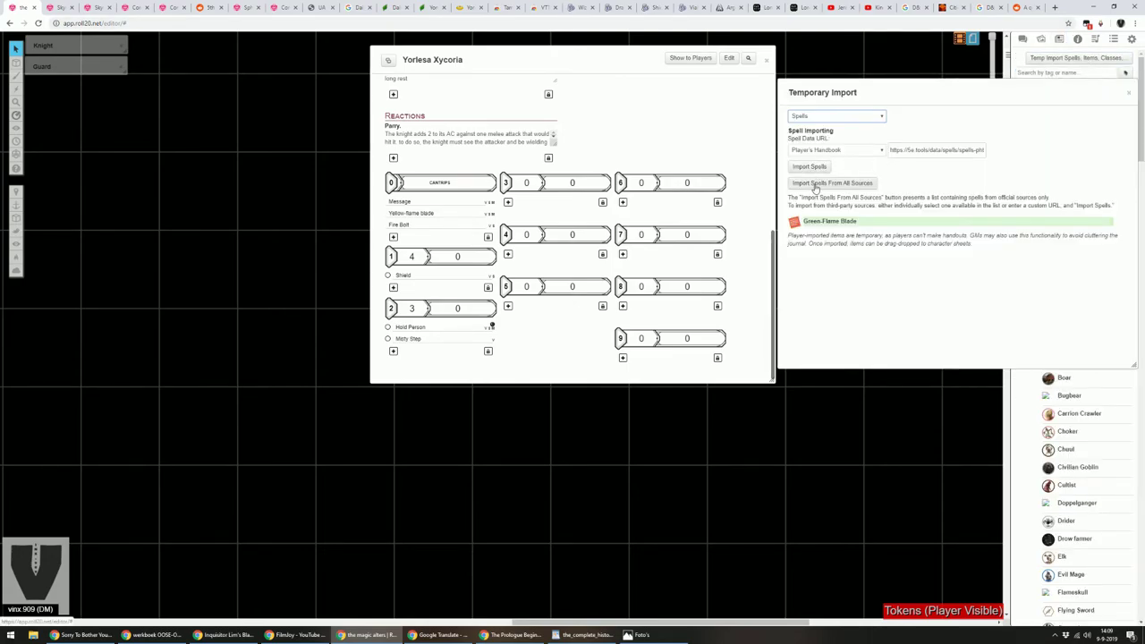
pyautogui.click(810, 184)
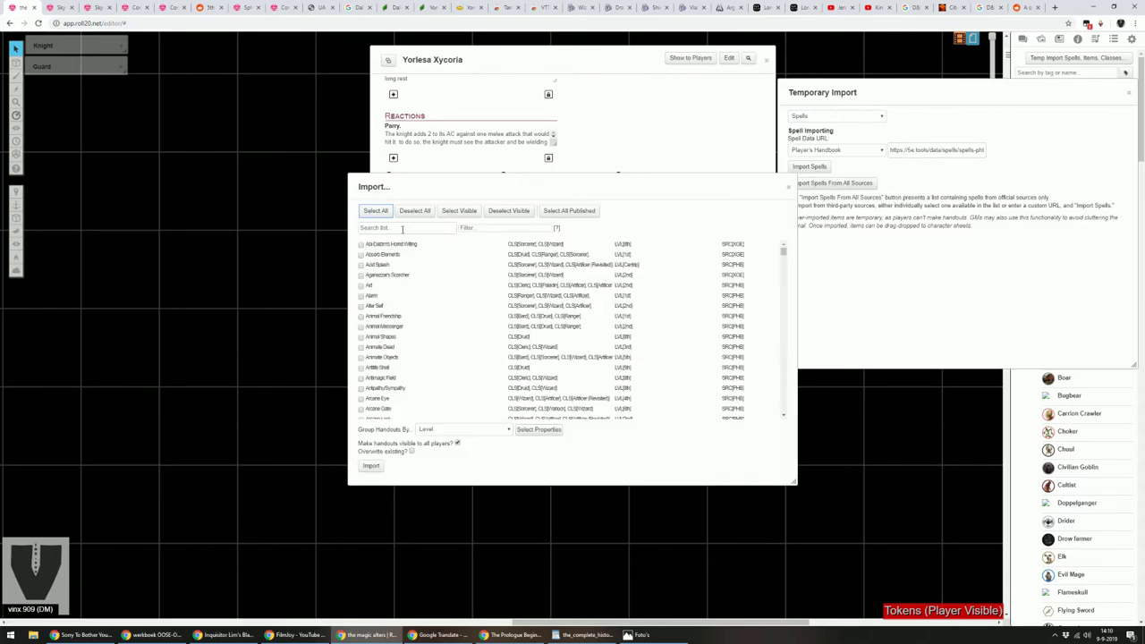
pyautogui.click(402, 229)
pyautogui.write('abs')
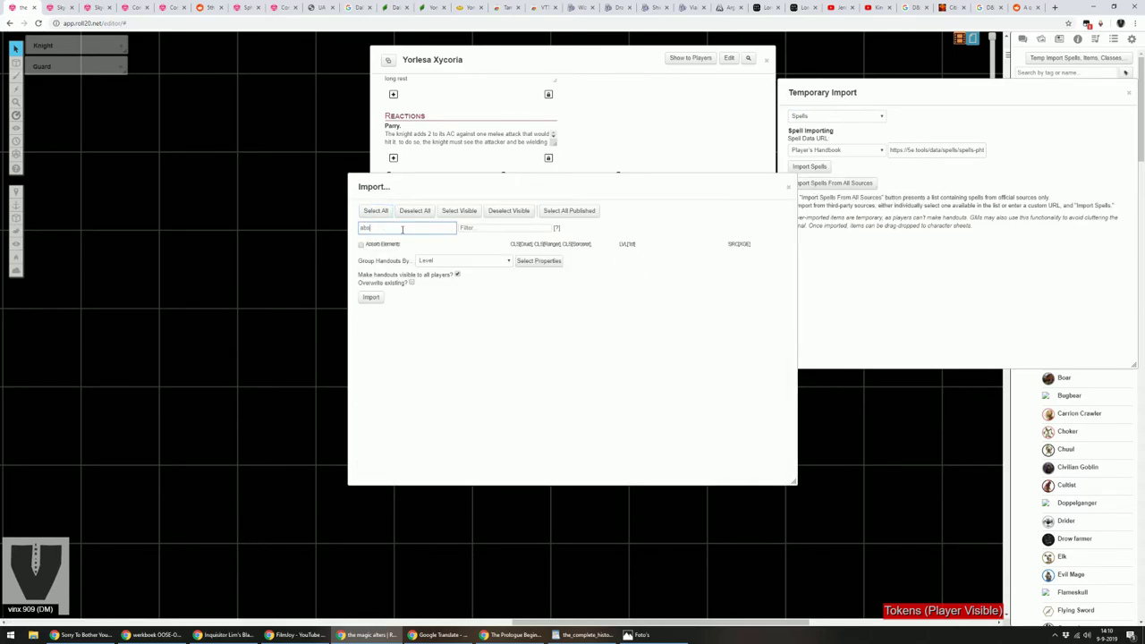
pyautogui.click(361, 253)
pyautogui.click(370, 296)
pyautogui.click(582, 347)
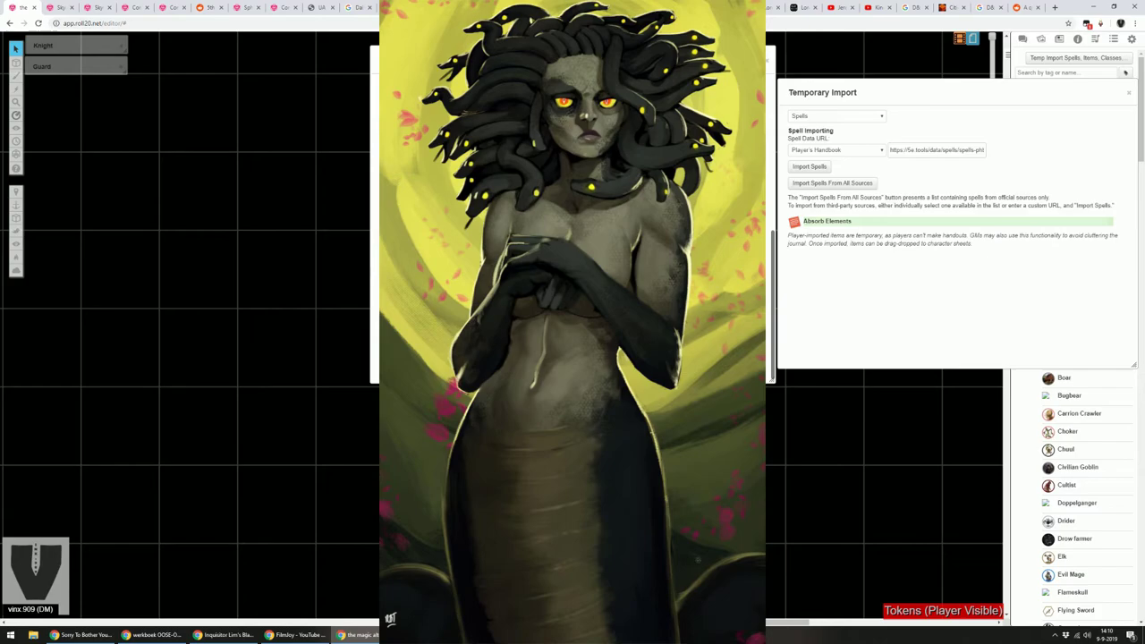
# - Switch to the 5etools spell list, filter it to the Abjuration and Evocation schools, and sort it by level
pyautogui.click(398, 8)
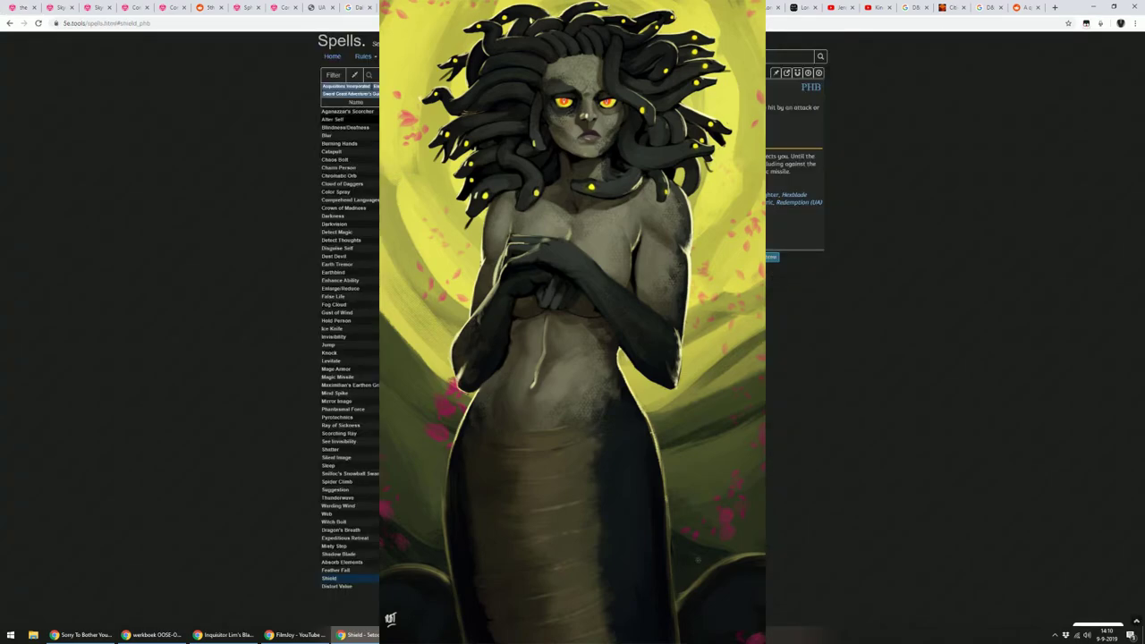
pyautogui.click(331, 75)
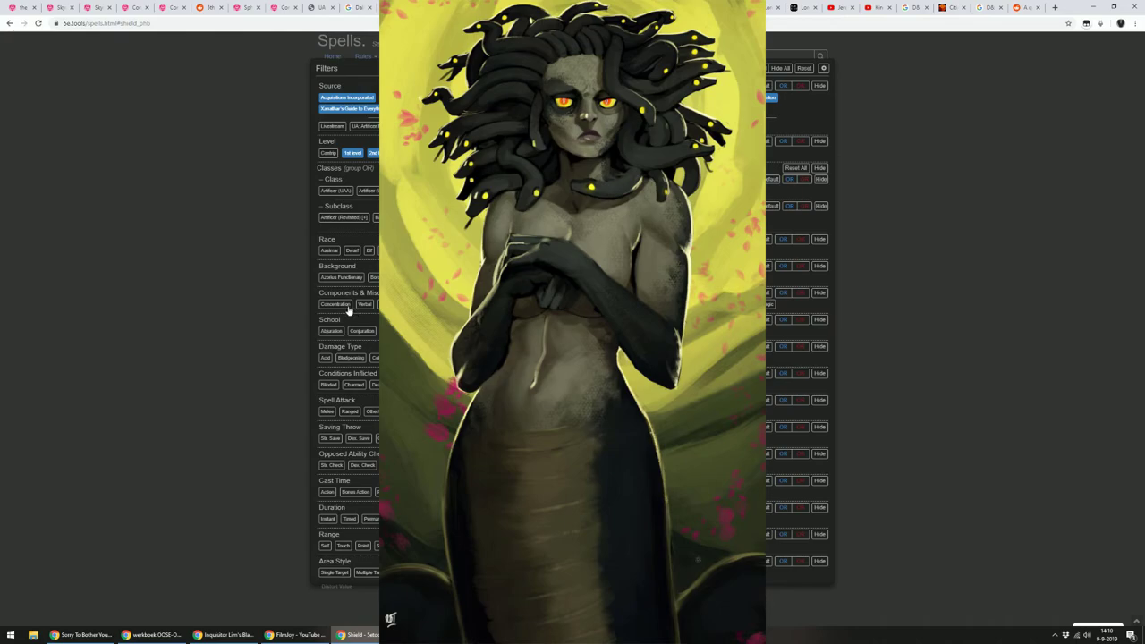
pyautogui.click(331, 331)
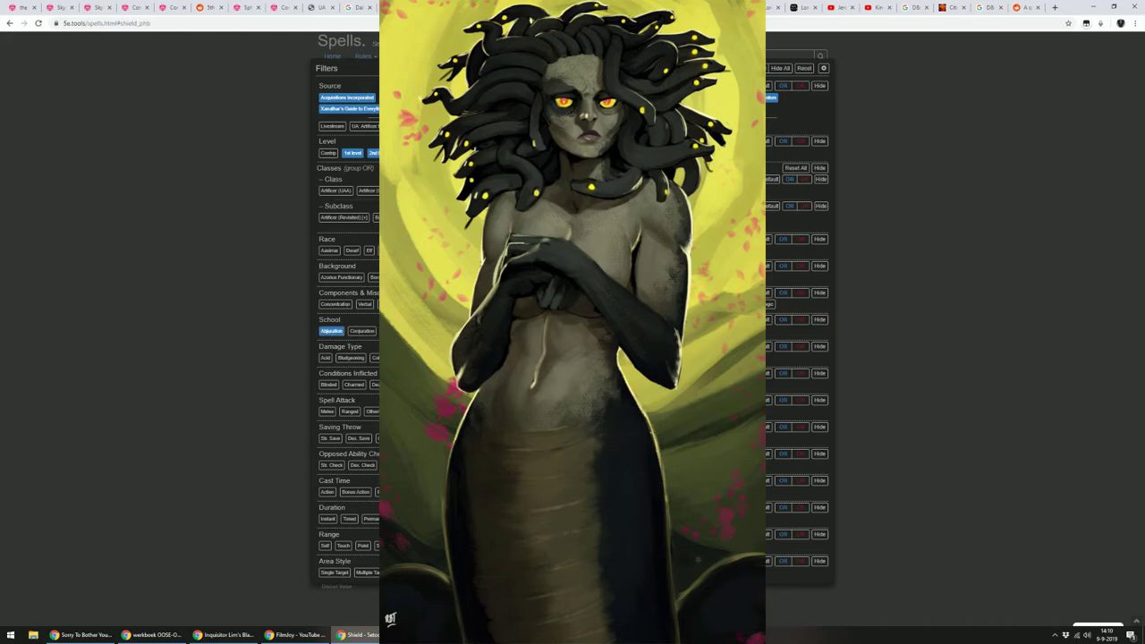
pyautogui.click(196, 274)
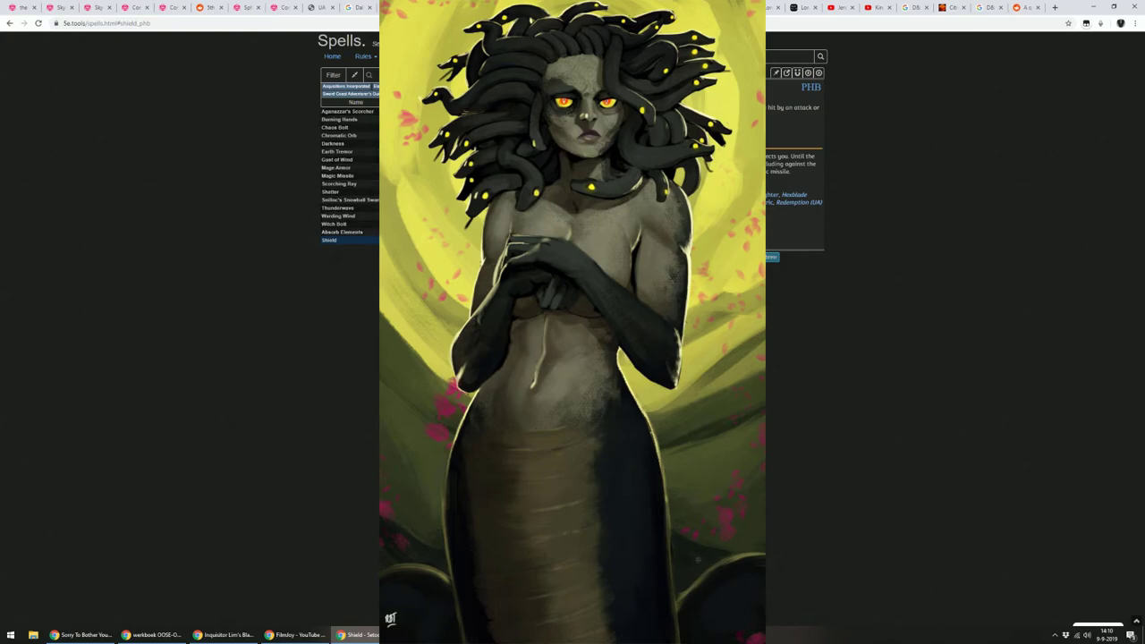
pyautogui.click(405, 102)
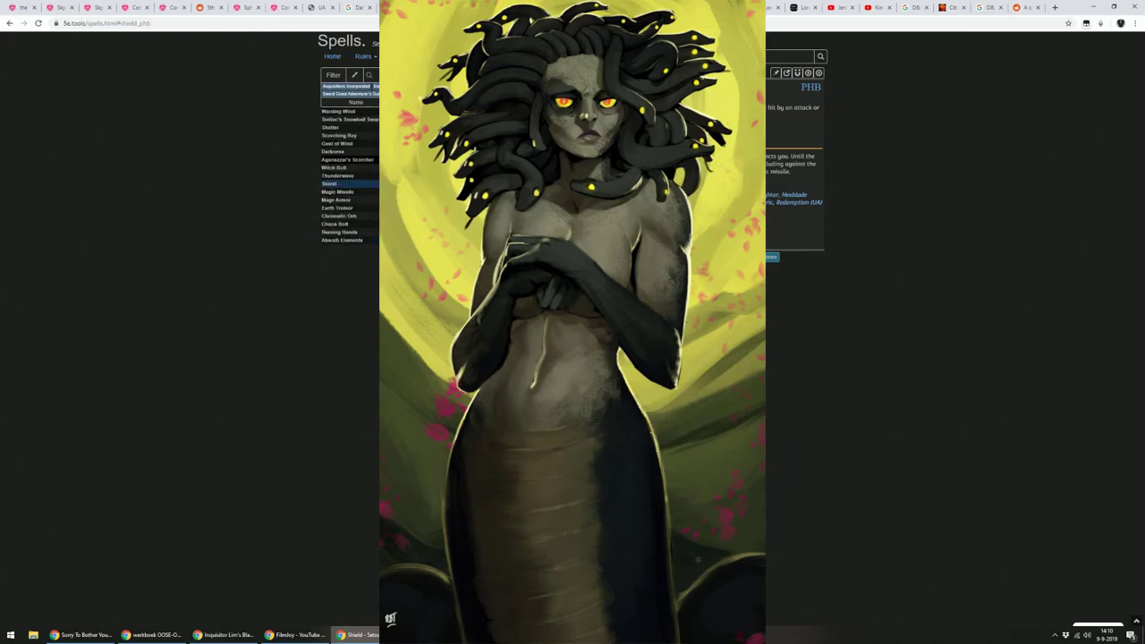
# - Read the descriptions of the 1st-level spells Witch Bolt, Thunderwave, Magic Missile, Chromatic Orb and Chaos Bolt
pyautogui.click(353, 168)
pyautogui.click(354, 176)
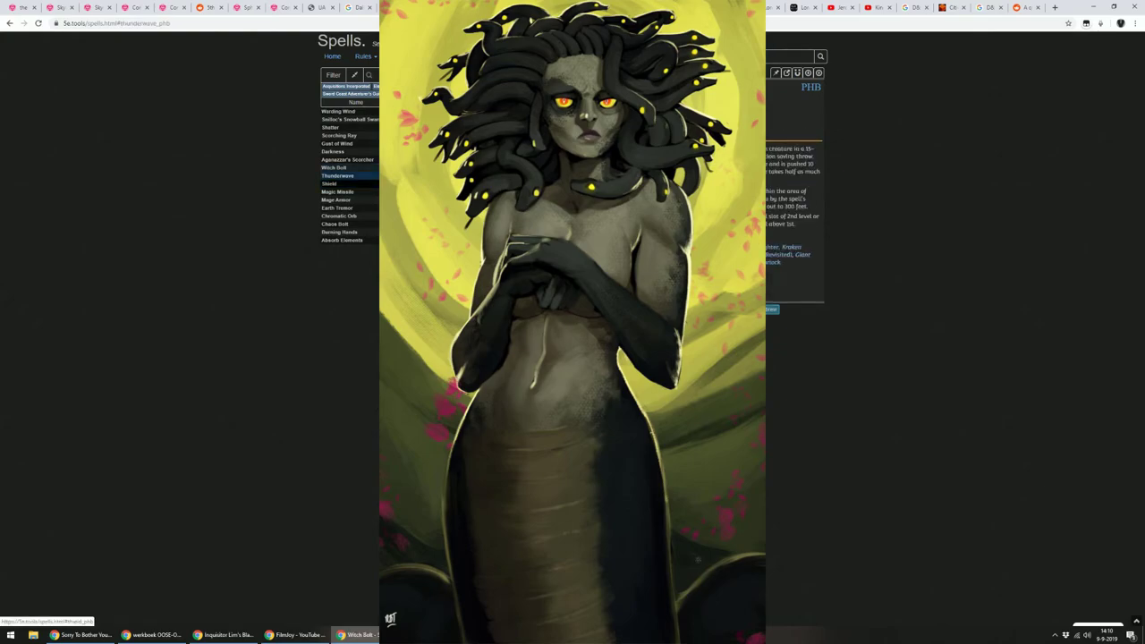
pyautogui.click(353, 192)
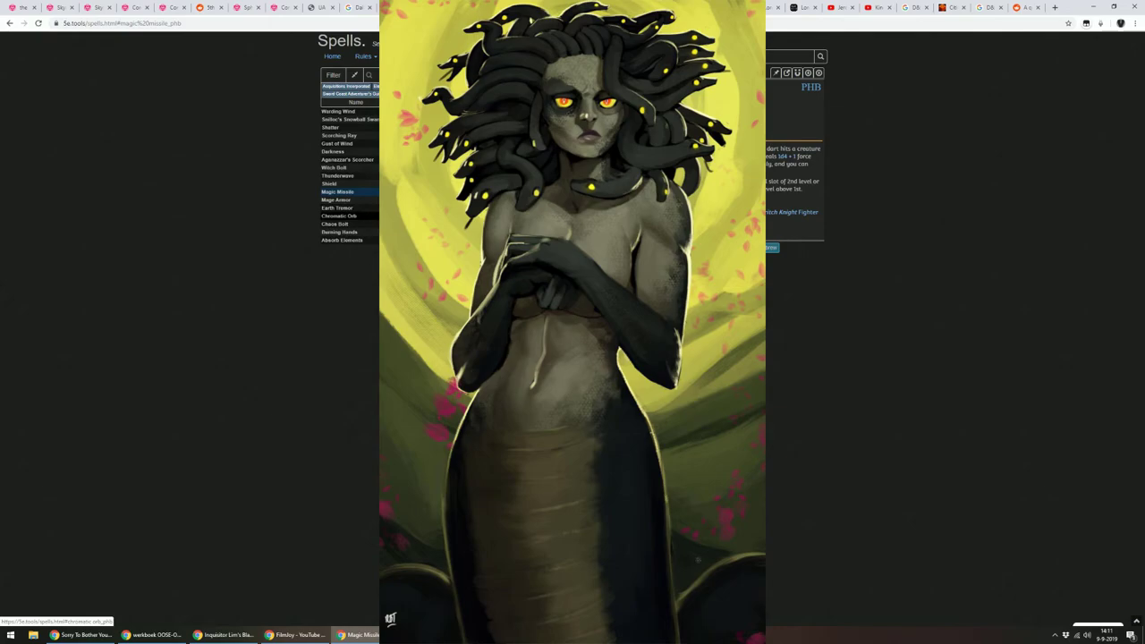
pyautogui.click(340, 215)
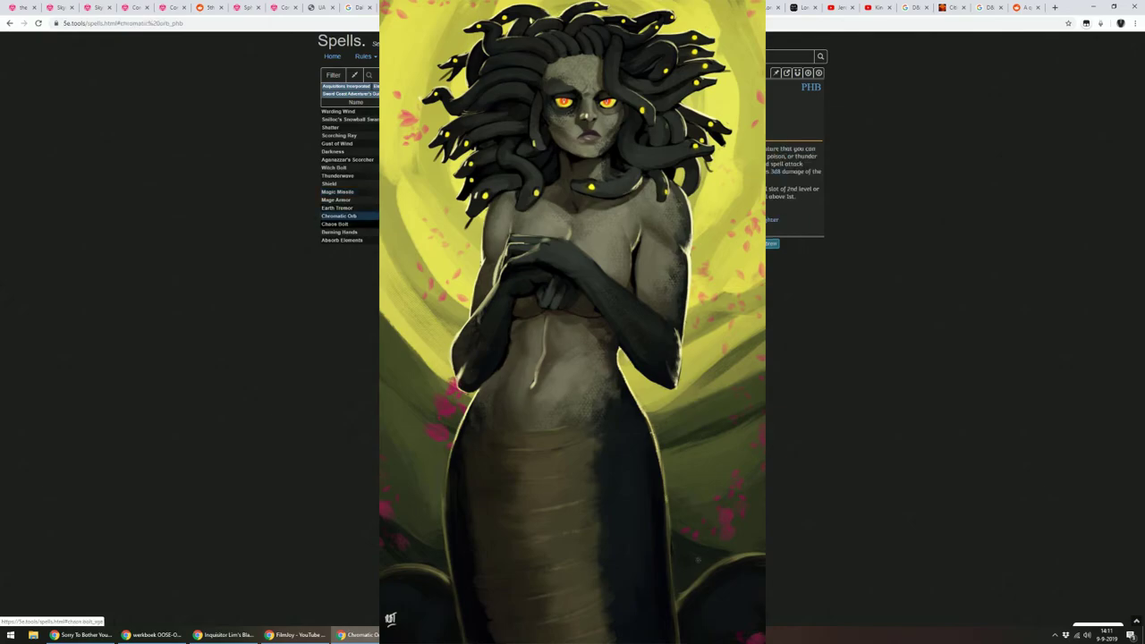
pyautogui.click(338, 223)
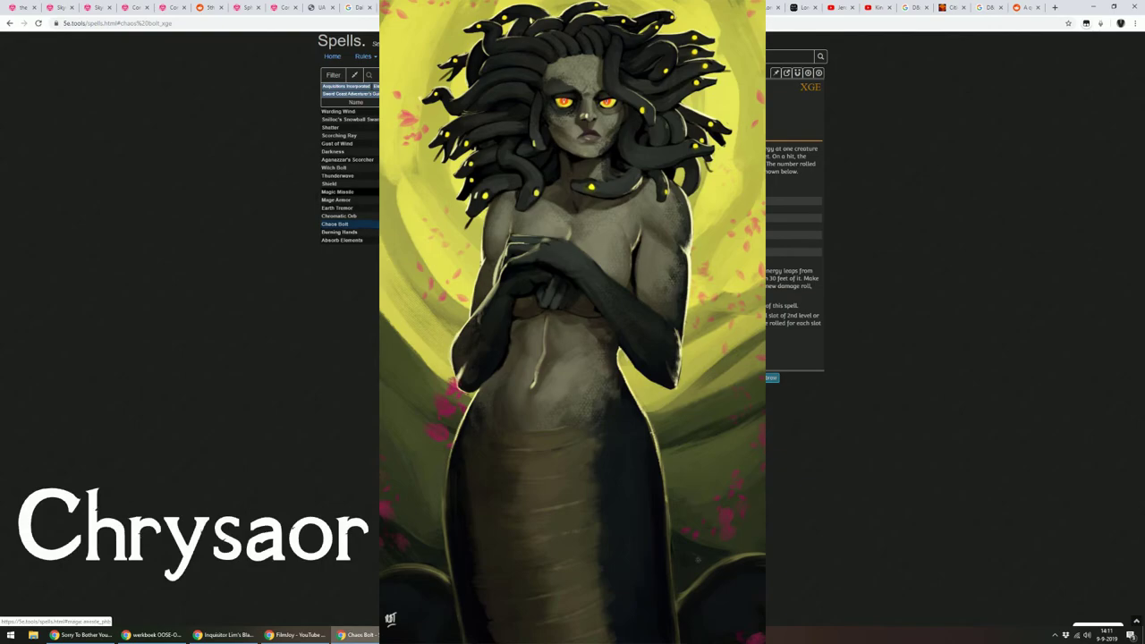
# - Return to Roll20, temporarily import Chaos Bolt from all sources using the search "cha", and add it to the sheet's 1st-level spells
pyautogui.click(31, 8)
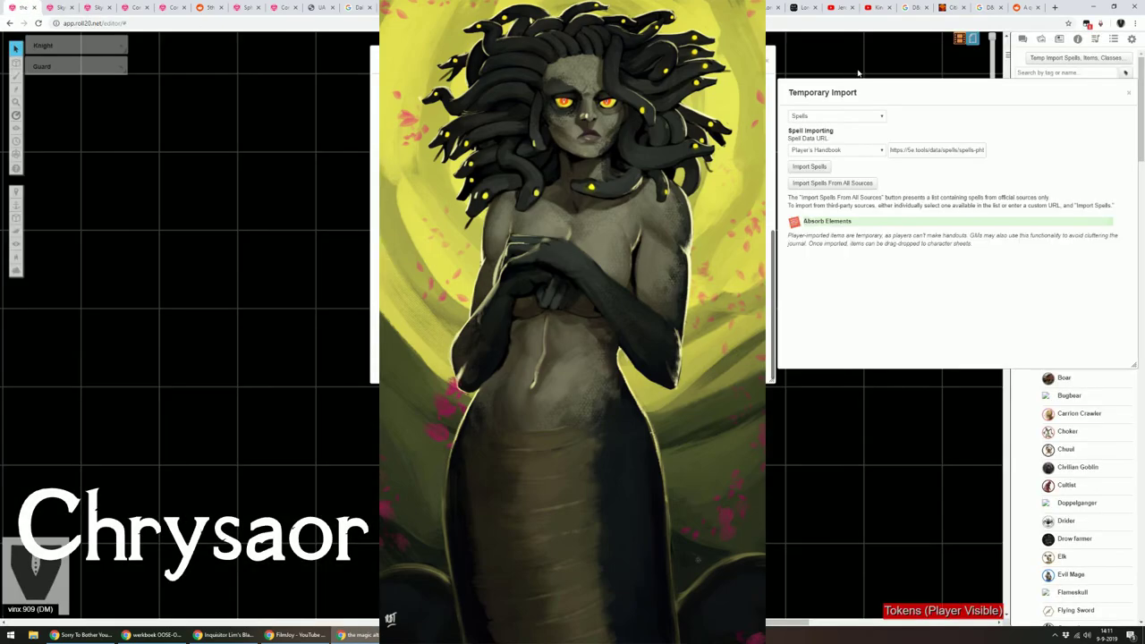
pyautogui.click(817, 186)
pyautogui.click(369, 229)
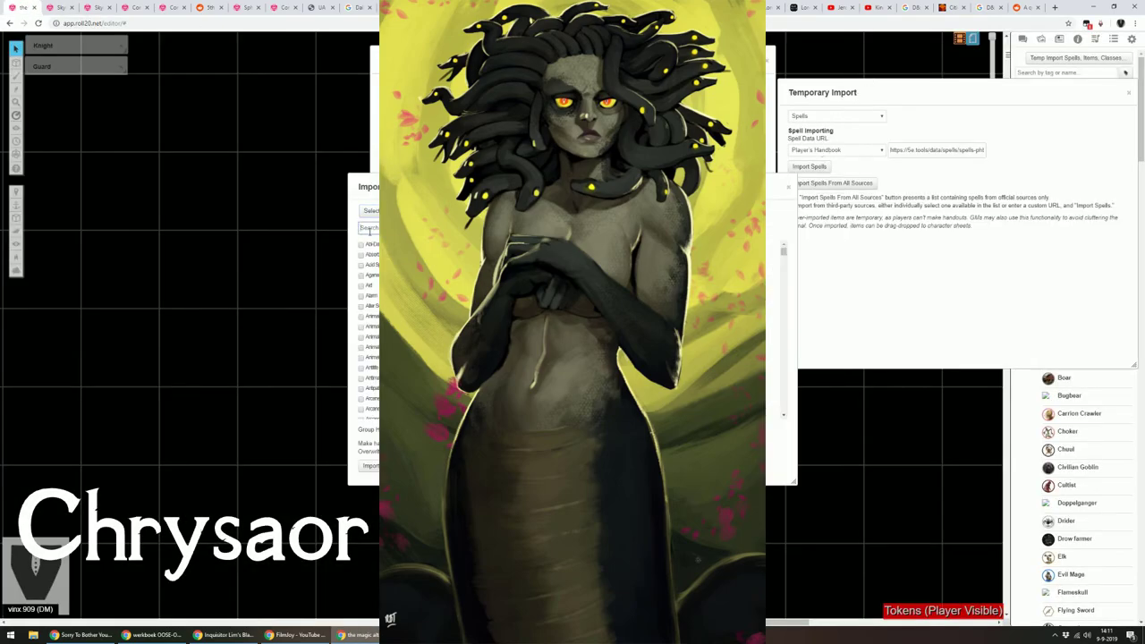
pyautogui.write('cha')
pyautogui.click(362, 256)
pyautogui.click(369, 466)
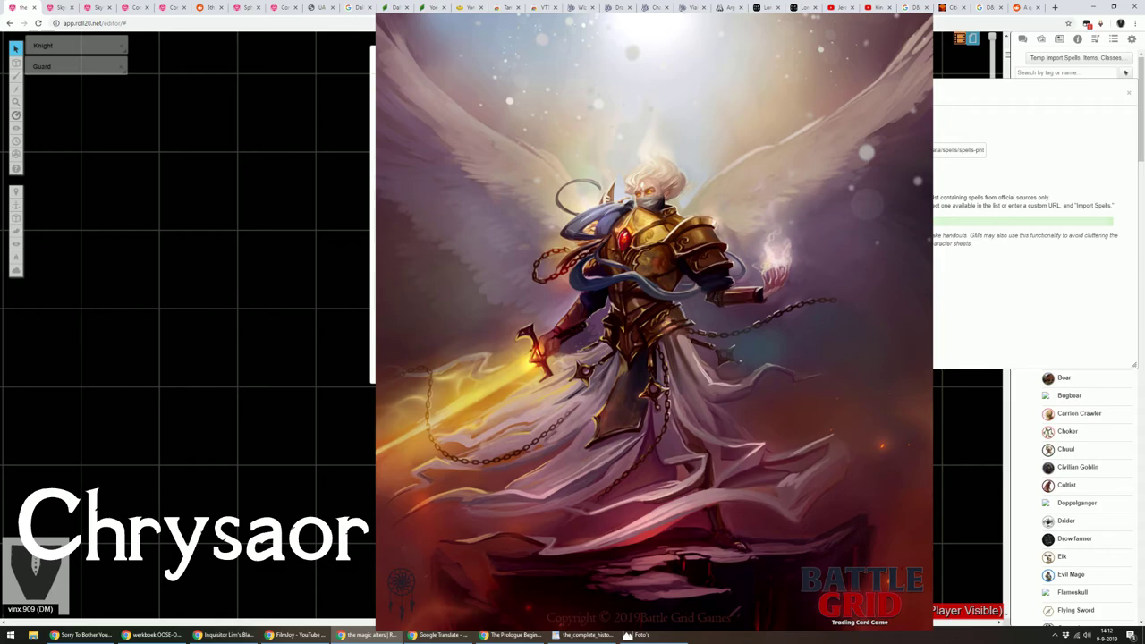
# - Close the temporary import and inspect the Chaos Bolt attack and damage rolls in the chat log
pyautogui.click(1129, 93)
pyautogui.click(1022, 39)
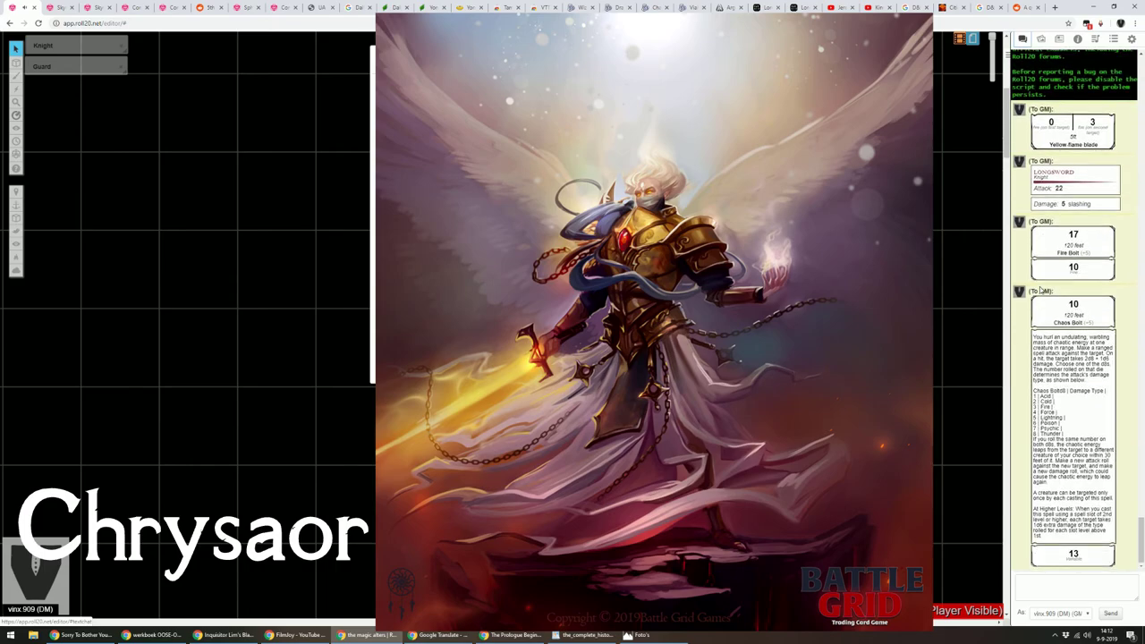
pyautogui.moveTo(1074, 306)
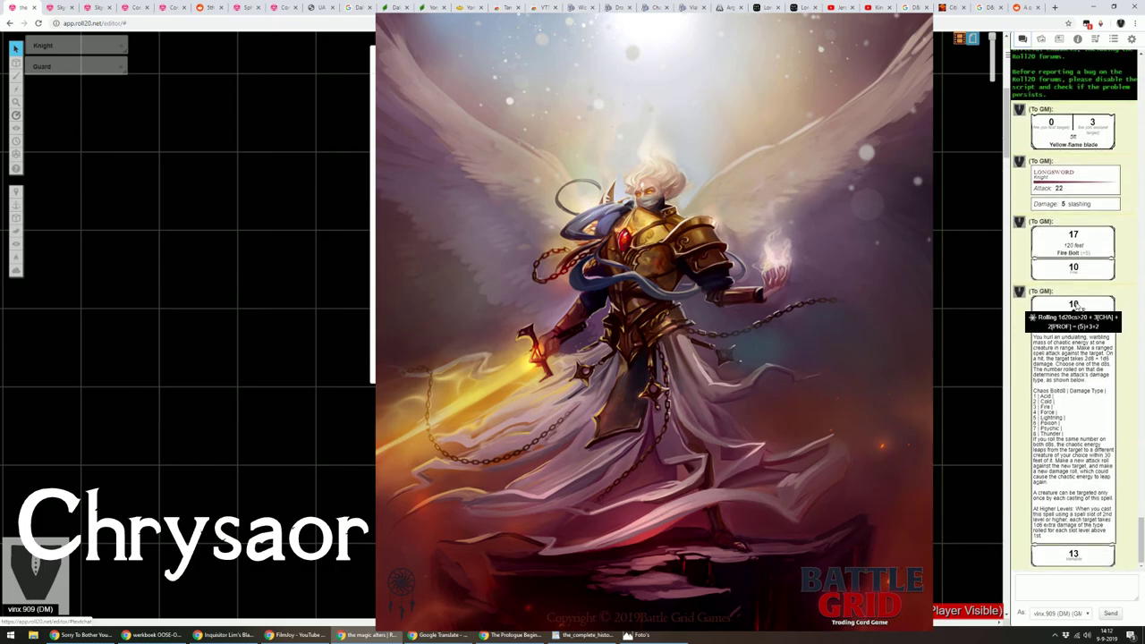
pyautogui.moveTo(1079, 559)
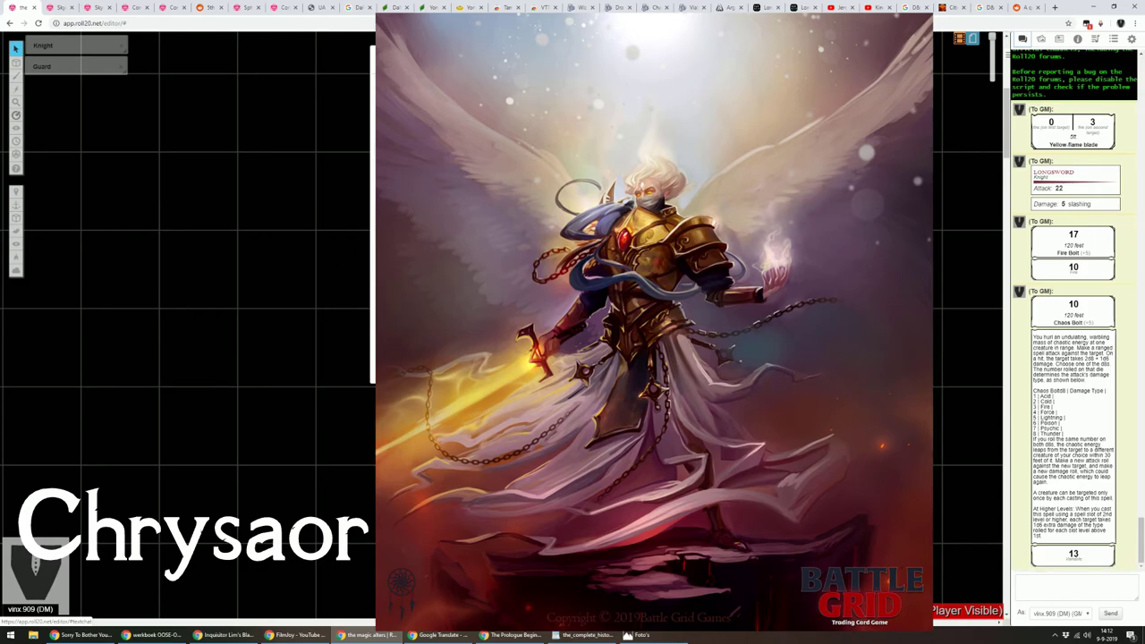
# - Switch to the 5etools spell list and read the 2nd-level spells Darkness, Gust of Wind, Shatter and Warding Wind
pyautogui.click(655, 7)
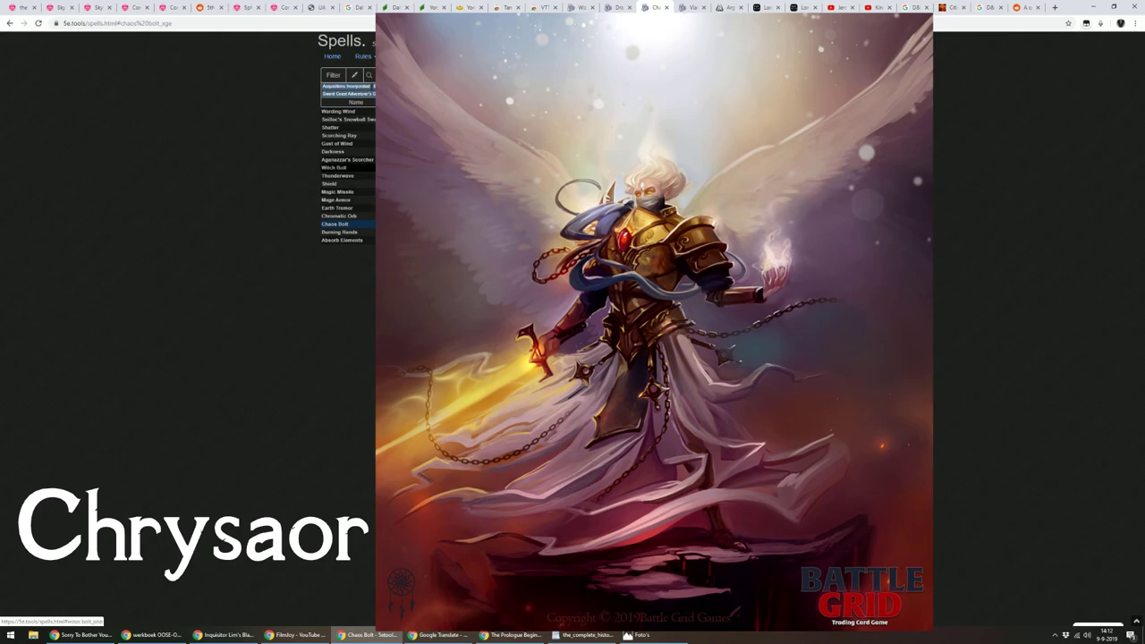
pyautogui.click(347, 151)
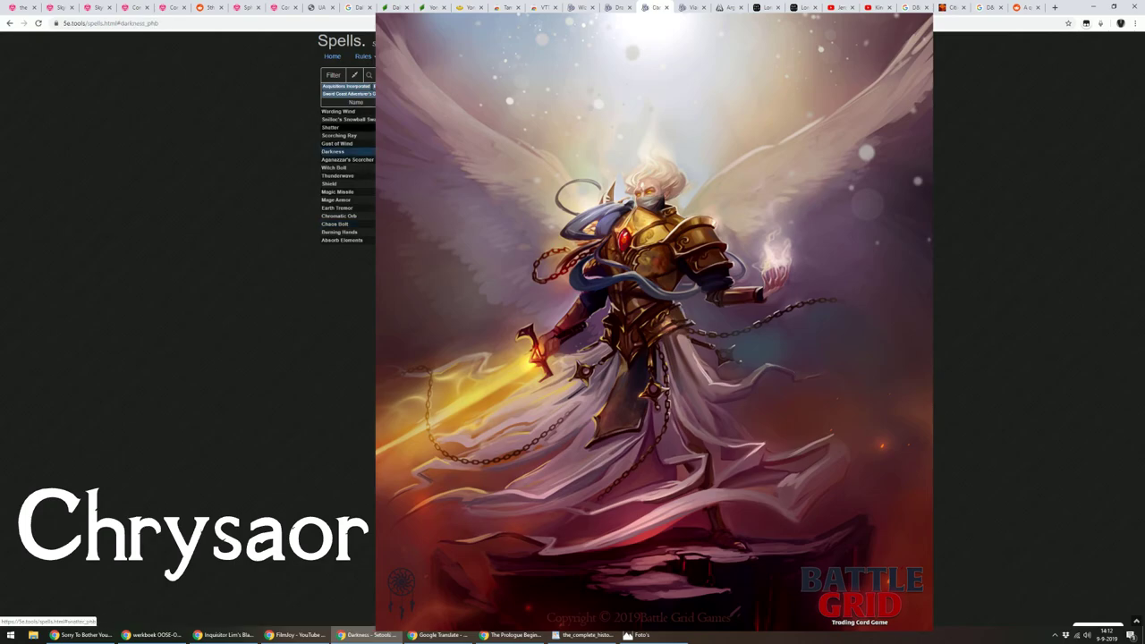
pyautogui.click(347, 143)
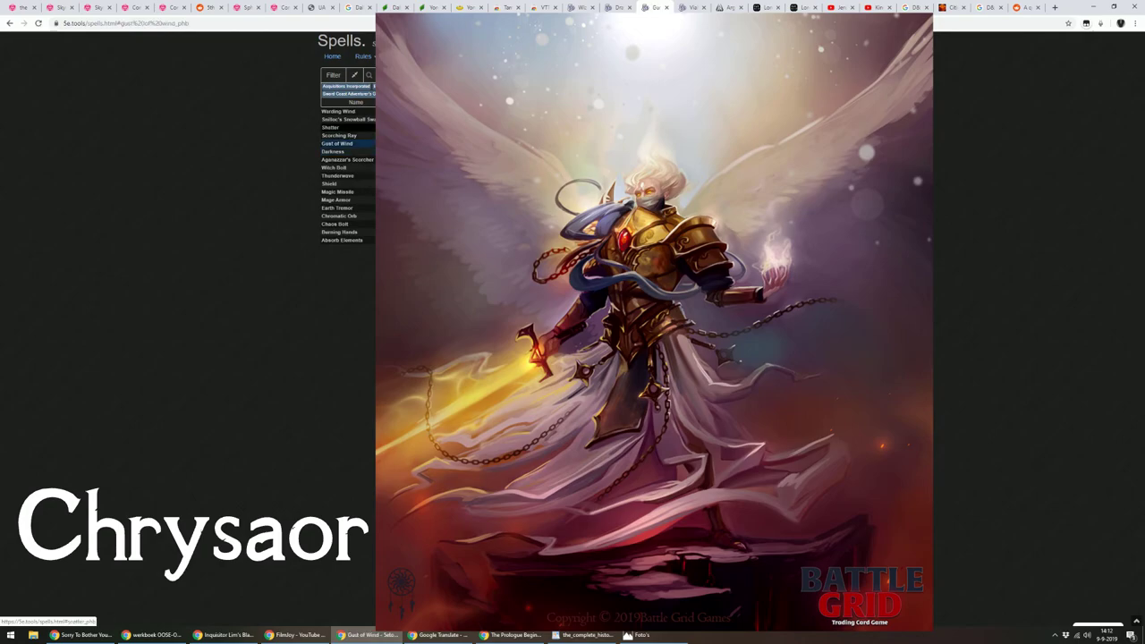
pyautogui.click(348, 127)
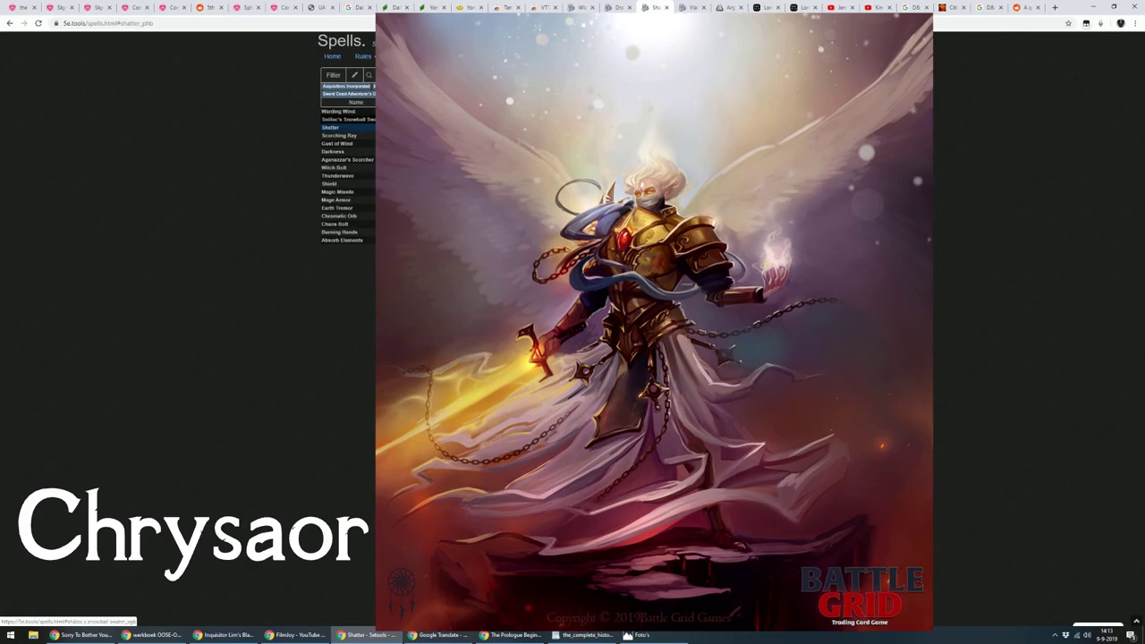
pyautogui.click(338, 111)
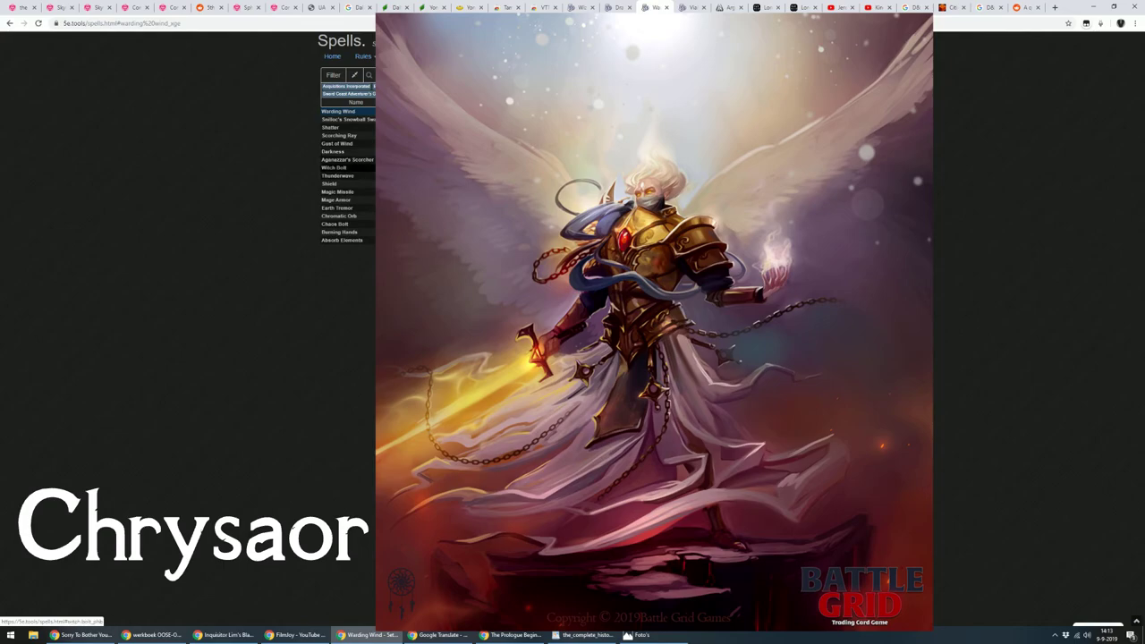
pyautogui.click(333, 151)
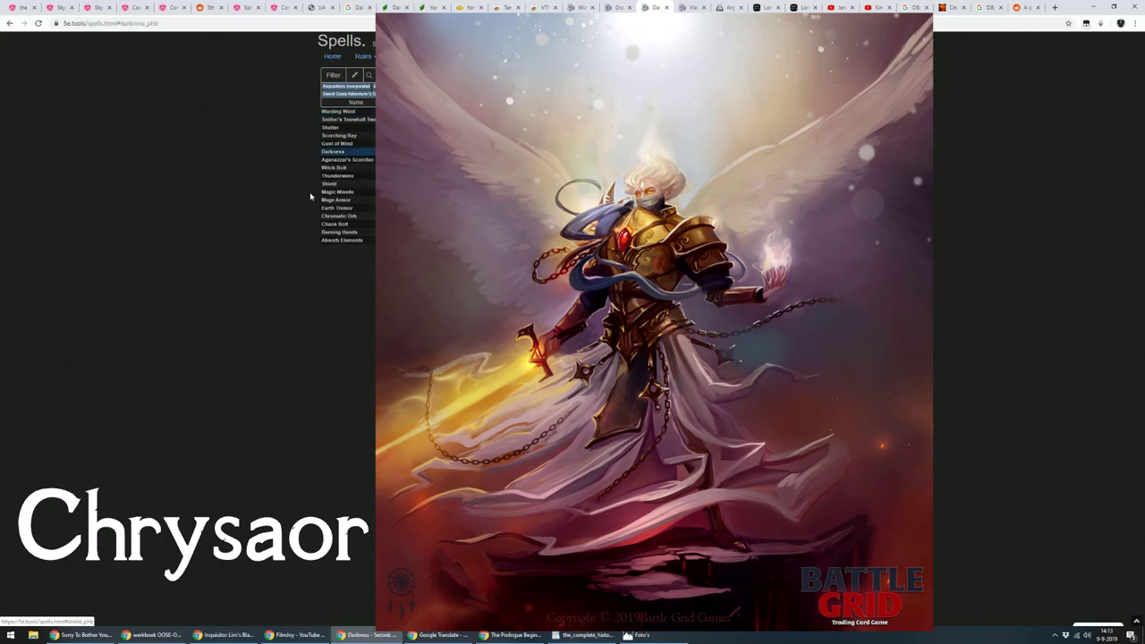
# - Return to Roll20, search the compendium for "dark", and add Darkness to the sheet's 2nd-level spells
pyautogui.click(27, 7)
pyautogui.click(1061, 43)
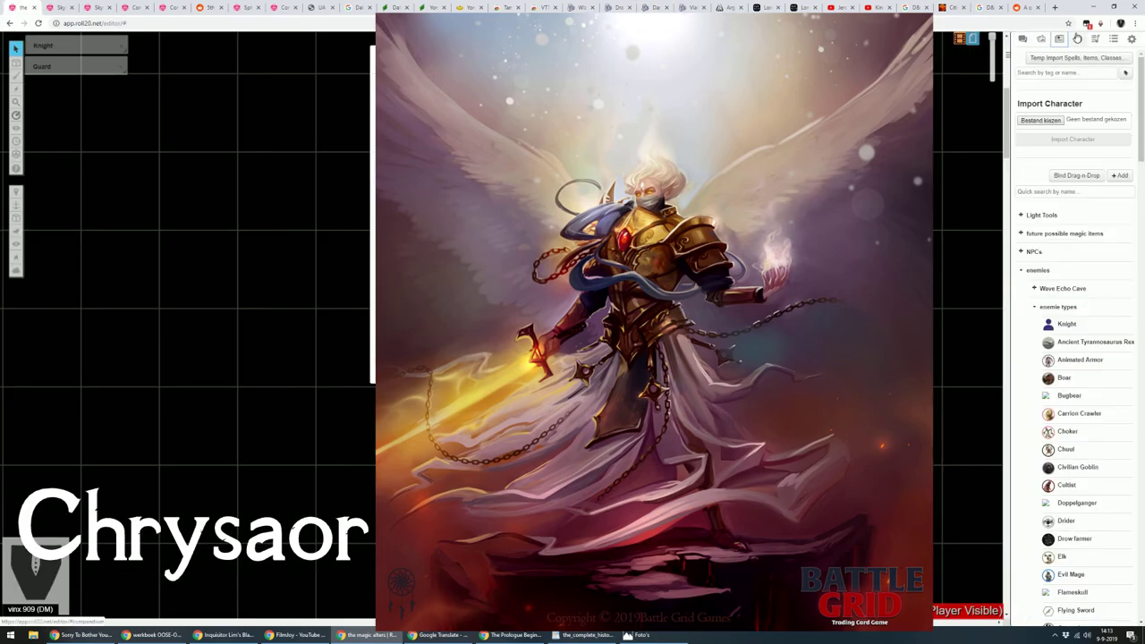
pyautogui.click(1077, 39)
pyautogui.write('dark')
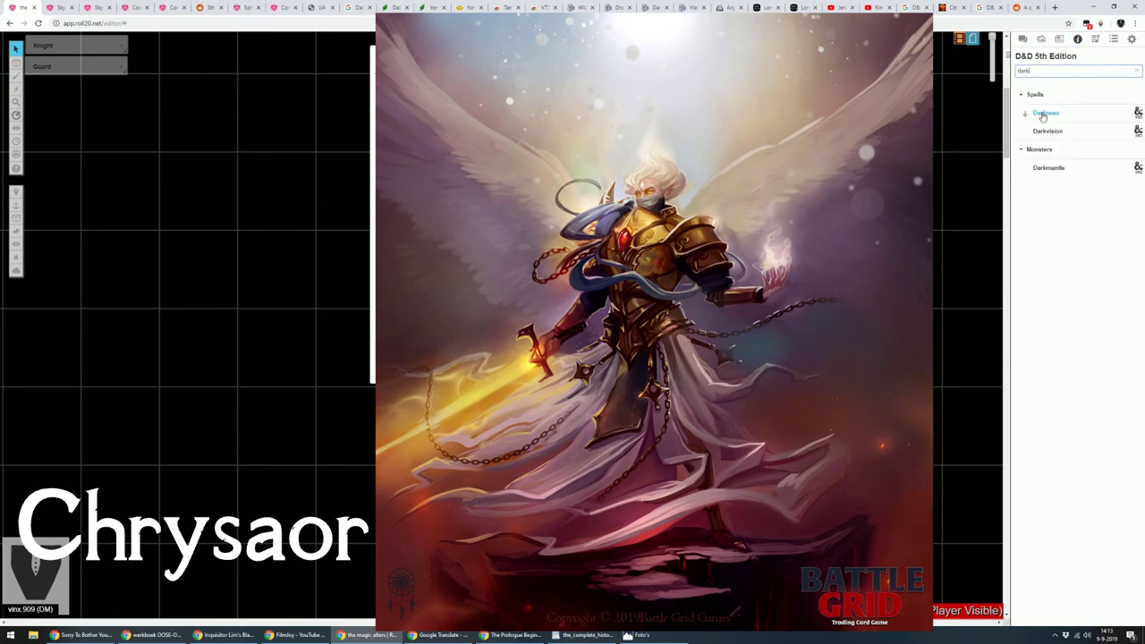
pyautogui.moveTo(1046, 113); pyautogui.dragTo(962, 164)
# - Switch to the 5etools spell list and read the 1st-level spells Thunderwave, Shield, Mage Armor and Burning Hands
pyautogui.click(655, 7)
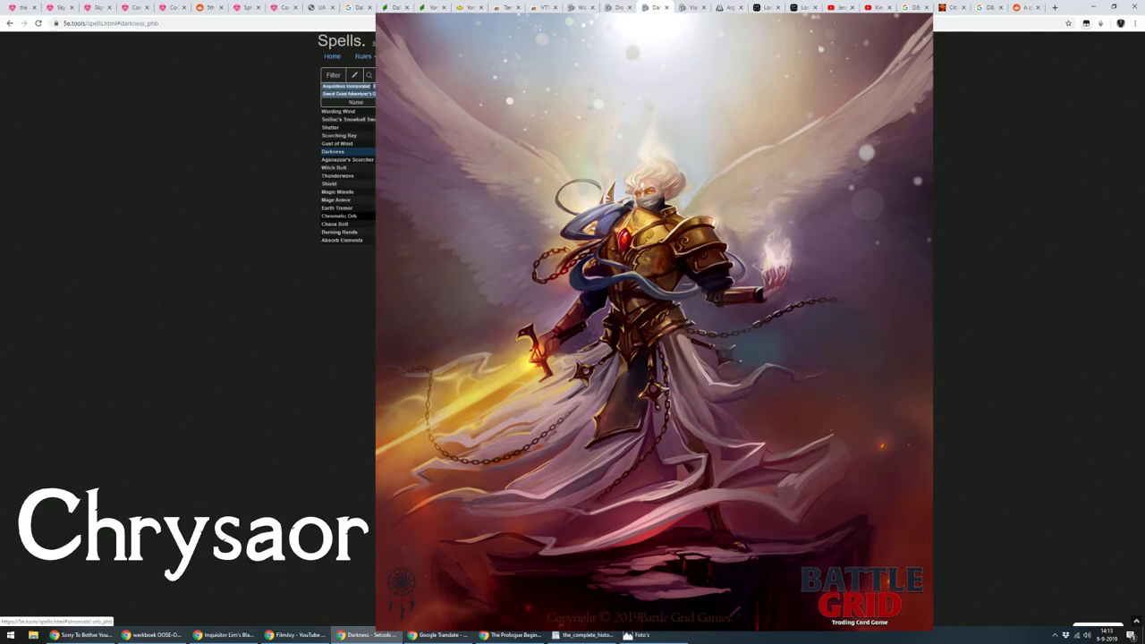
pyautogui.click(477, 176)
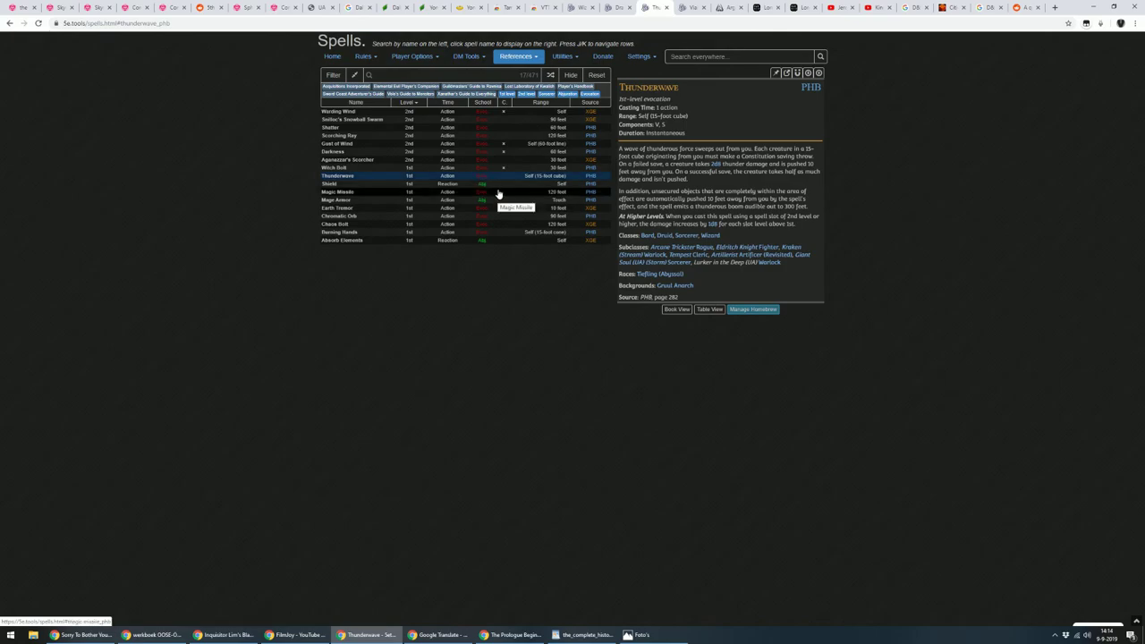
pyautogui.click(488, 184)
pyautogui.click(502, 200)
pyautogui.click(500, 232)
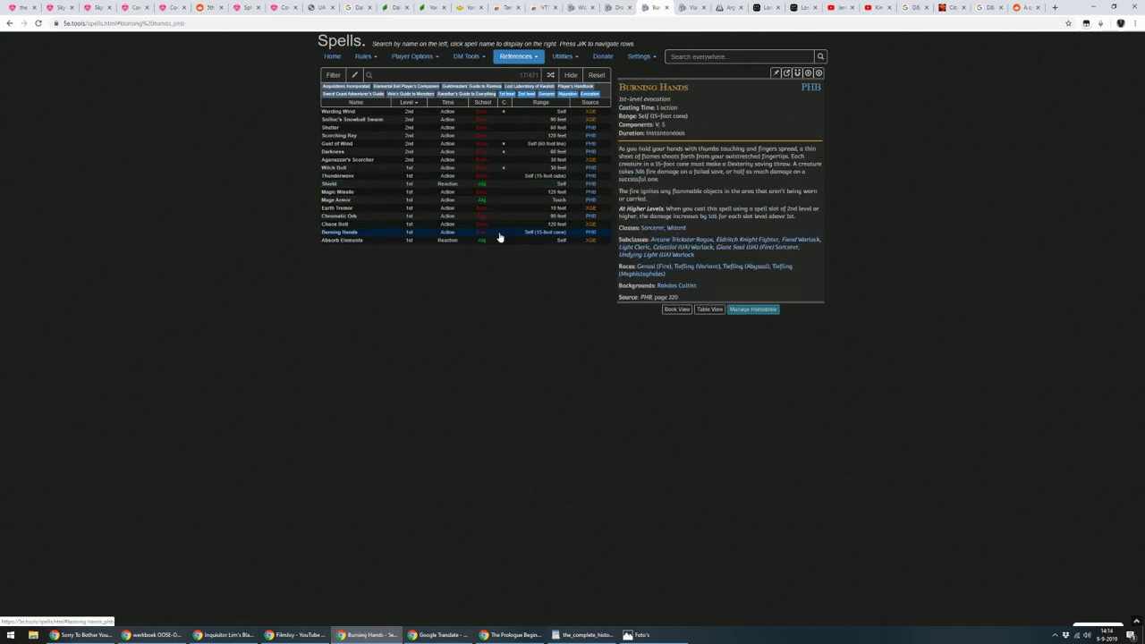
# - Remove the Evocation school filter from the spell list and restore it
pyautogui.click(589, 94)
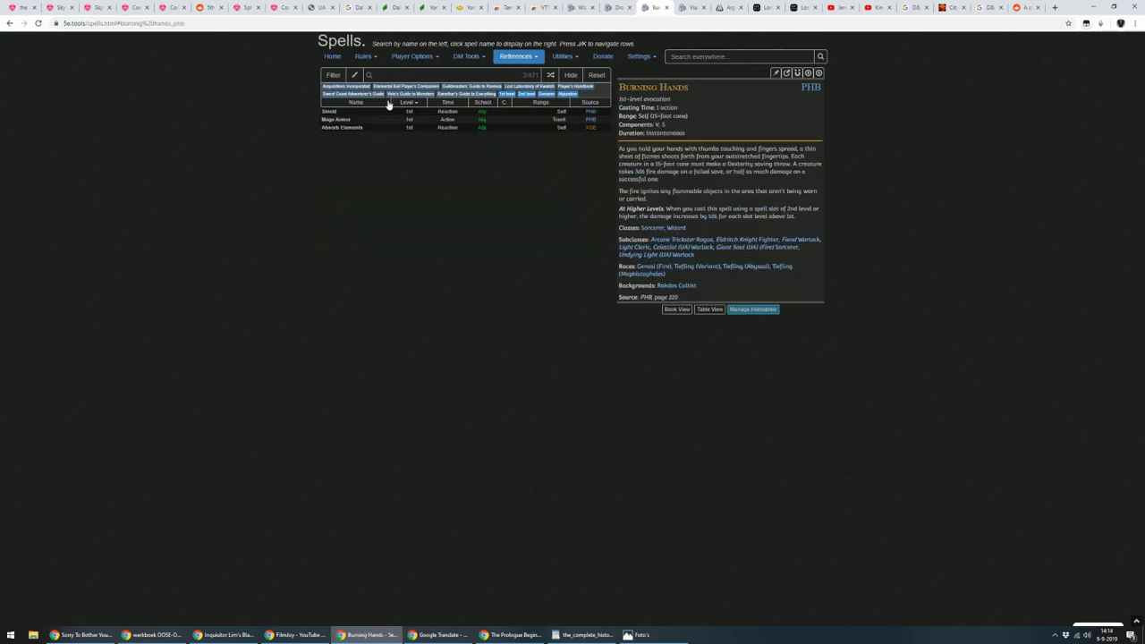
pyautogui.click(333, 77)
pyautogui.click(575, 332)
pyautogui.click(140, 260)
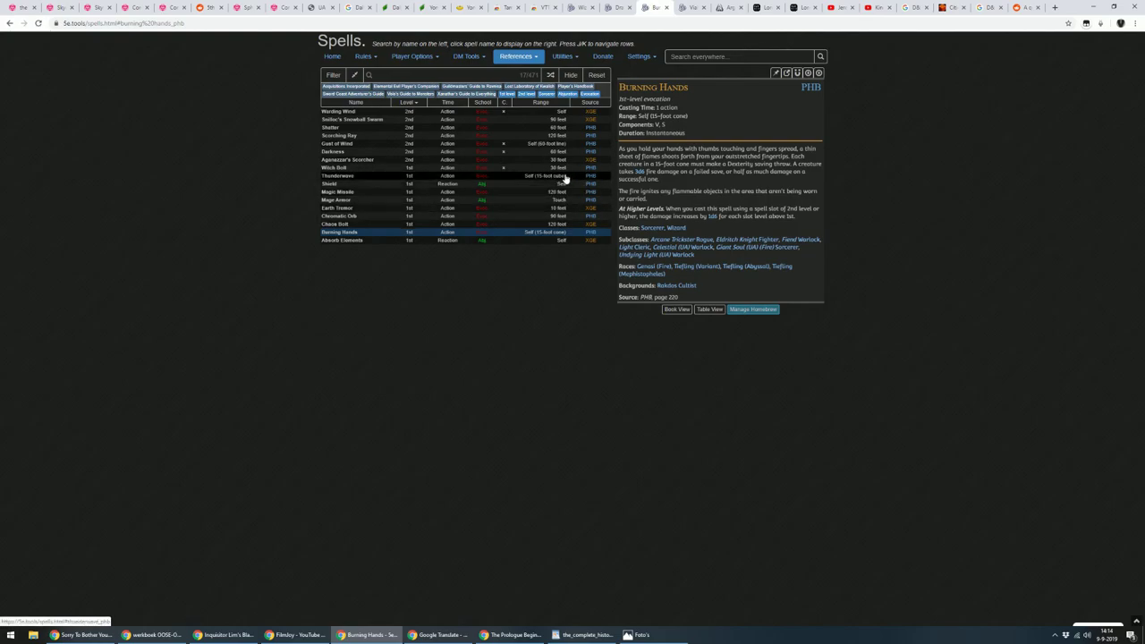
# - Return to Roll20, search the compendium for "magic", and add Magic Missile to the sheet's 1st-level spells
pyautogui.click(5, 6)
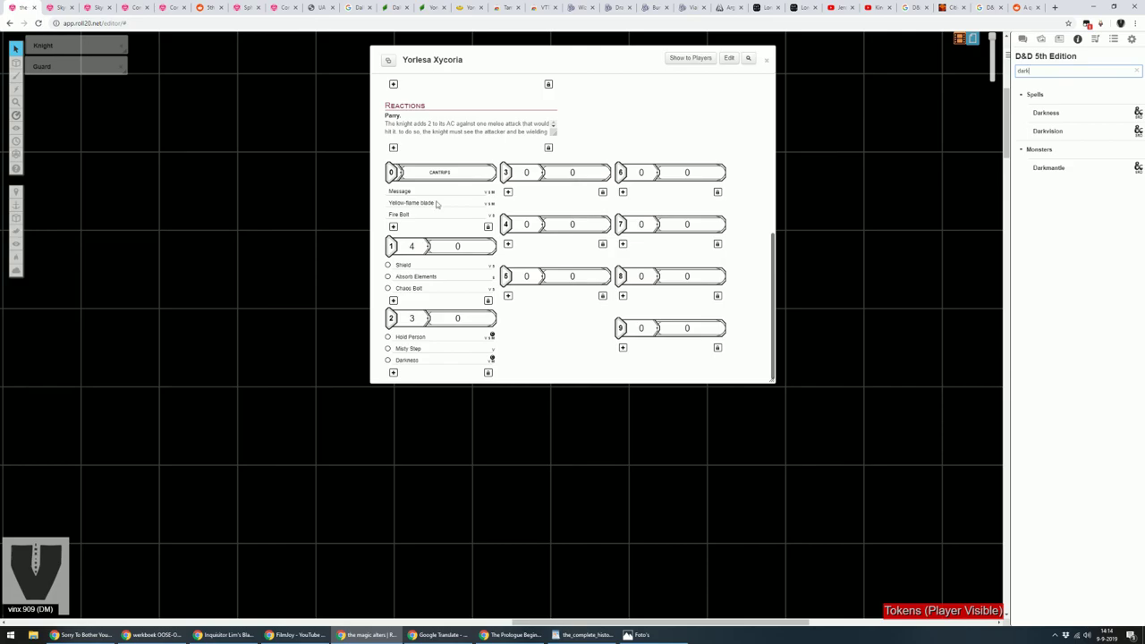
pyautogui.doubleClick(1027, 72)
pyautogui.write('magic')
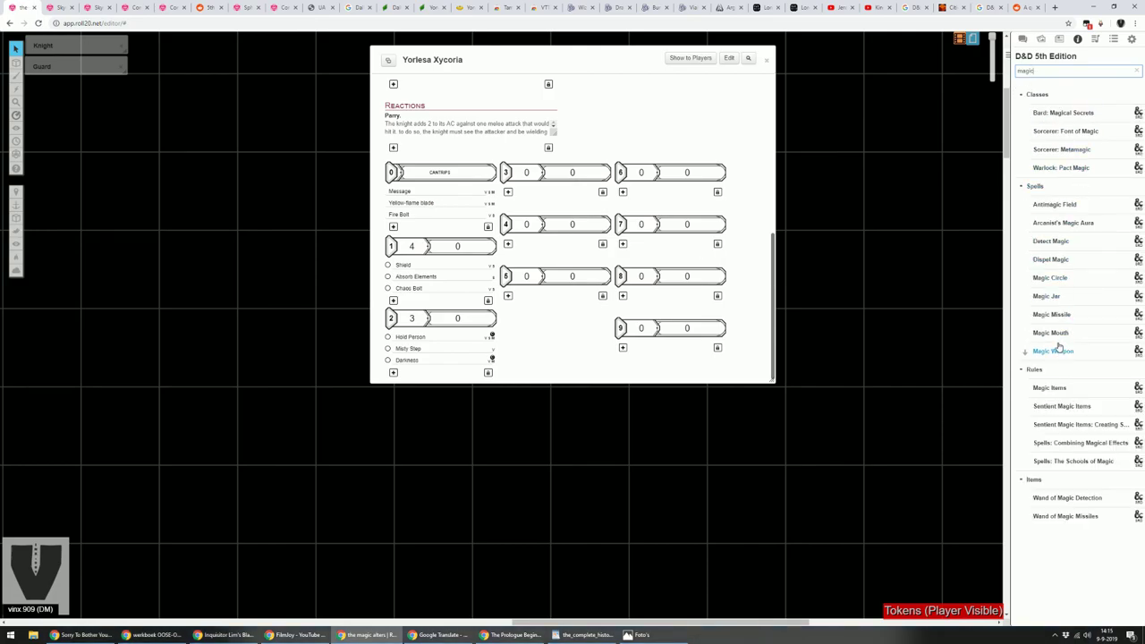
pyautogui.moveTo(1052, 315); pyautogui.dragTo(590, 268)
# - Switch to the 5etools spell list and compare the 2nd-level spells Darkness, Gust of Wind and Shatter
pyautogui.click(651, 8)
pyautogui.click(495, 152)
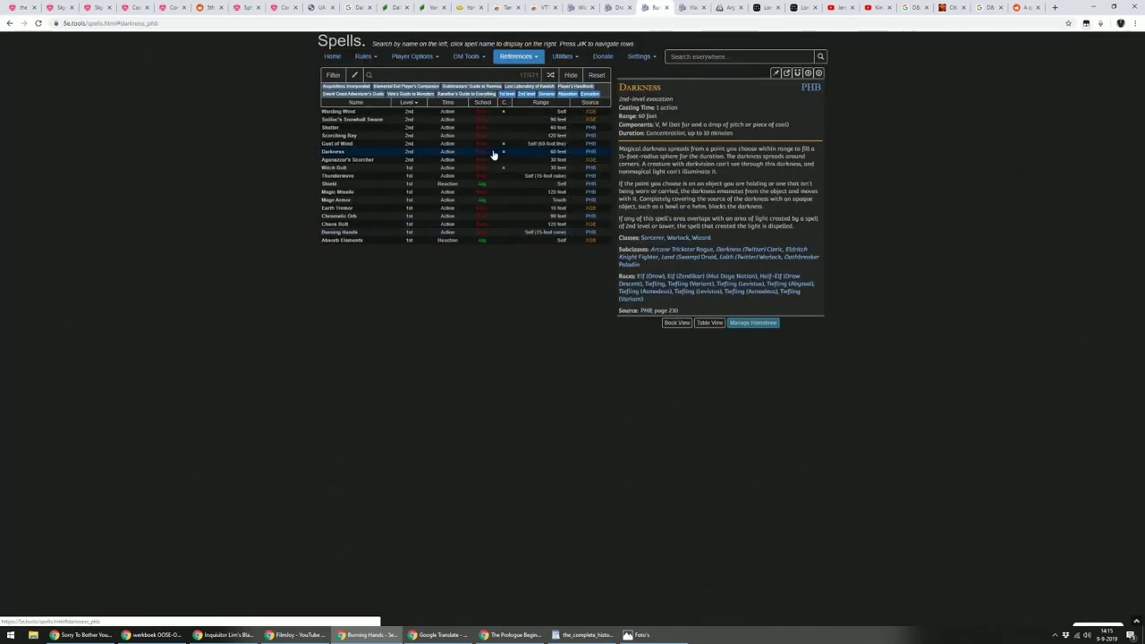
pyautogui.click(495, 144)
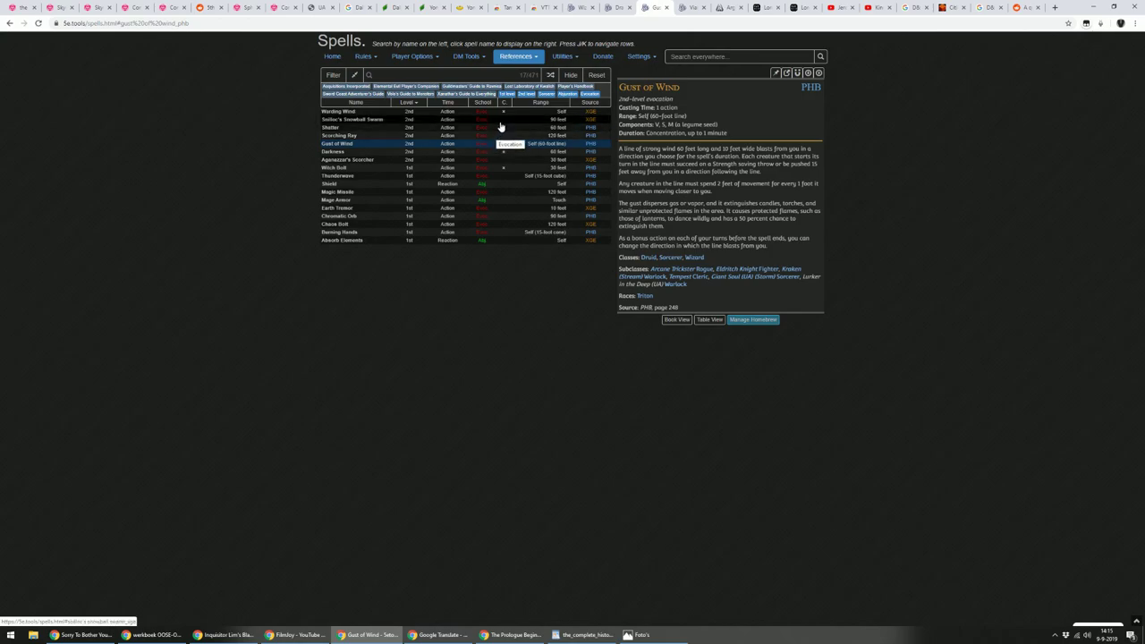
pyautogui.click(501, 128)
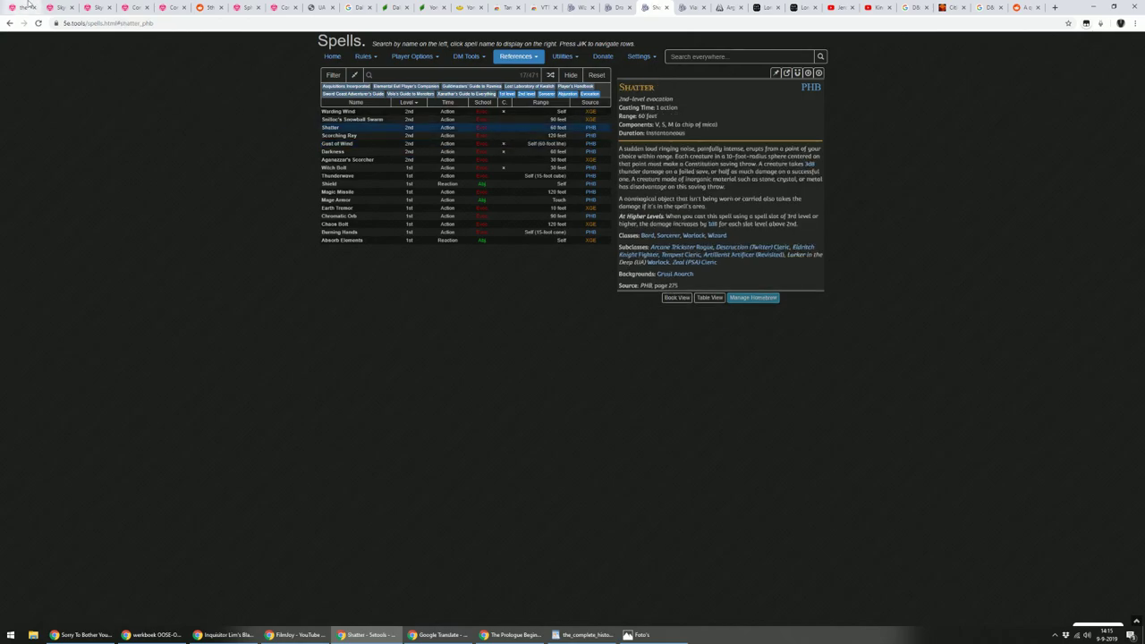
# - Return to Roll20, search the compendium for "shat", and add Shatter to the sheet's 2nd-level spells
pyautogui.click(23, 7)
pyautogui.doubleClick(1029, 72)
pyautogui.write('scatt')
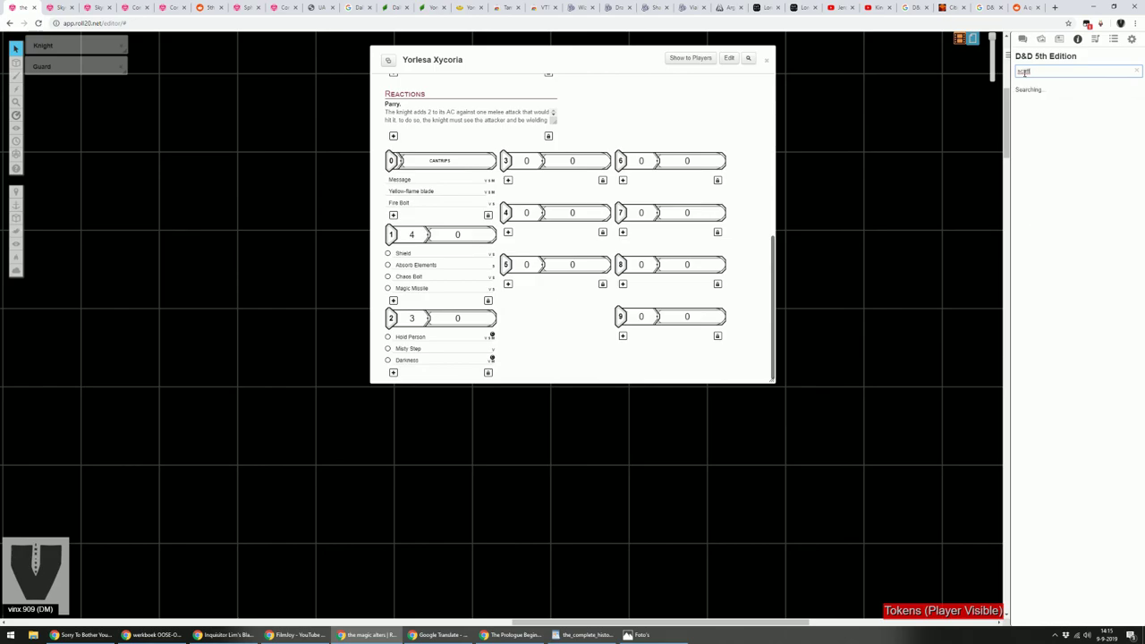
pyautogui.press('BackSpace')
pyautogui.press('BackSpace')
pyautogui.press('BackSpace')
pyautogui.press('BackSpace')
pyautogui.write('hat')
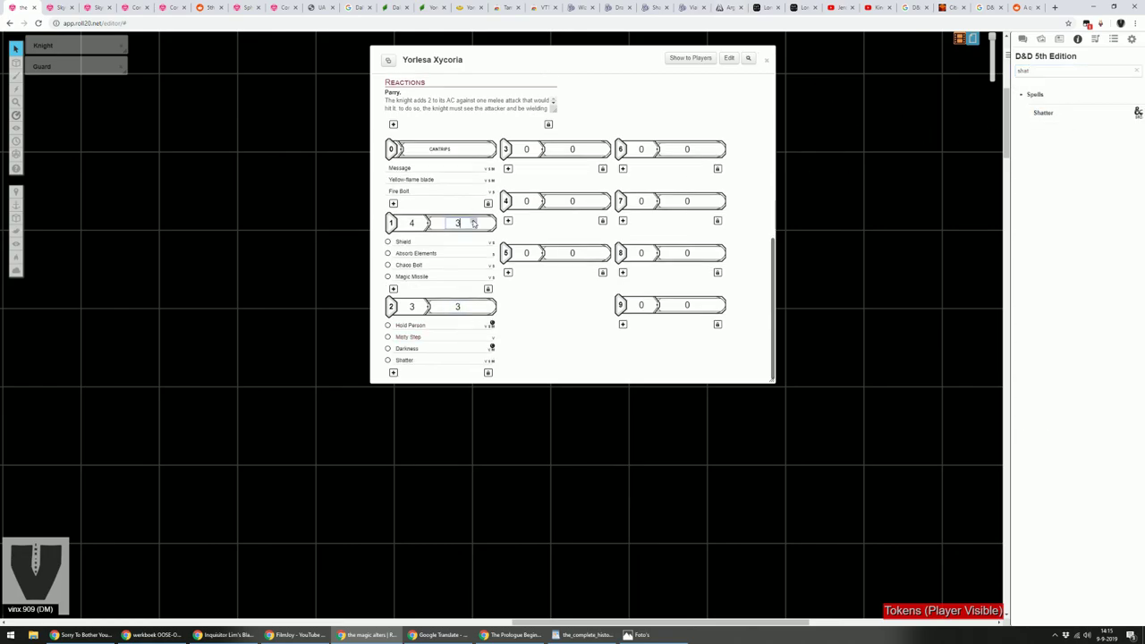
pyautogui.scroll(3, 587, 224)
pyautogui.scroll(2, 591, 259)
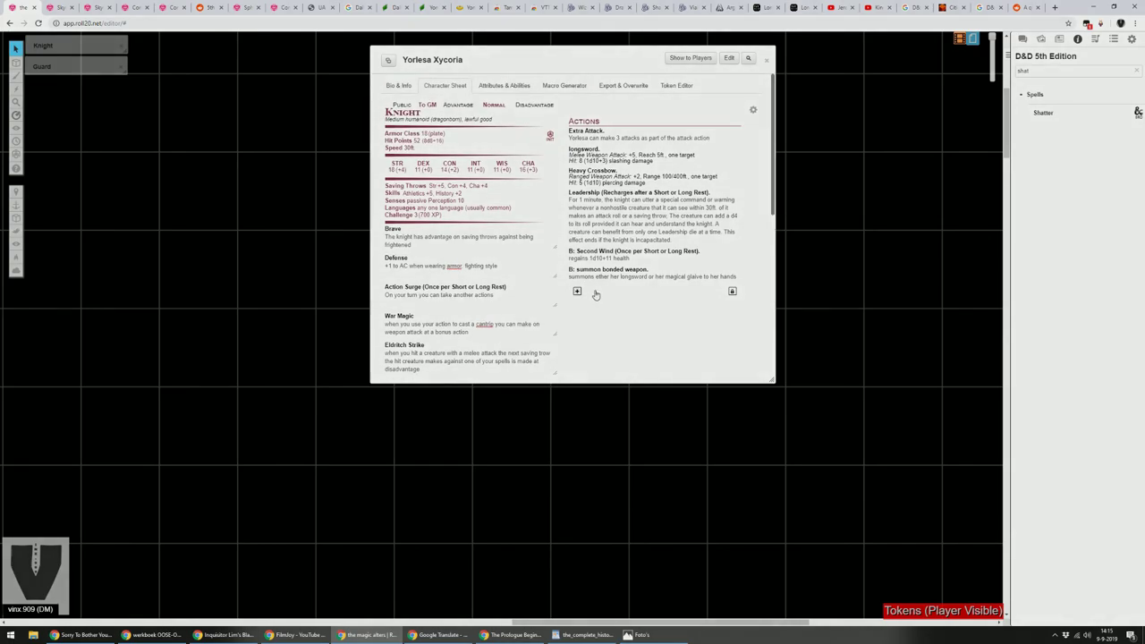